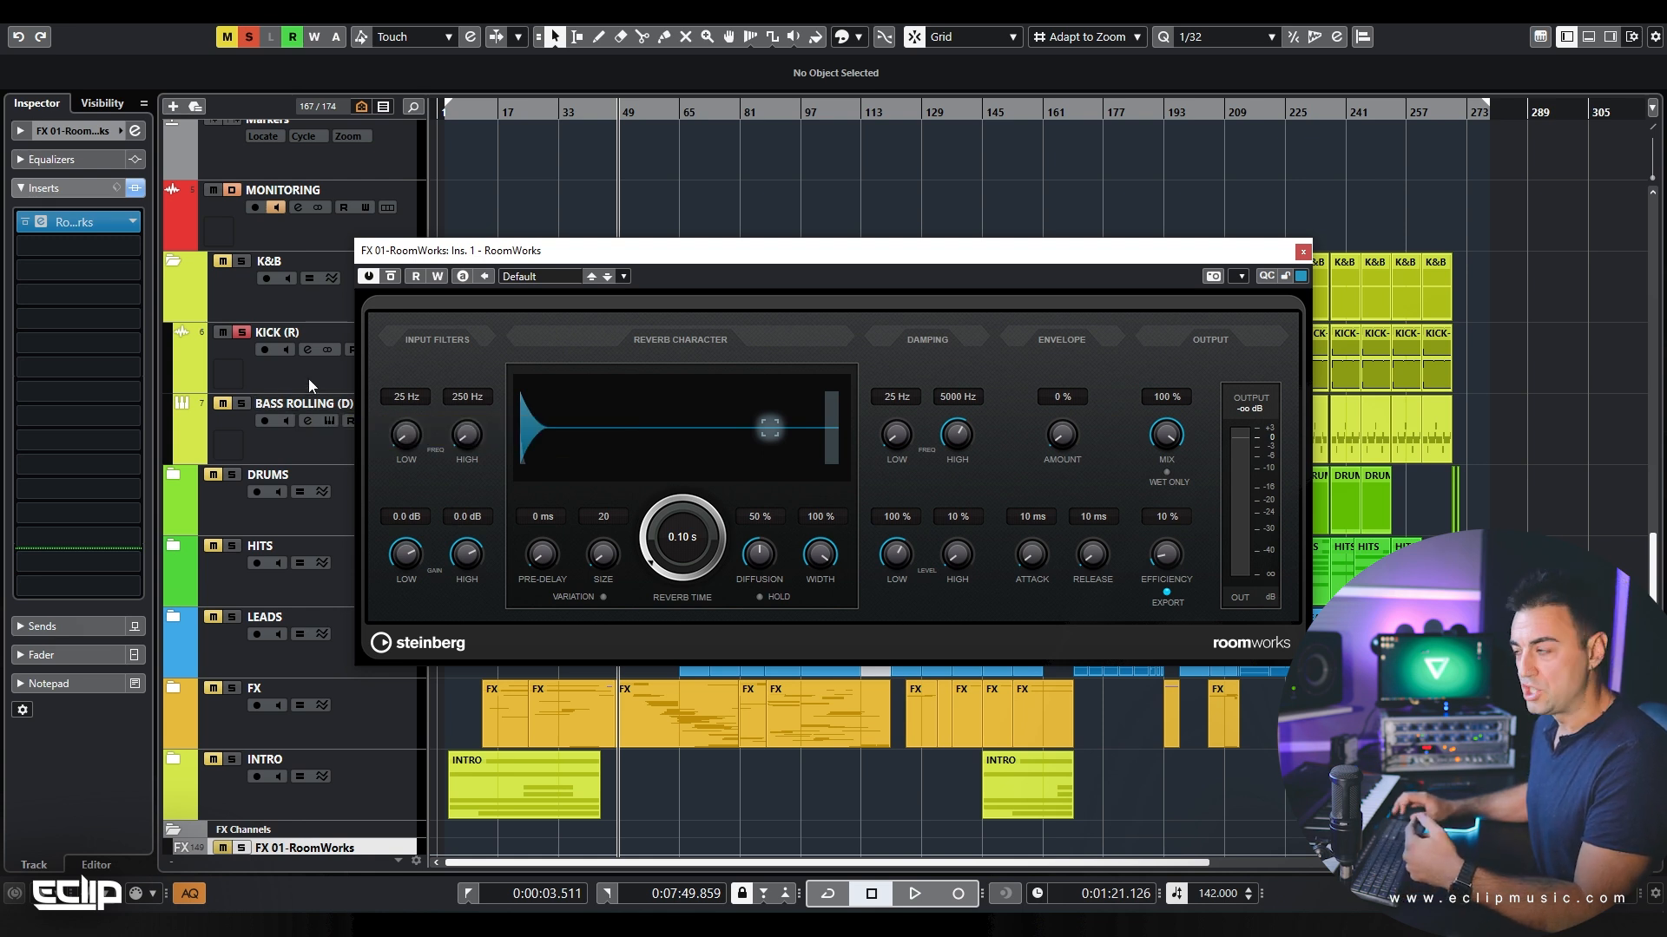
Step: Add a send from the KICK (R) track to the FX 01-RoomWorks channel
left_click(289, 384)
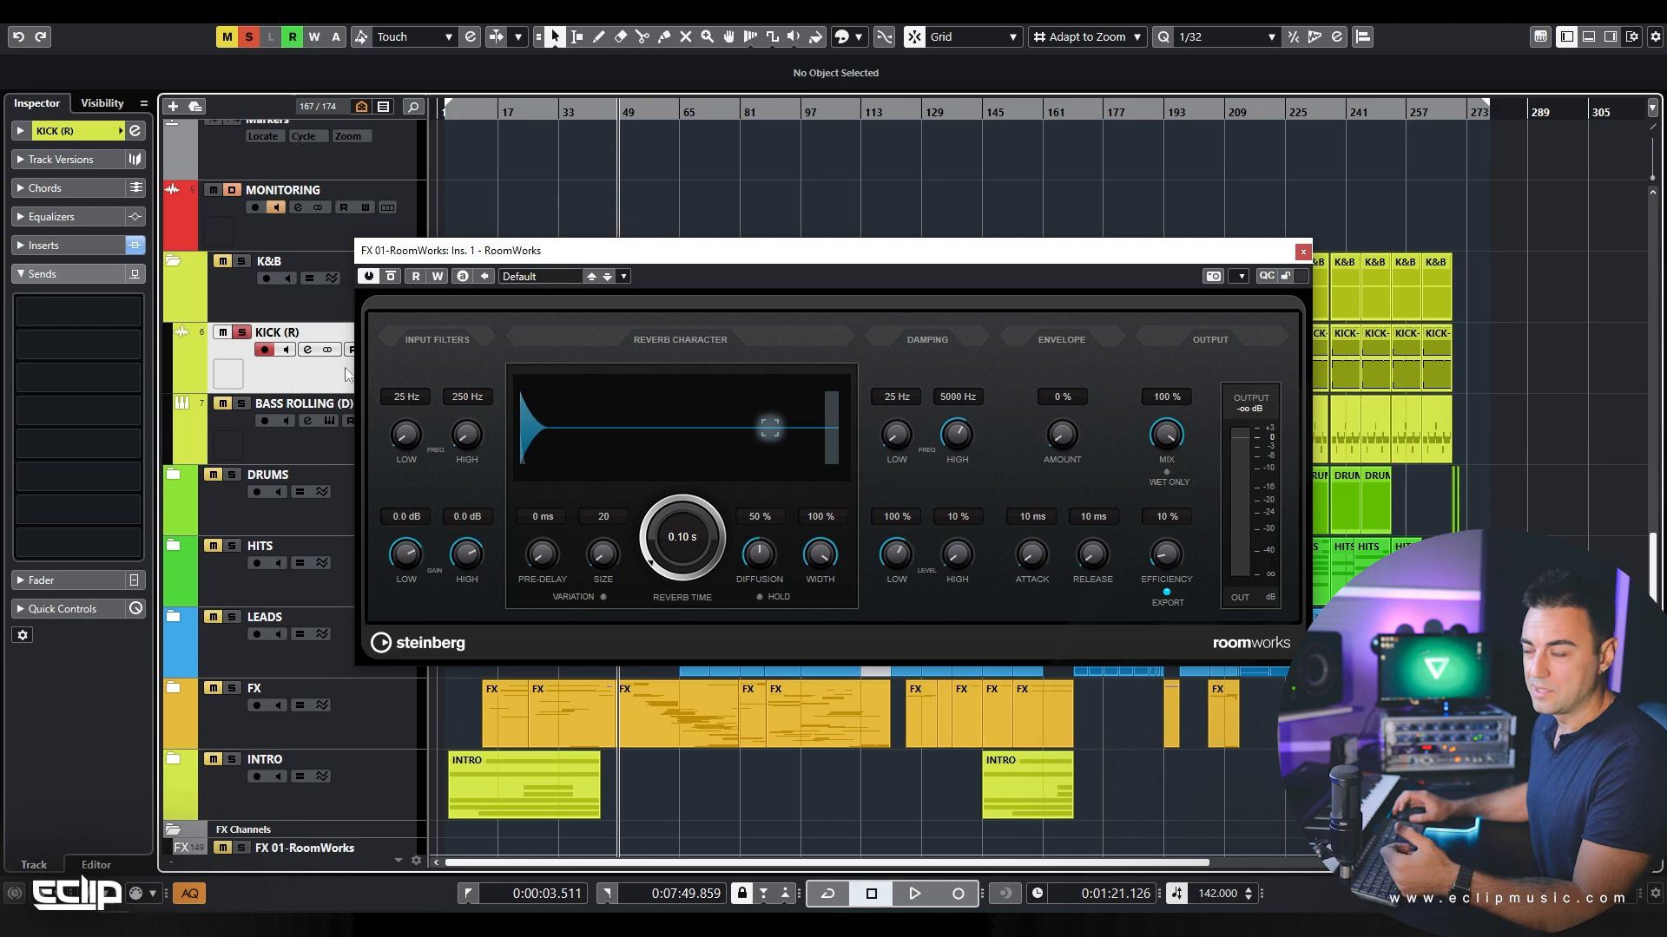
left_click(68, 308)
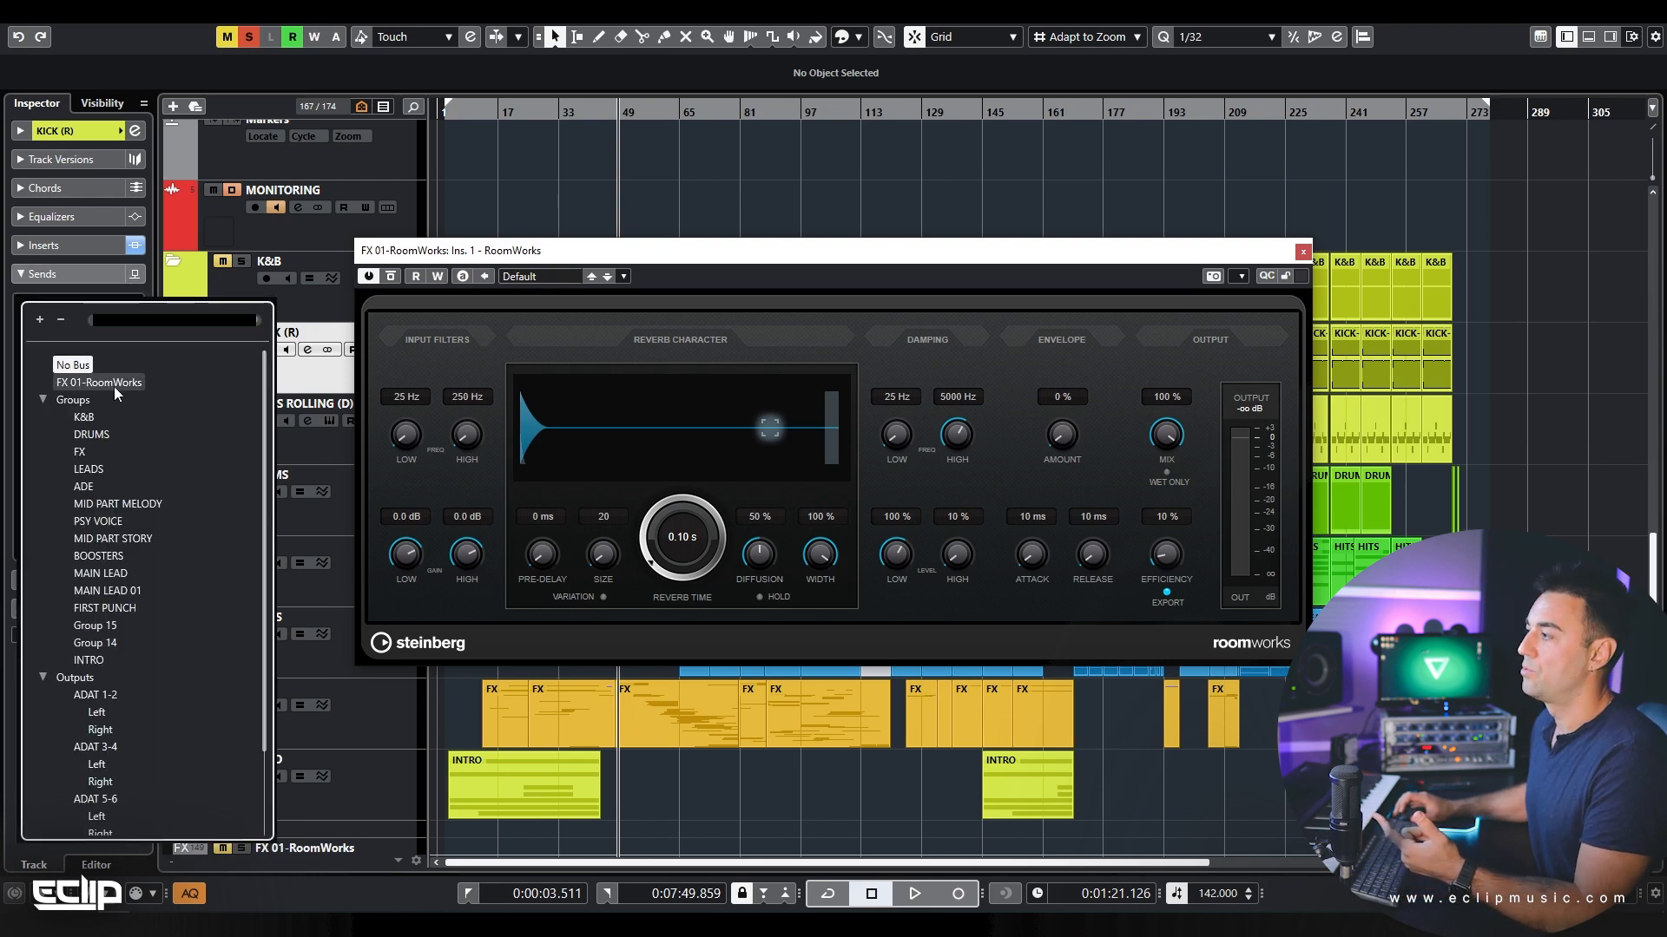
left_click(98, 383)
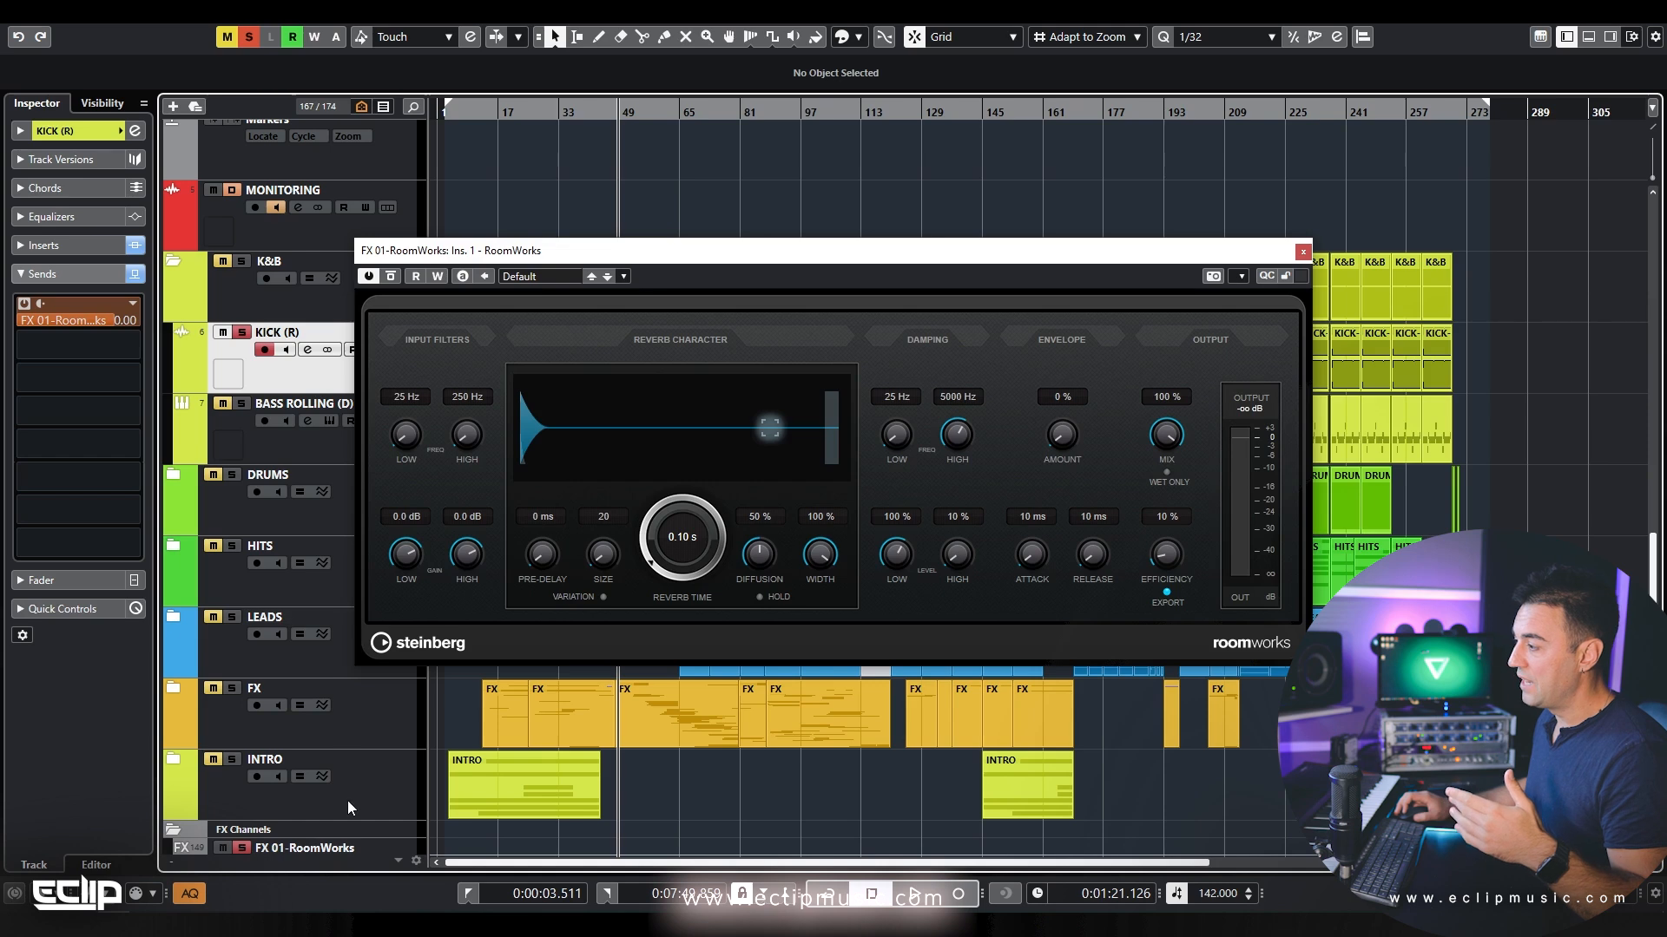
Step: With RoomWorks bypassed on the FX channel, set the KICK (R) output to No Bus and audition the signal
left_click(347, 848)
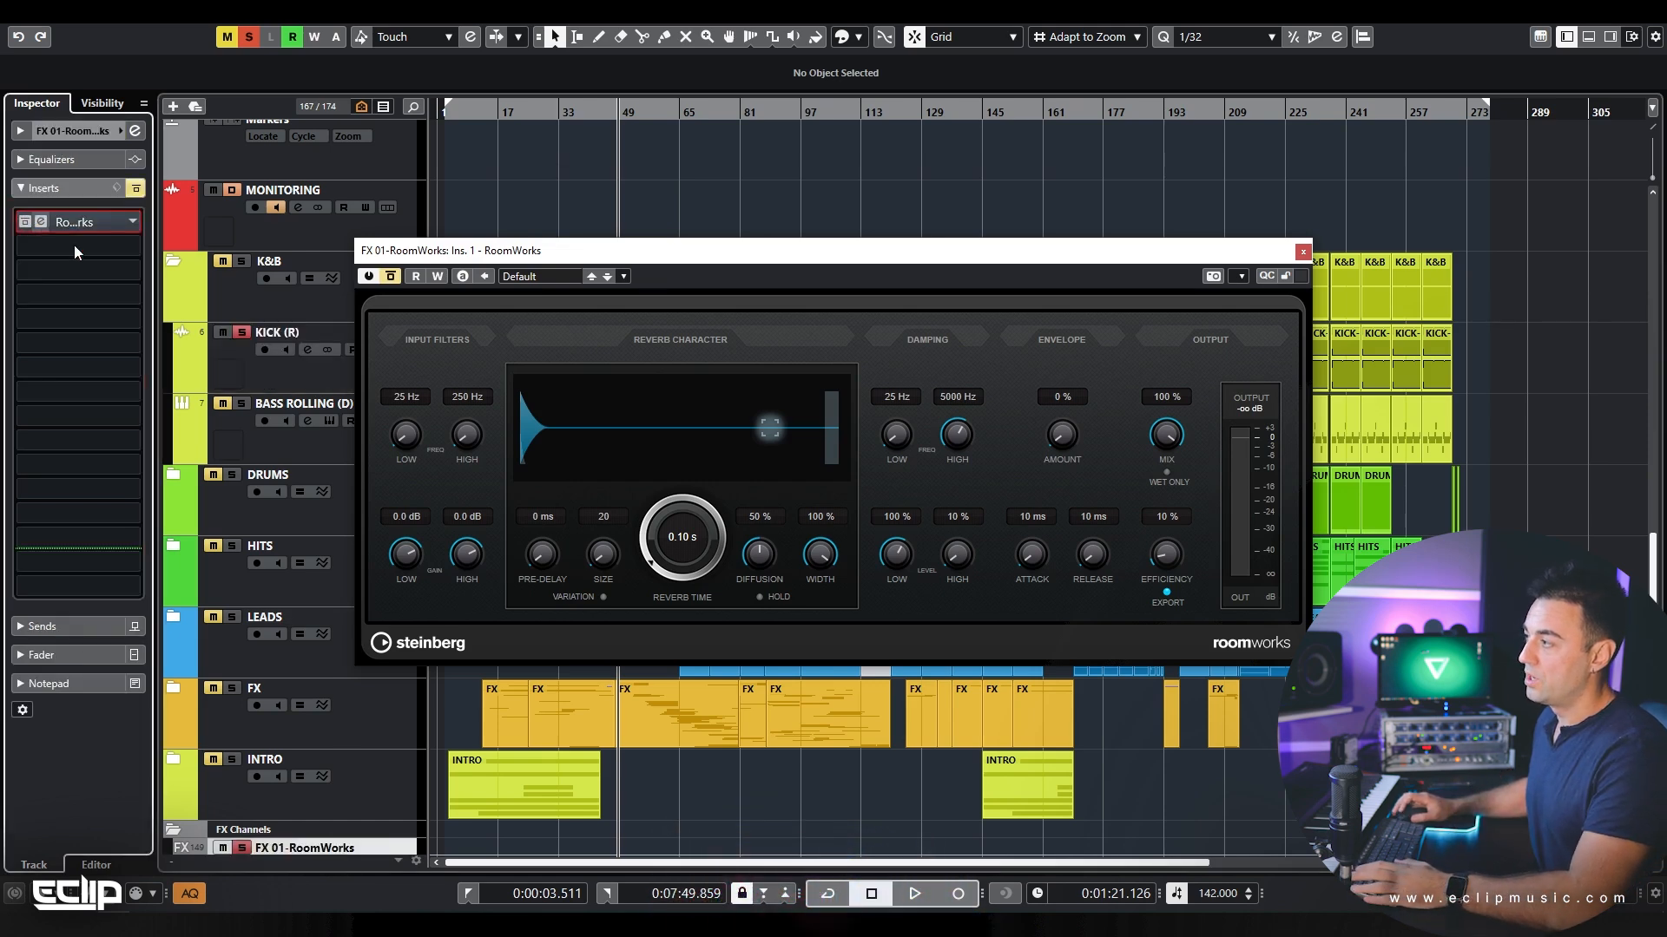
left_click(307, 349)
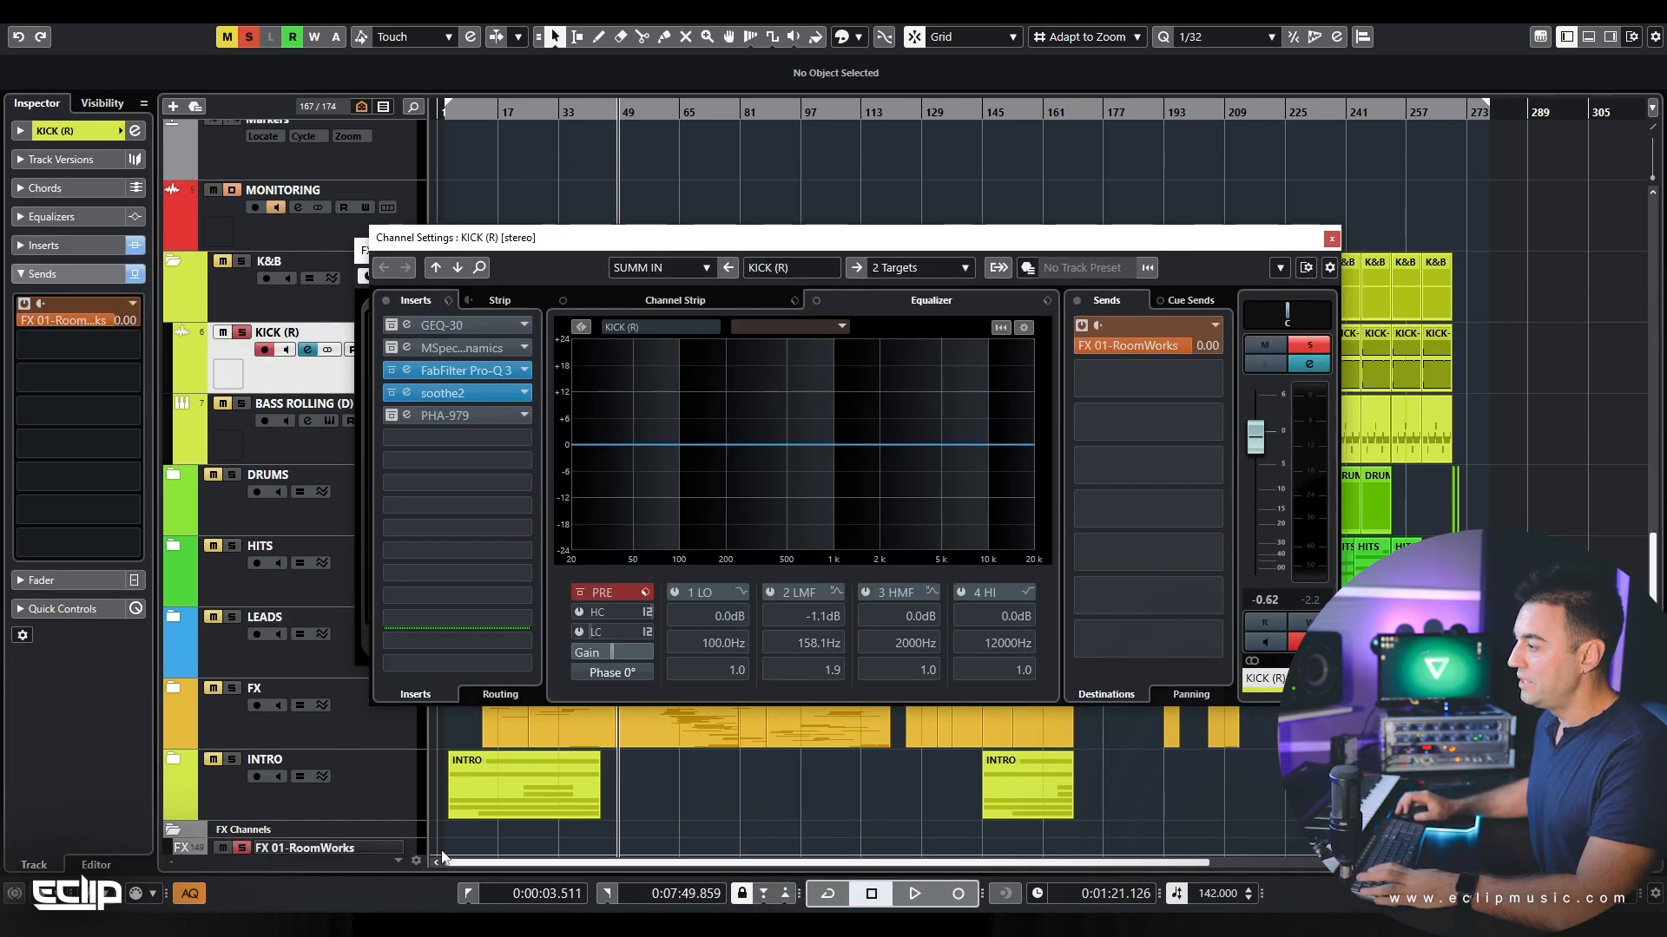
left_click(911, 267)
left_click(938, 636)
key("space")
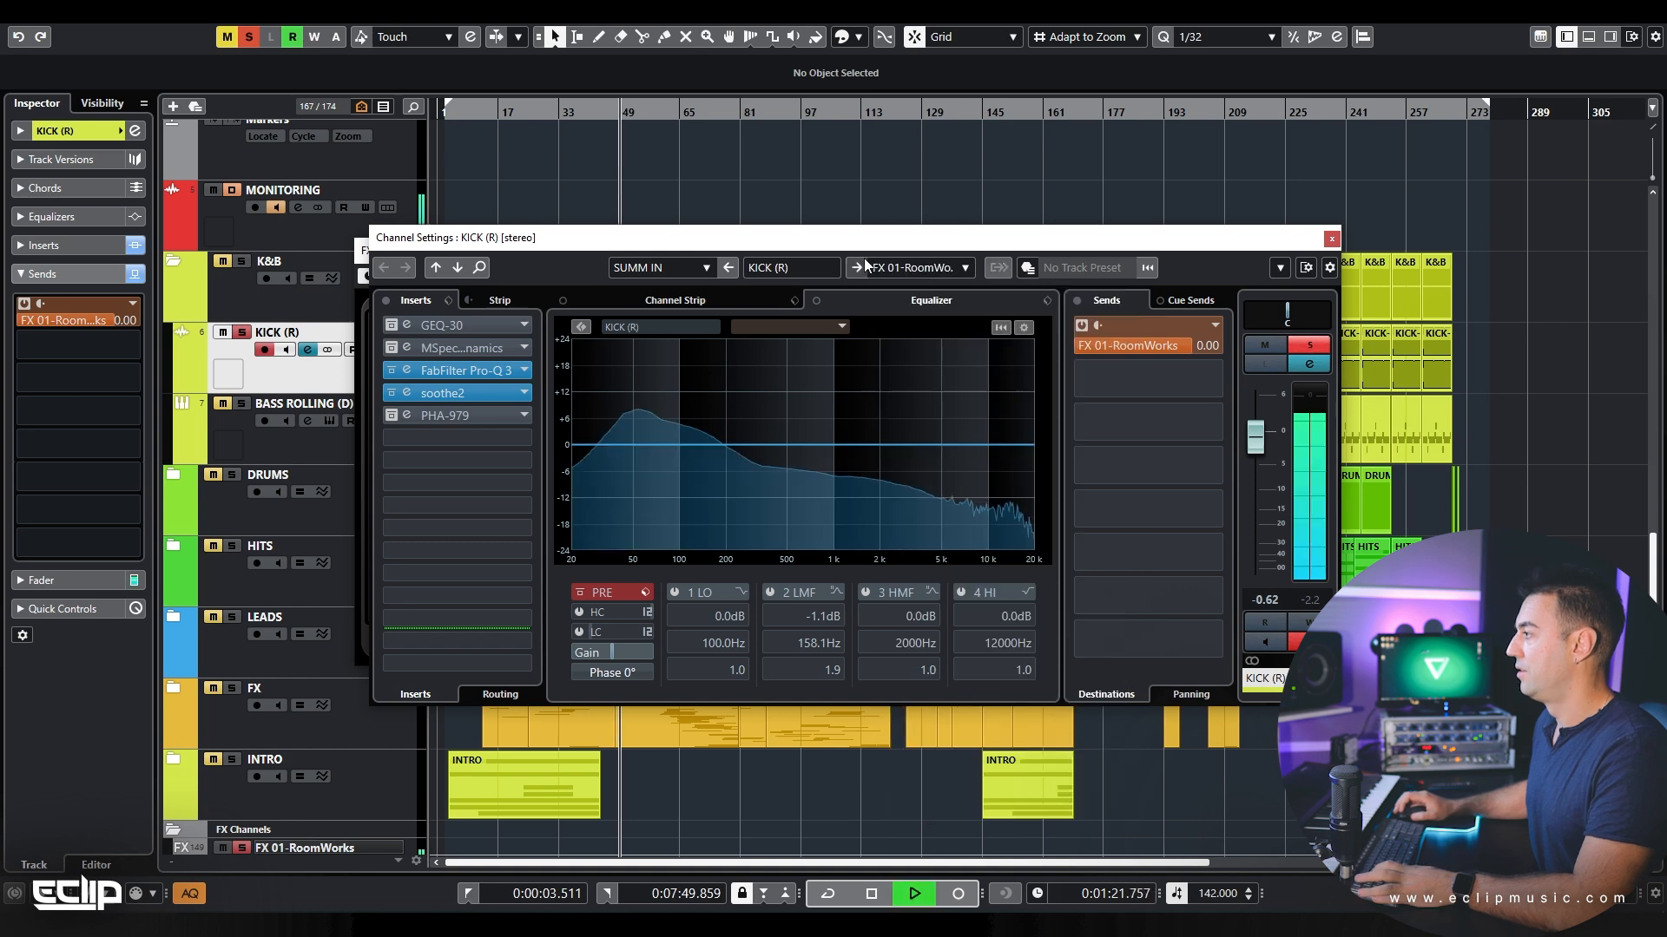
key("space")
Step: Examine the KICK (R) output routing and the channel settings of FX 01-RoomWorks
left_click_drag(543, 232, 1243, 210)
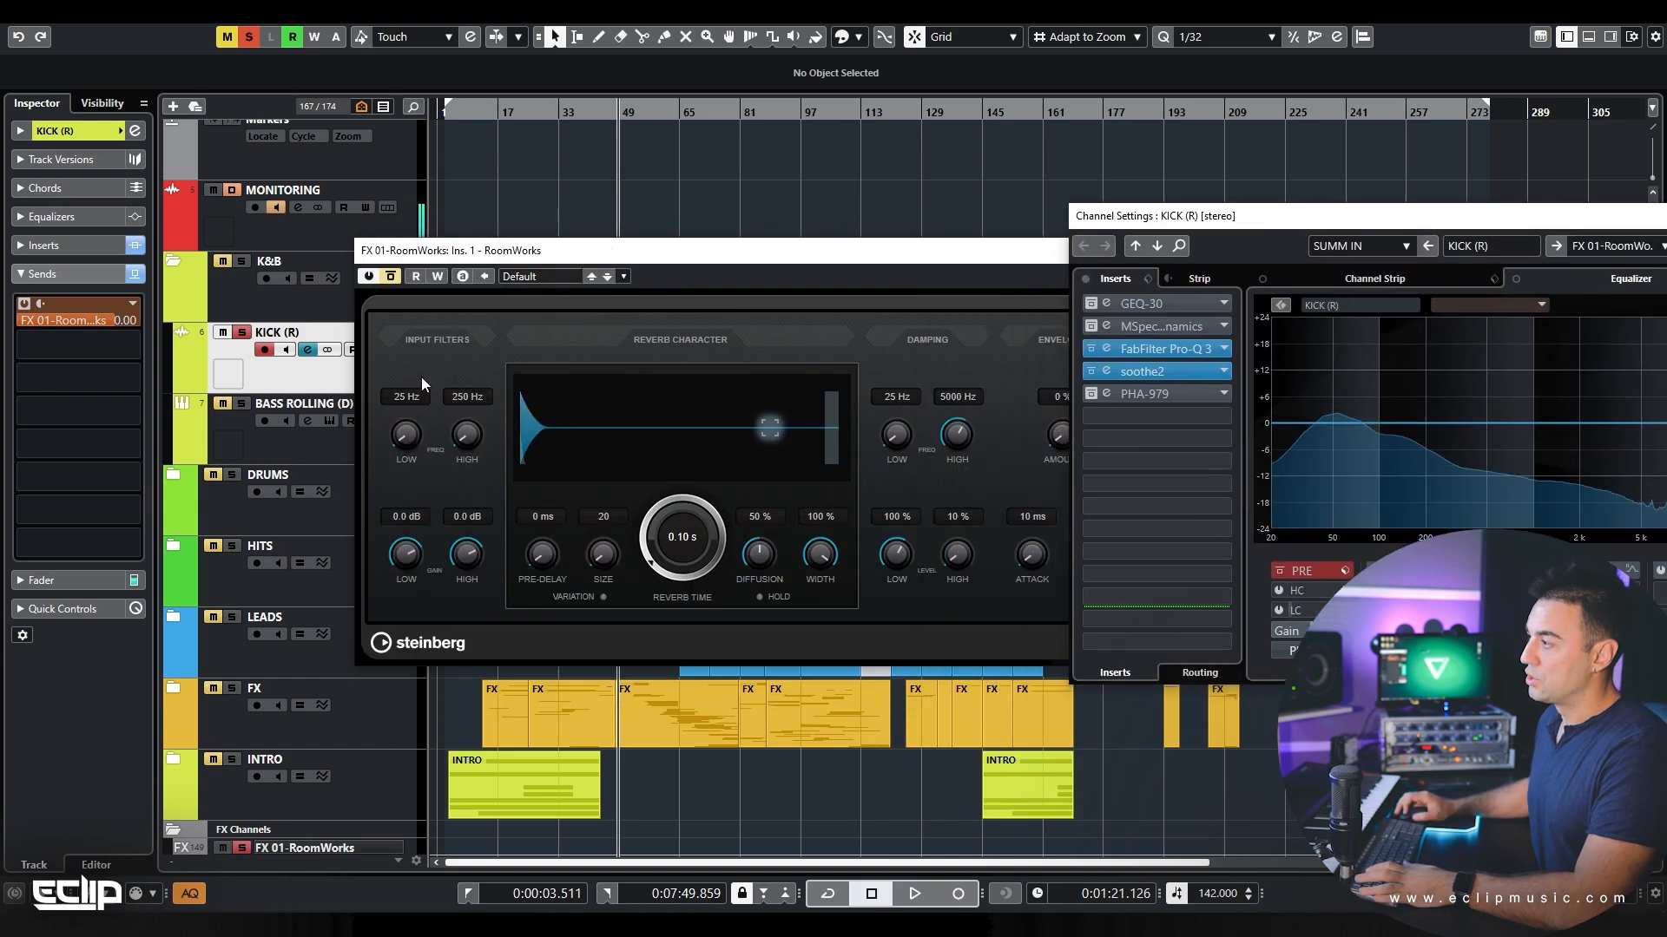
scroll(283, 373, "down", 2)
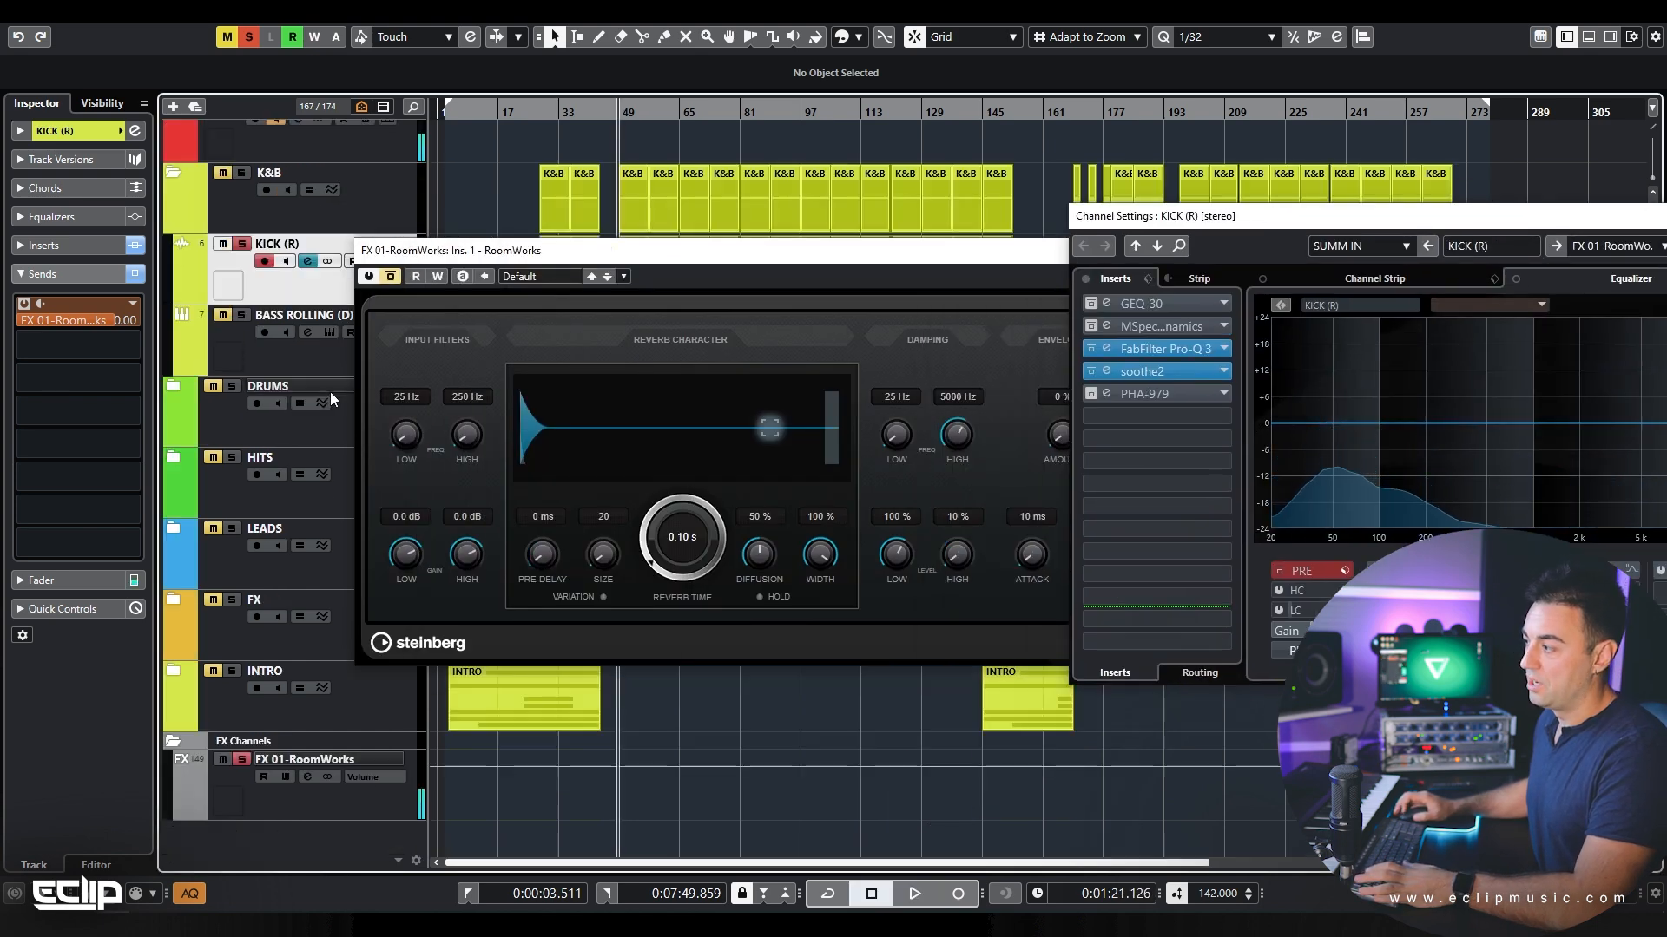
left_click(326, 792)
left_click(284, 283)
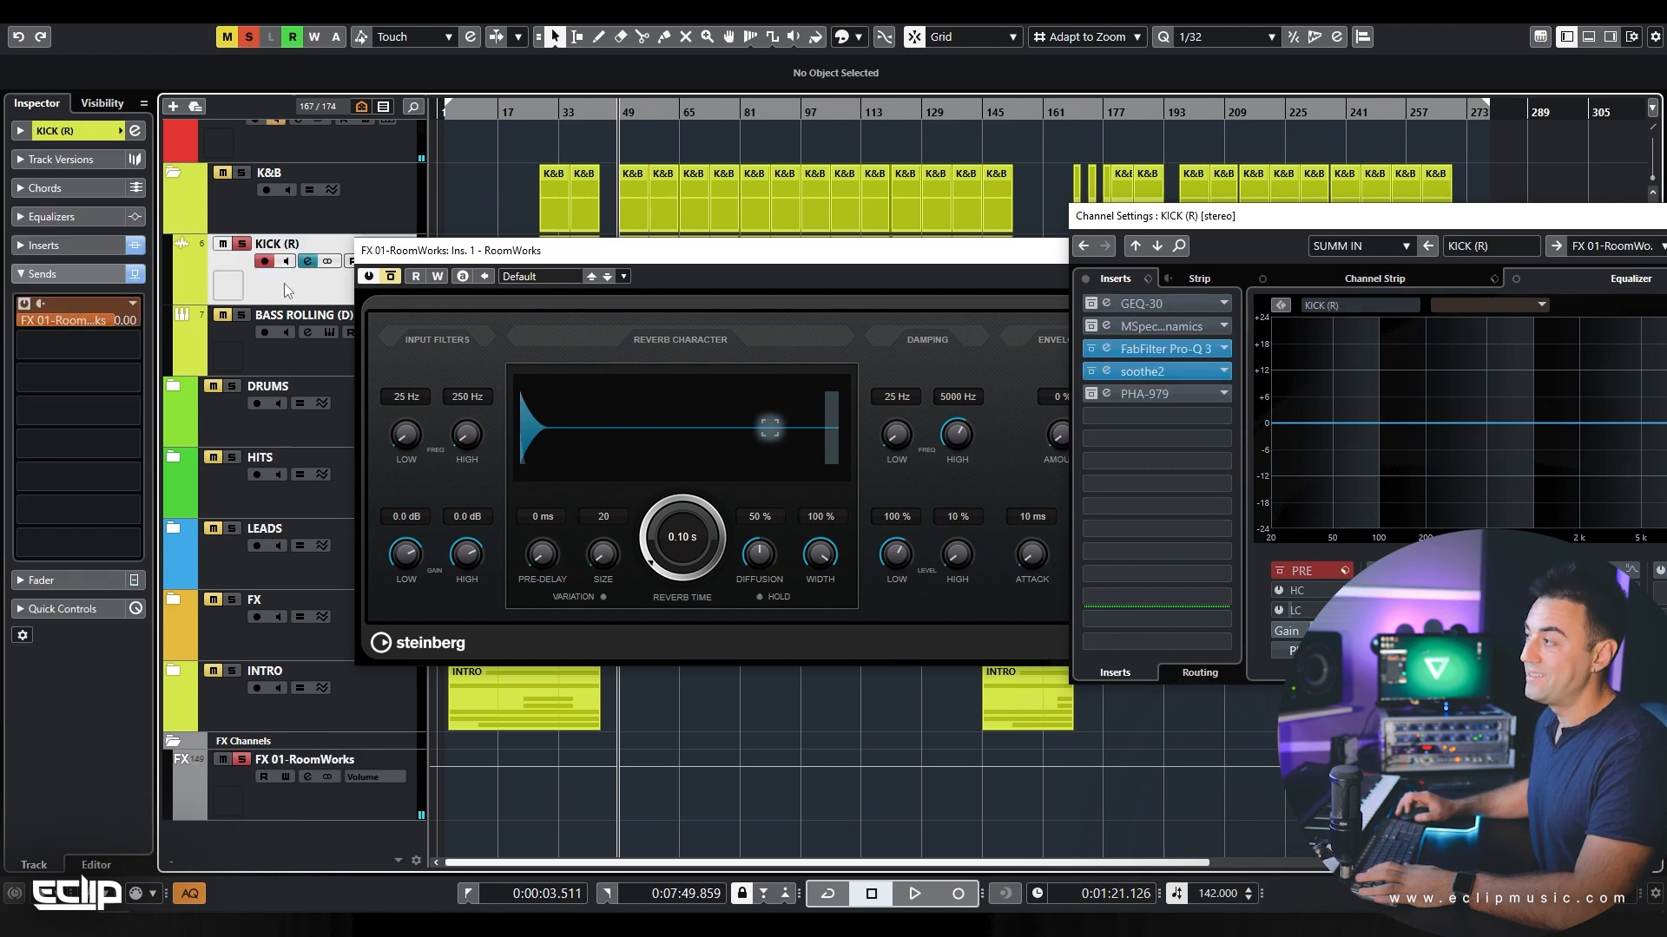
key("e")
key("e")
left_click_drag(1318, 214, 510, 268)
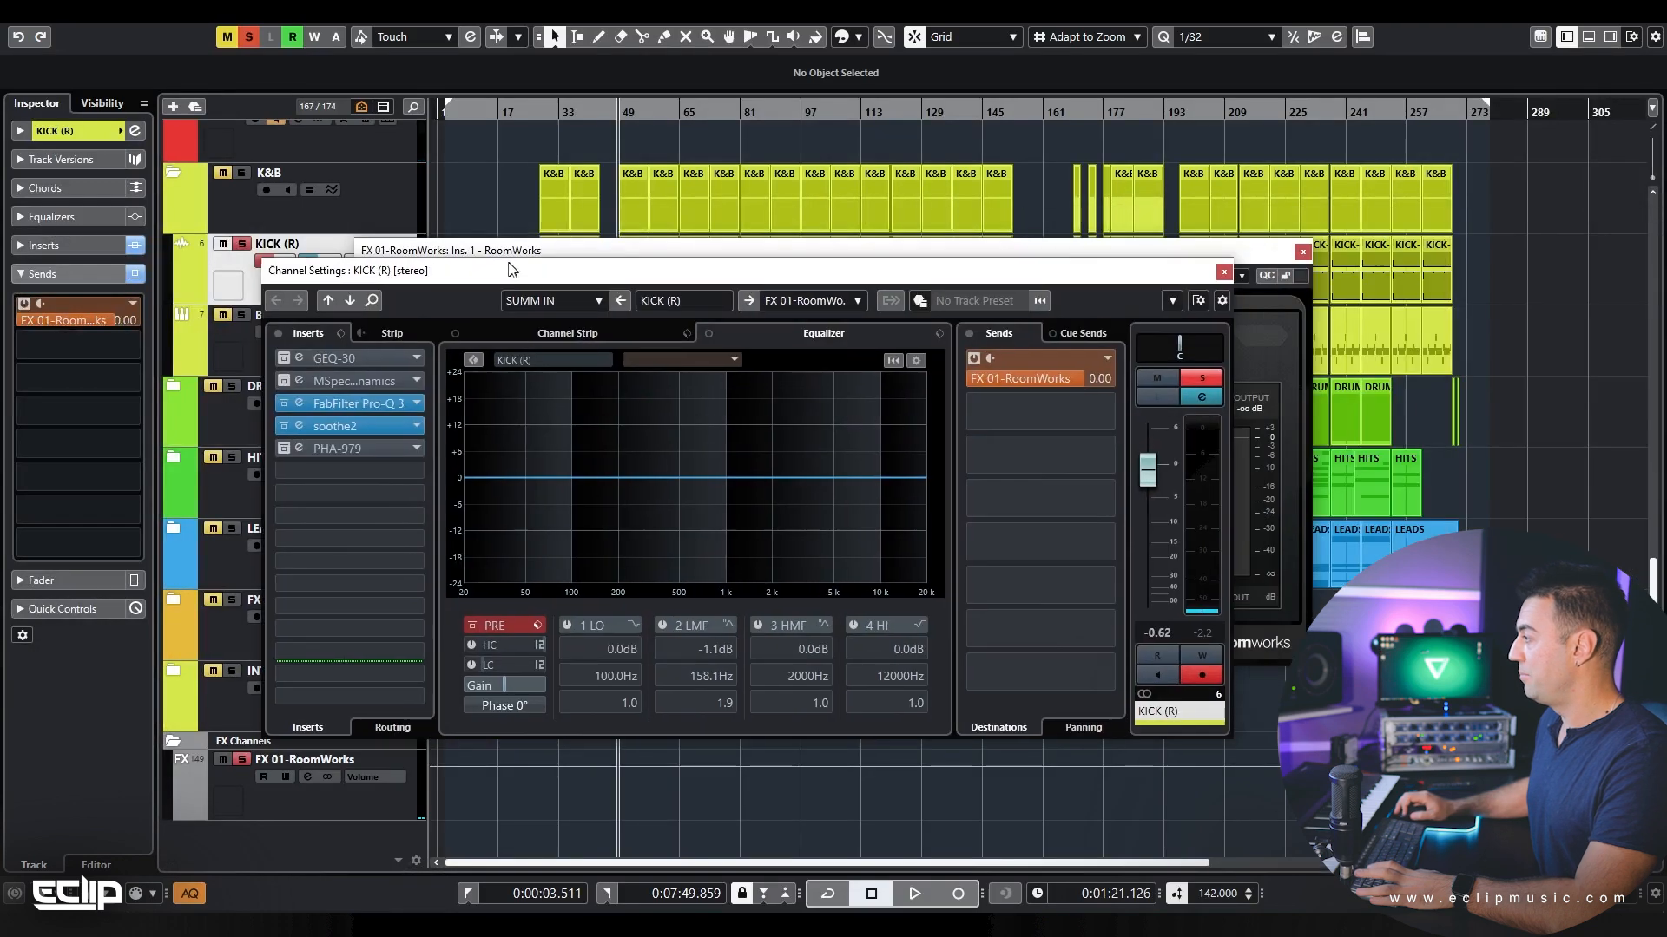
left_click(810, 303)
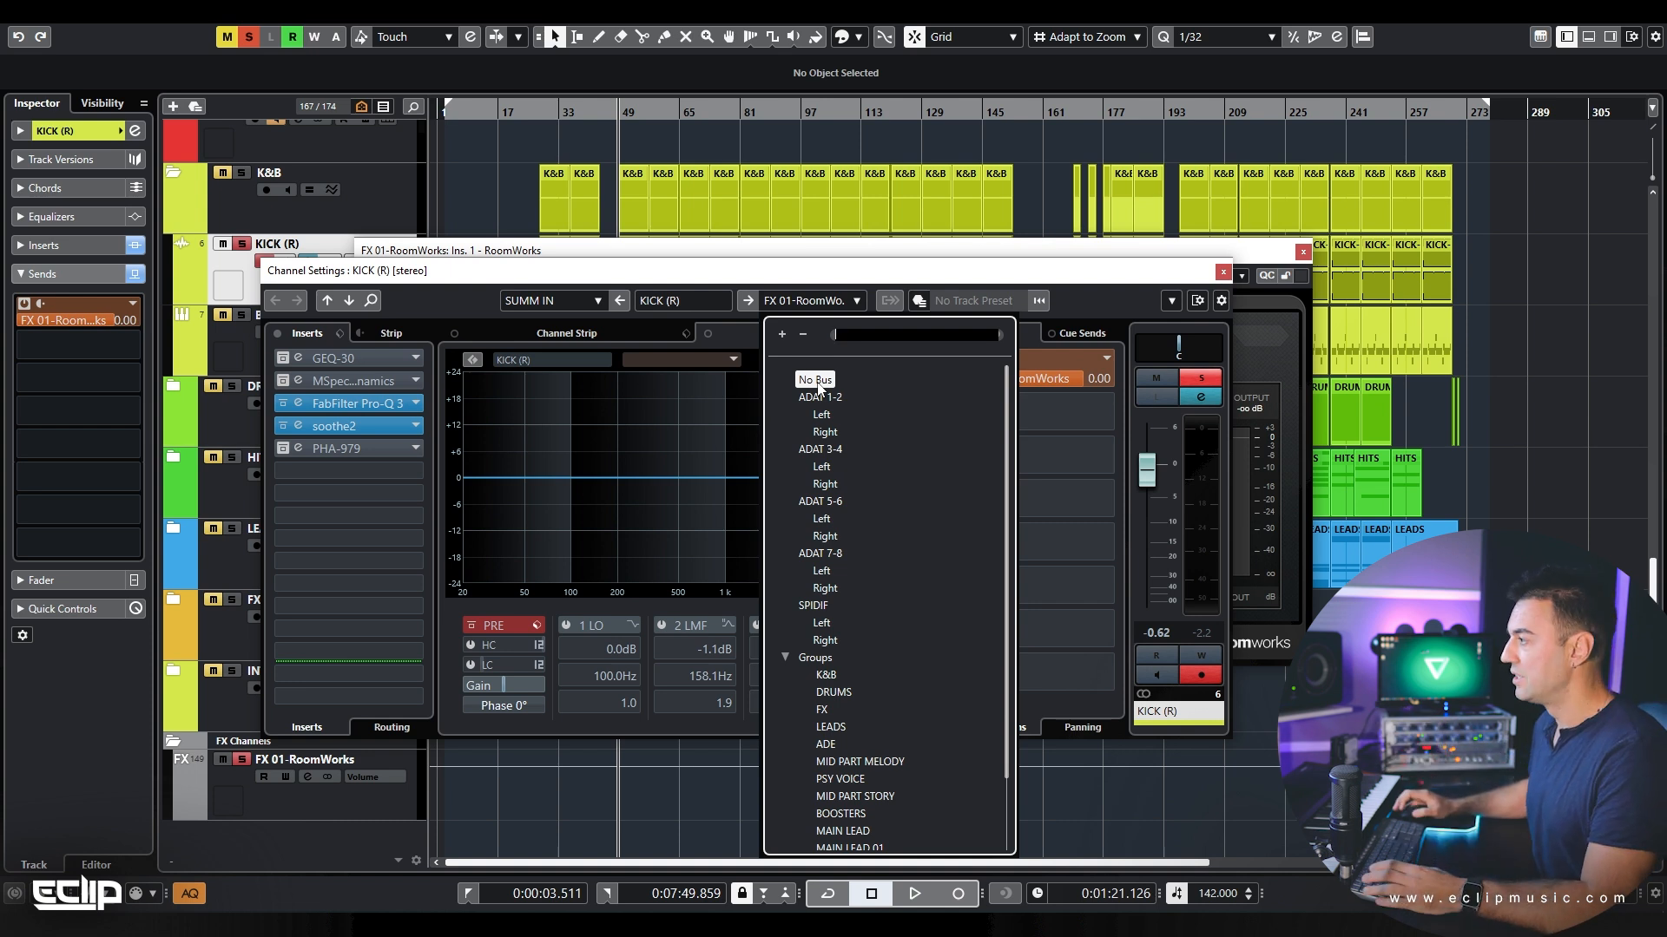
left_click(345, 792)
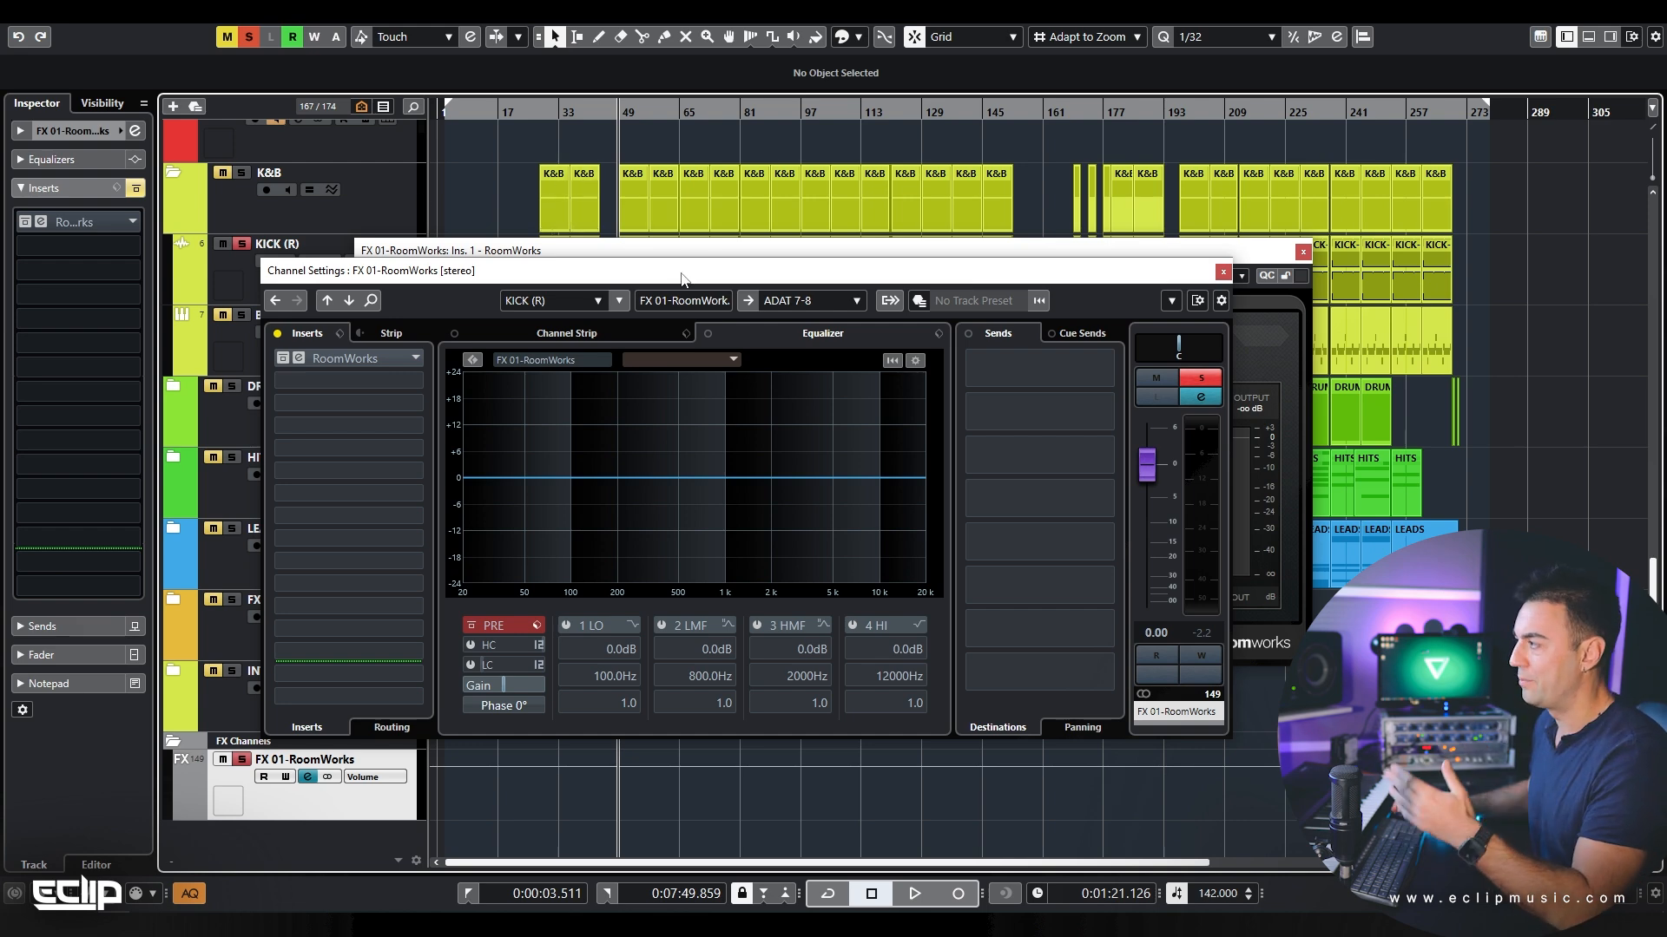
left_click(1223, 271)
Step: Move the RoomWorks plug-in window aside and route the KICK (R) output to a group bus
left_click_drag(1155, 258, 1353, 267)
left_click(389, 283)
key("e")
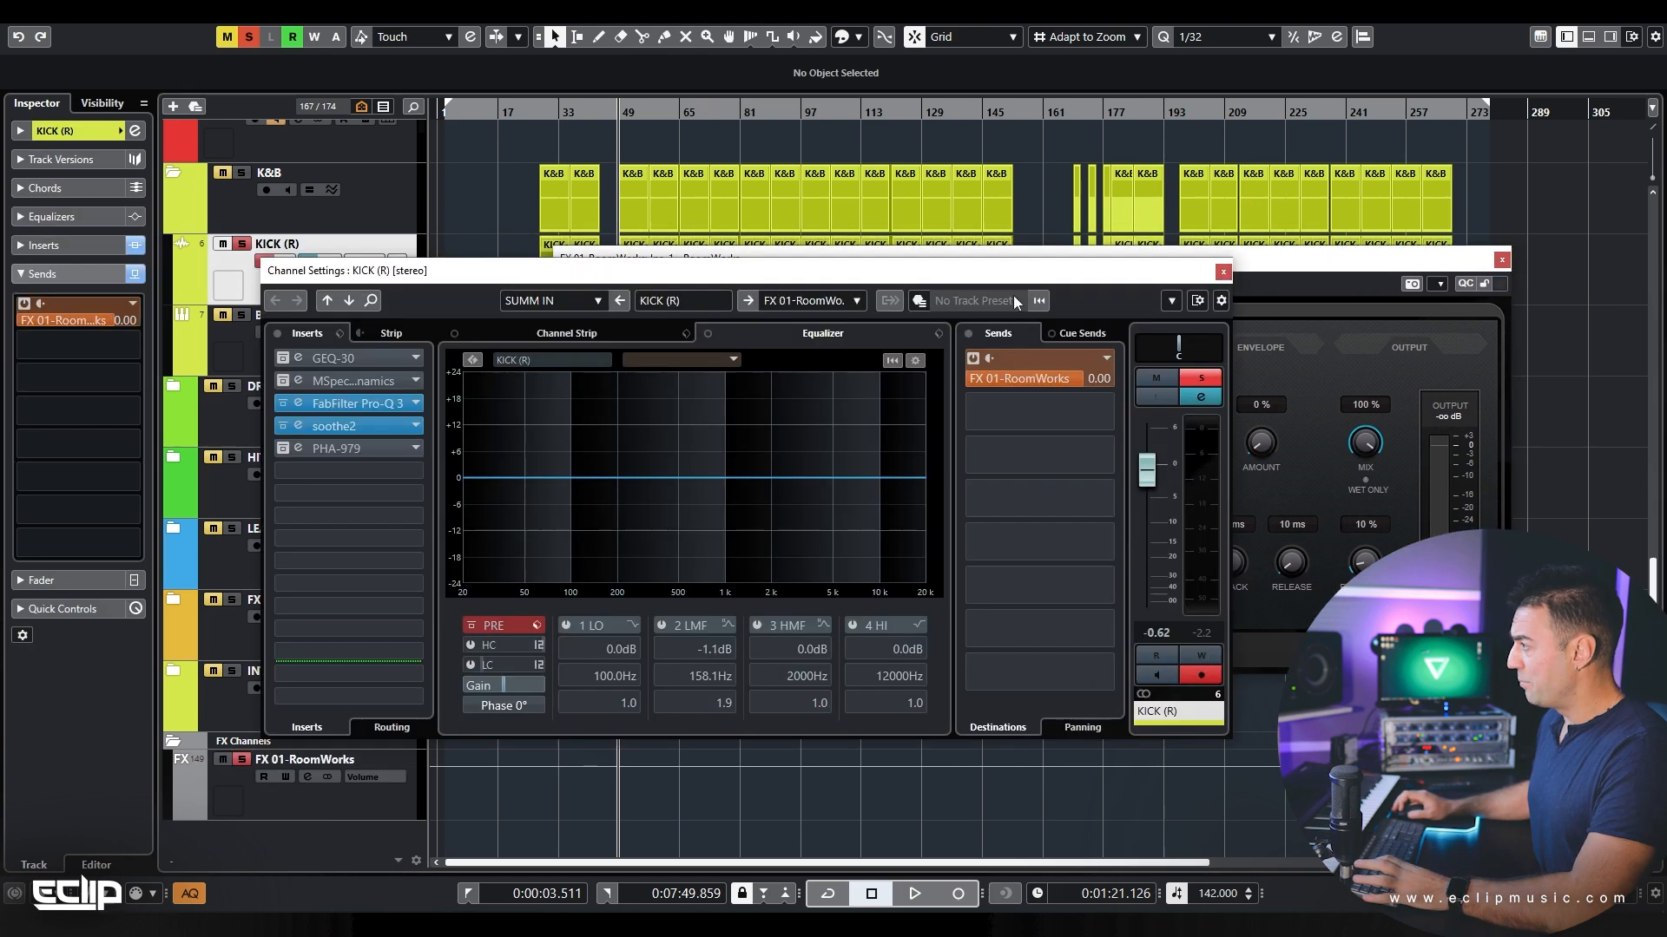
left_click(821, 300)
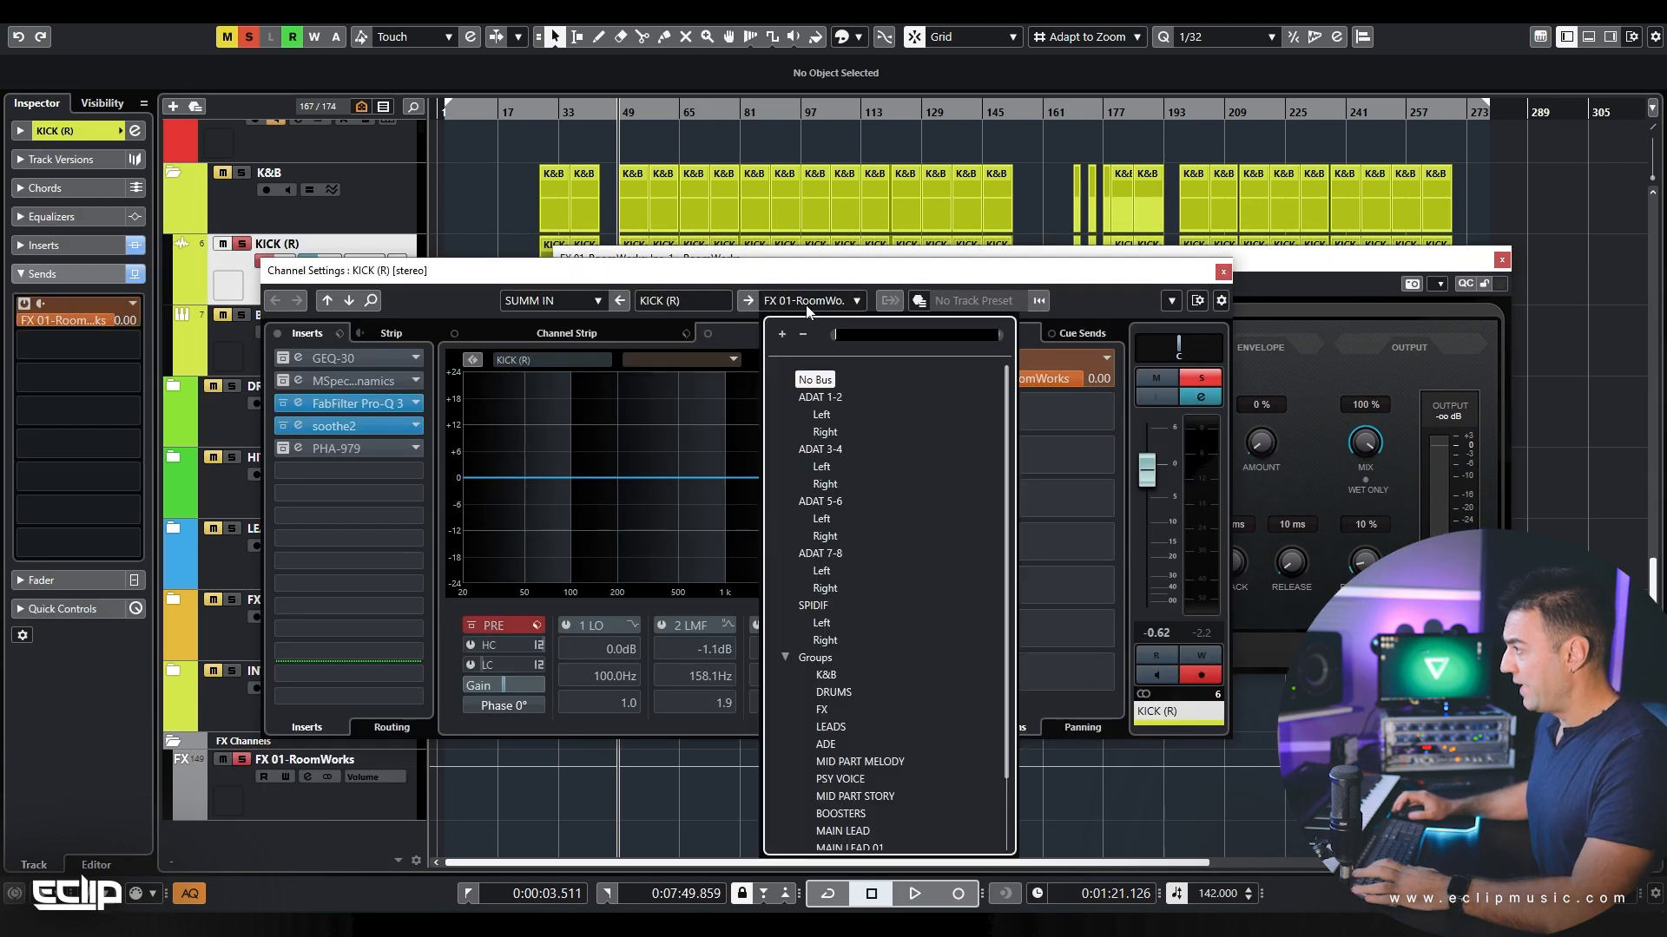
left_click(831, 693)
Step: Reactivate the RoomWorks insert on the FX channel and audition the kick with its reverb
left_click(280, 812)
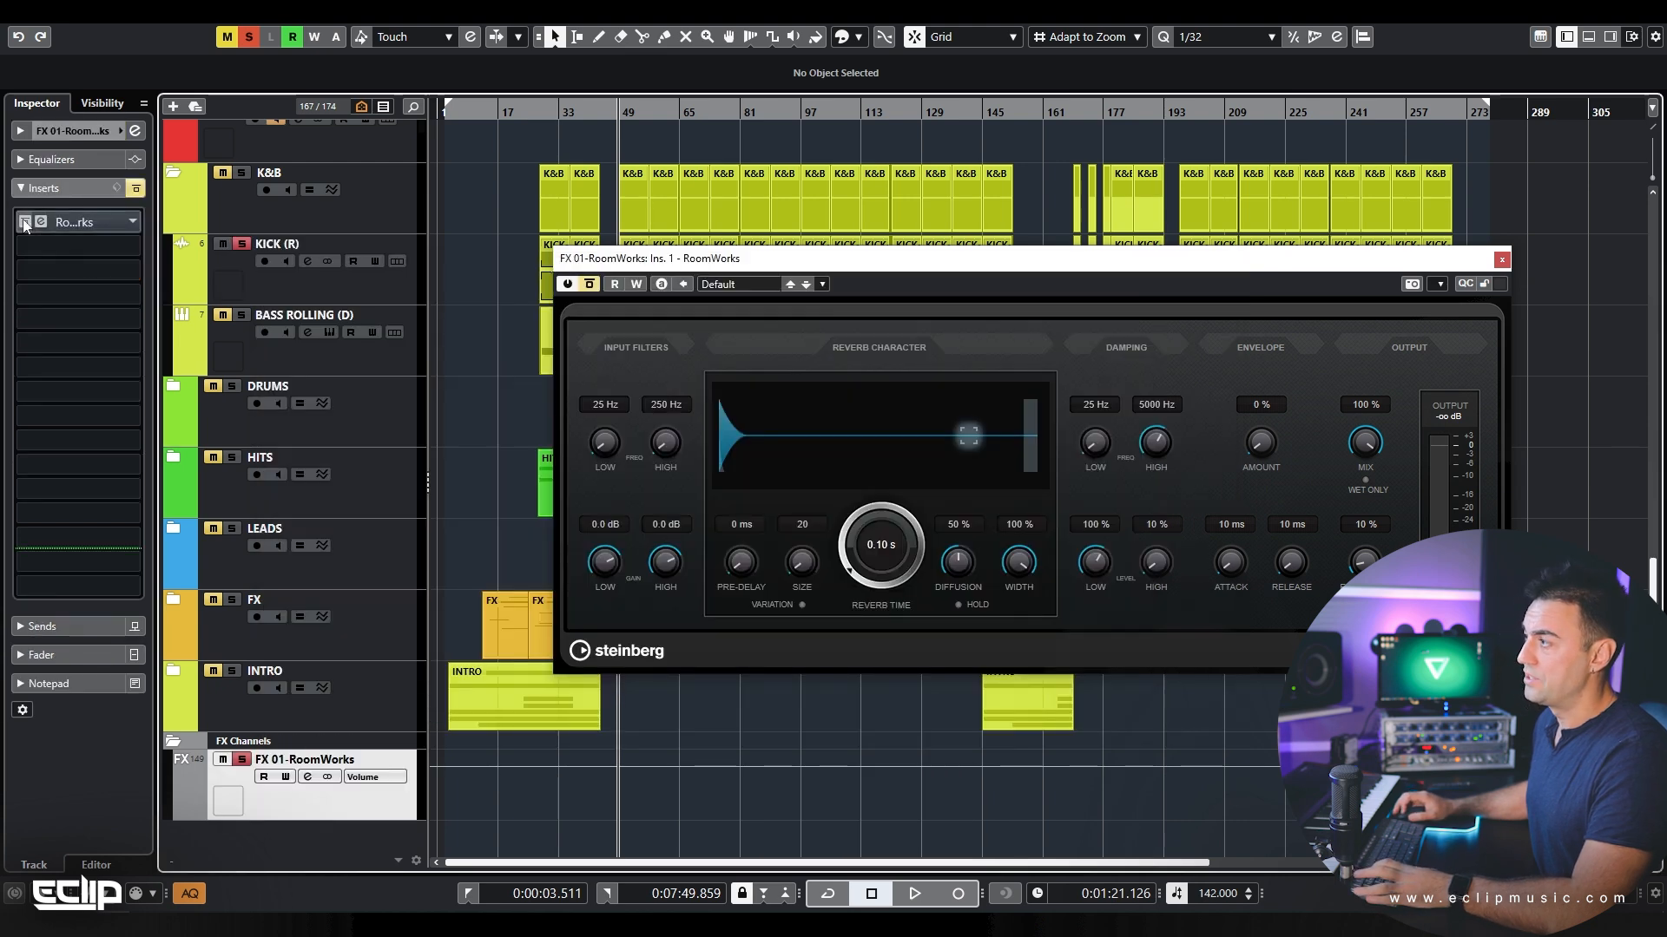
left_click(25, 222)
key("space")
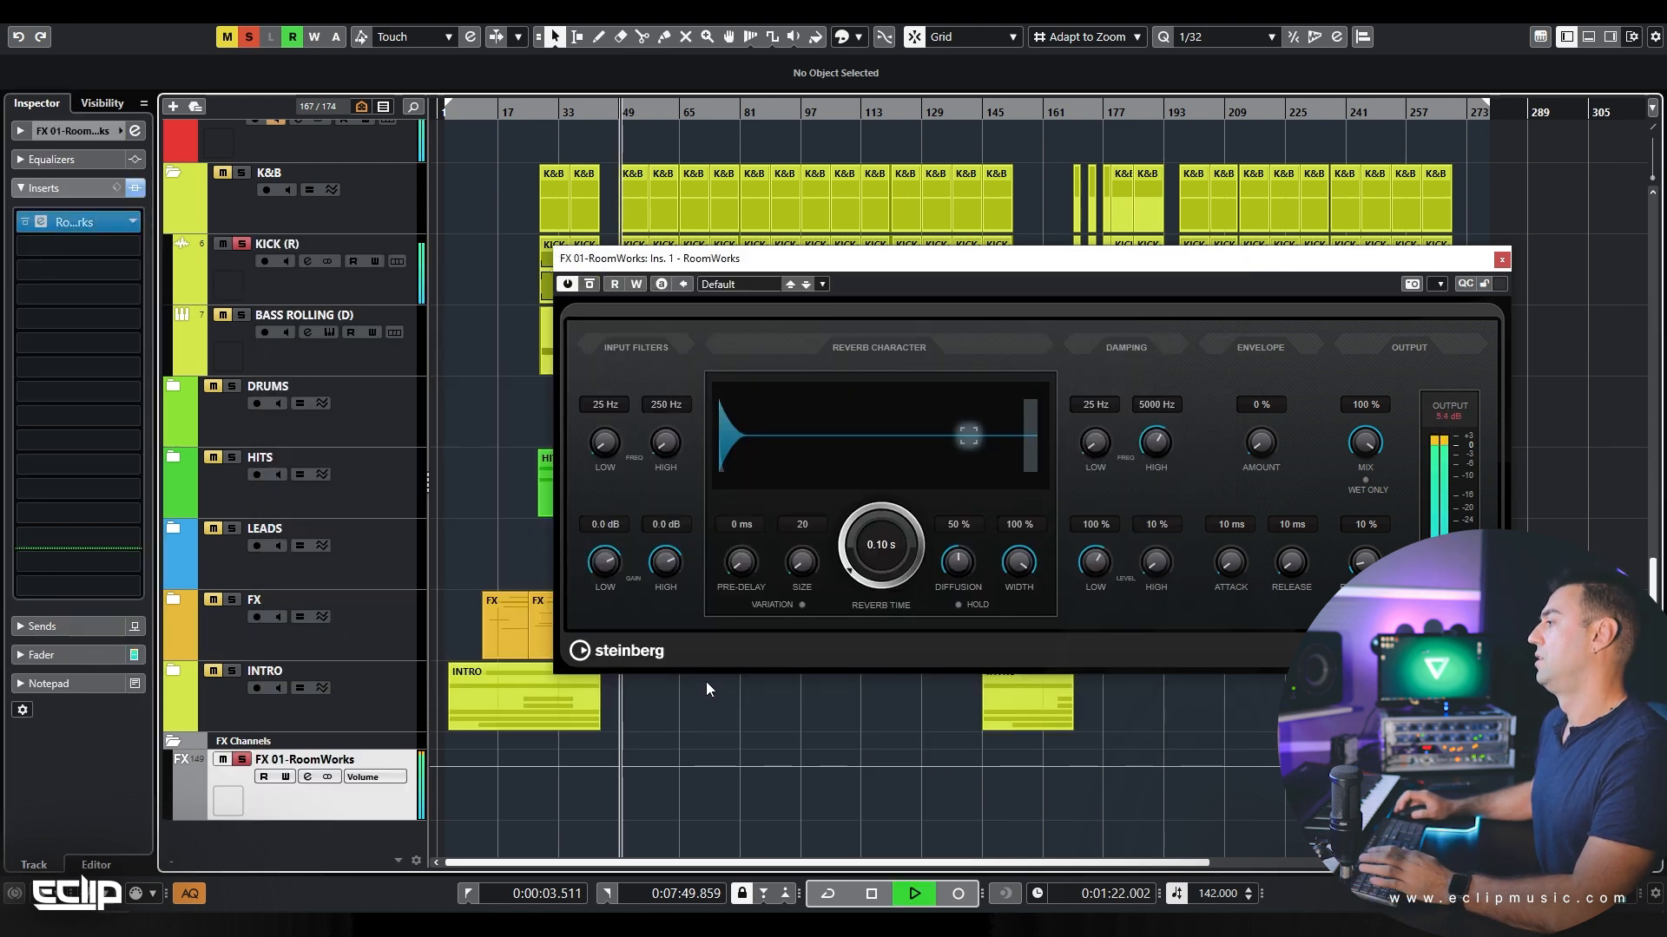
key("space")
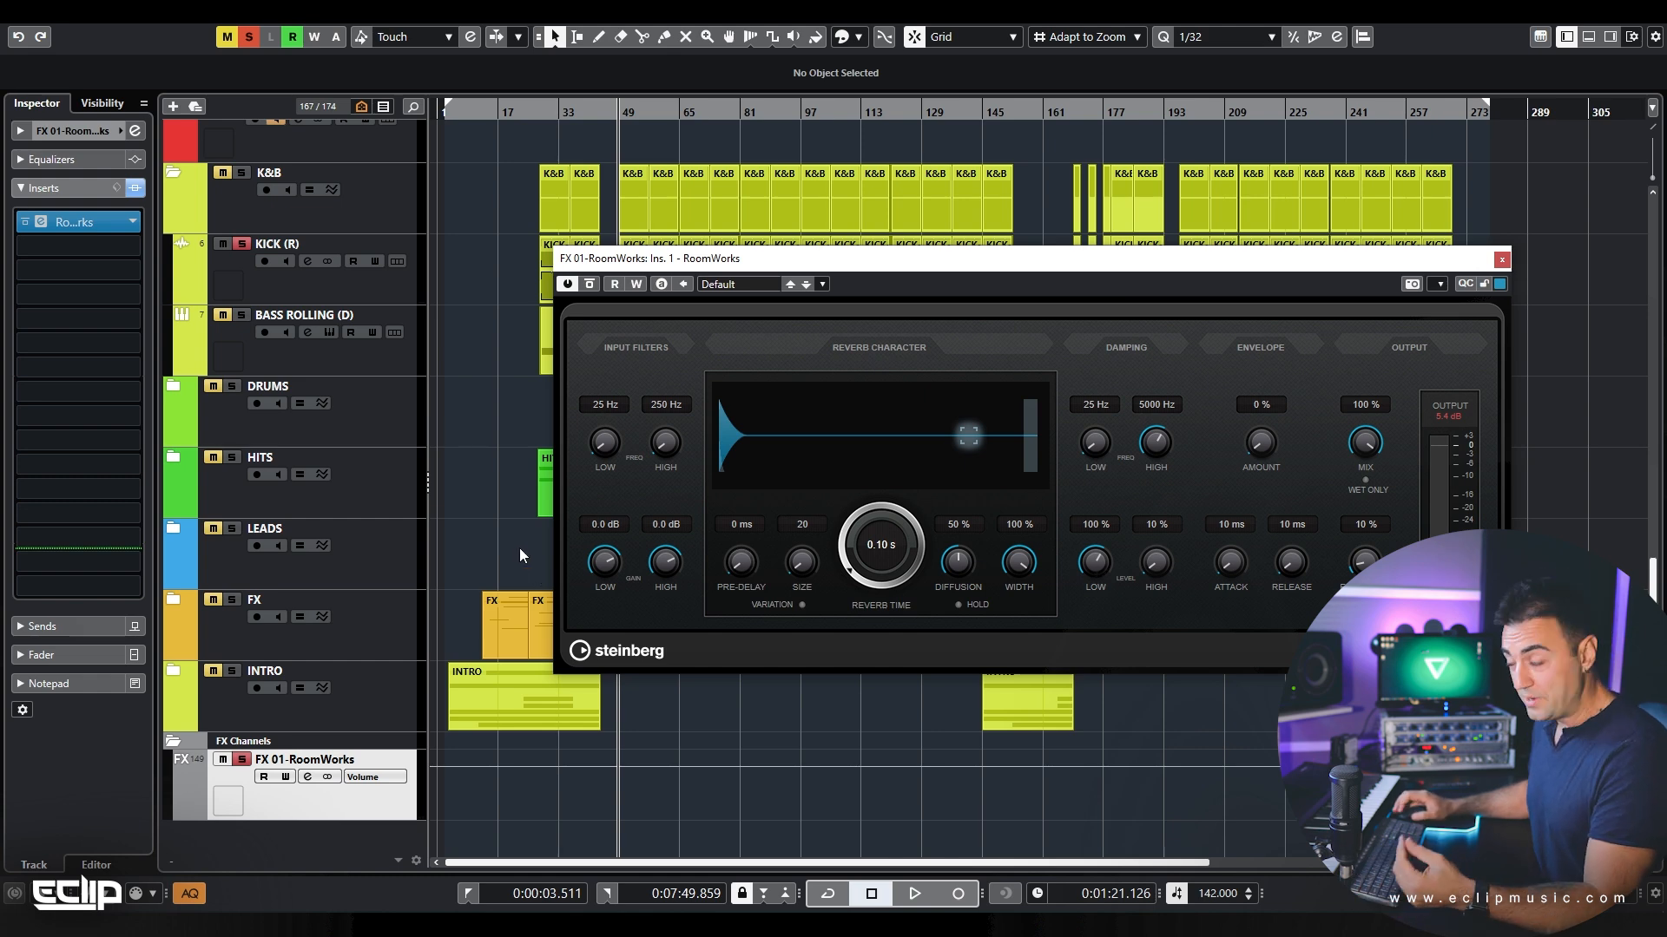
Step: Enable the low-cut filter on the FX 01-RoomWorks channel with a slope of 24 and a frequency of about 702 Hz
left_click(318, 810)
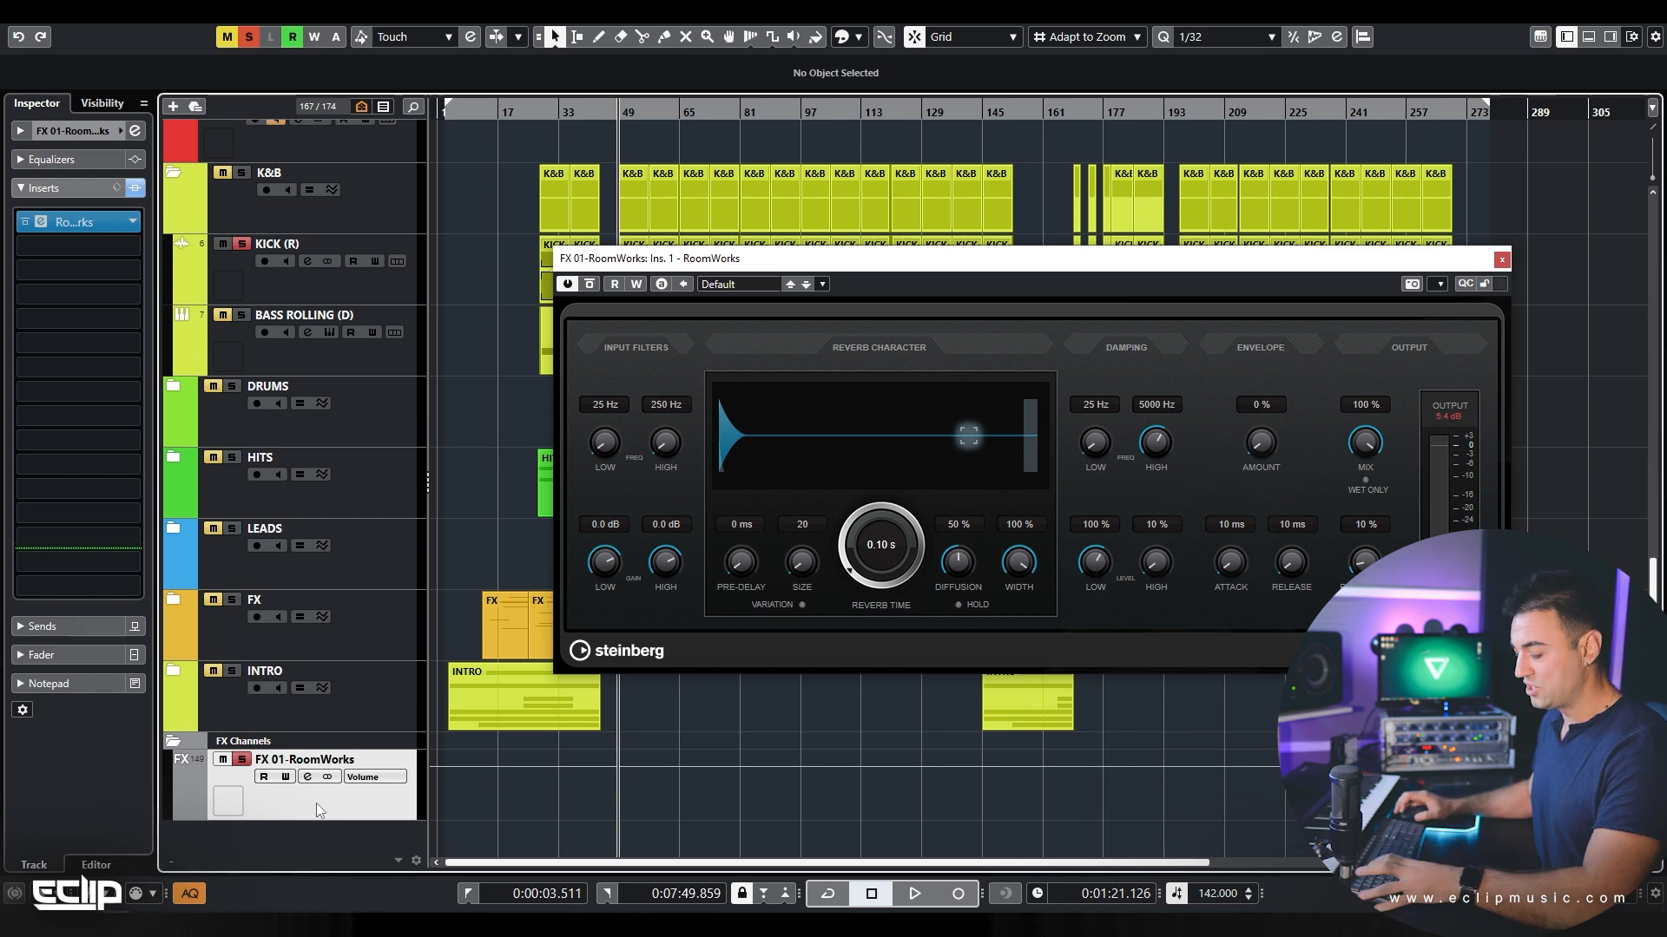
key("e")
left_click(470, 664)
left_click_drag(493, 664, 533, 450)
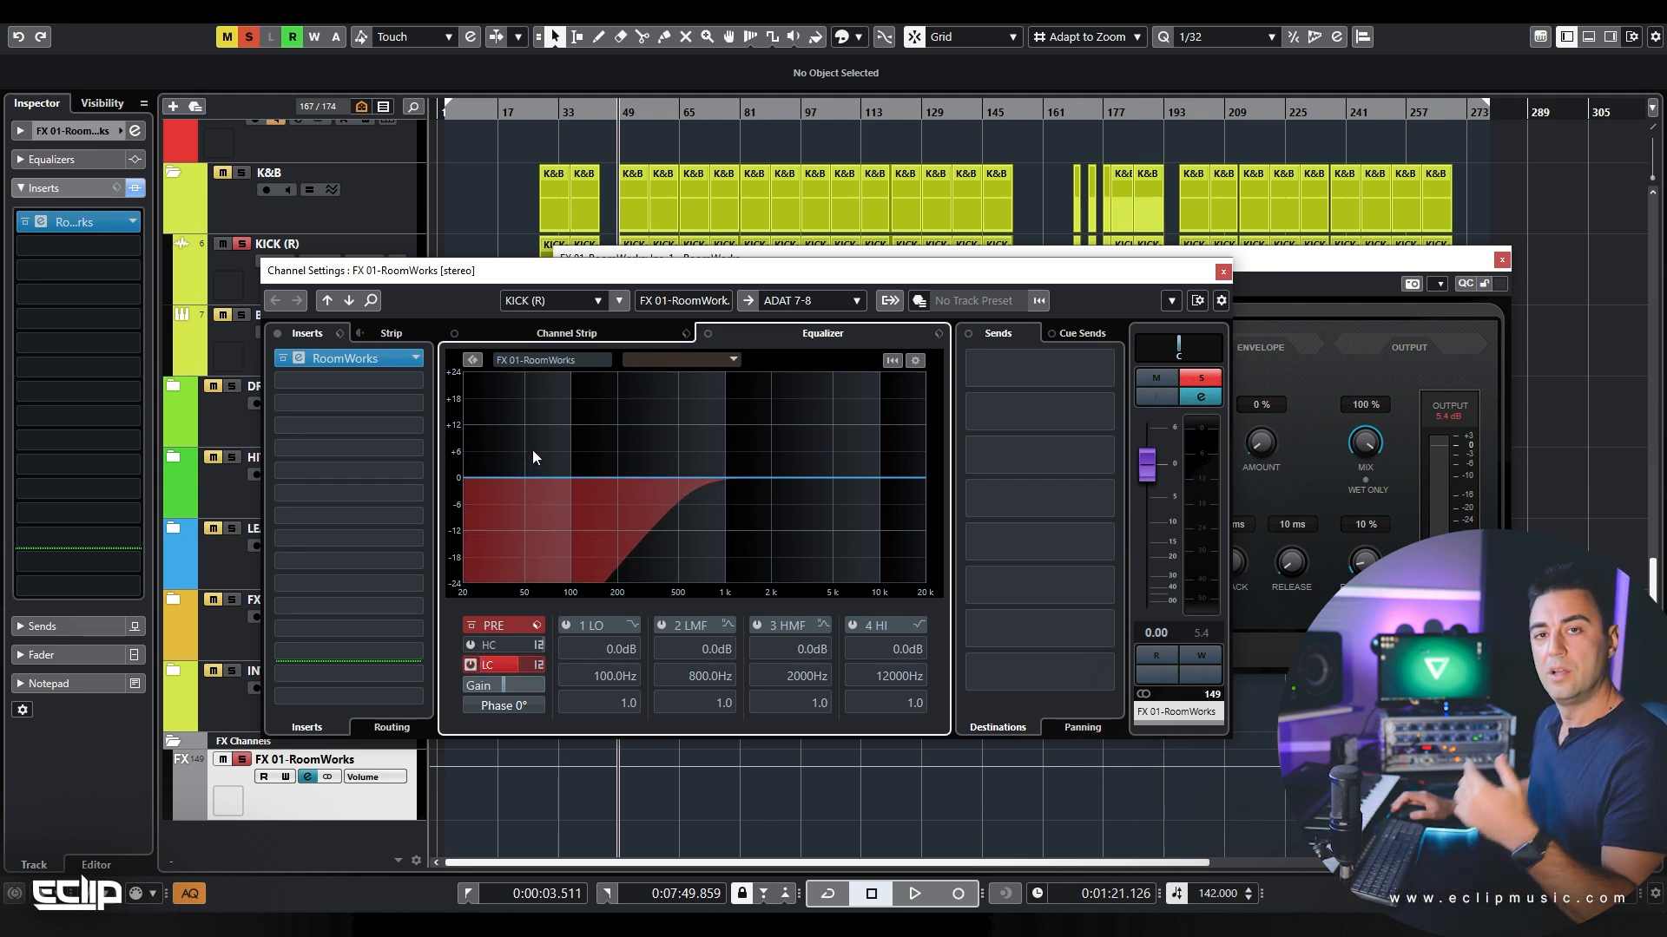
left_click(536, 666)
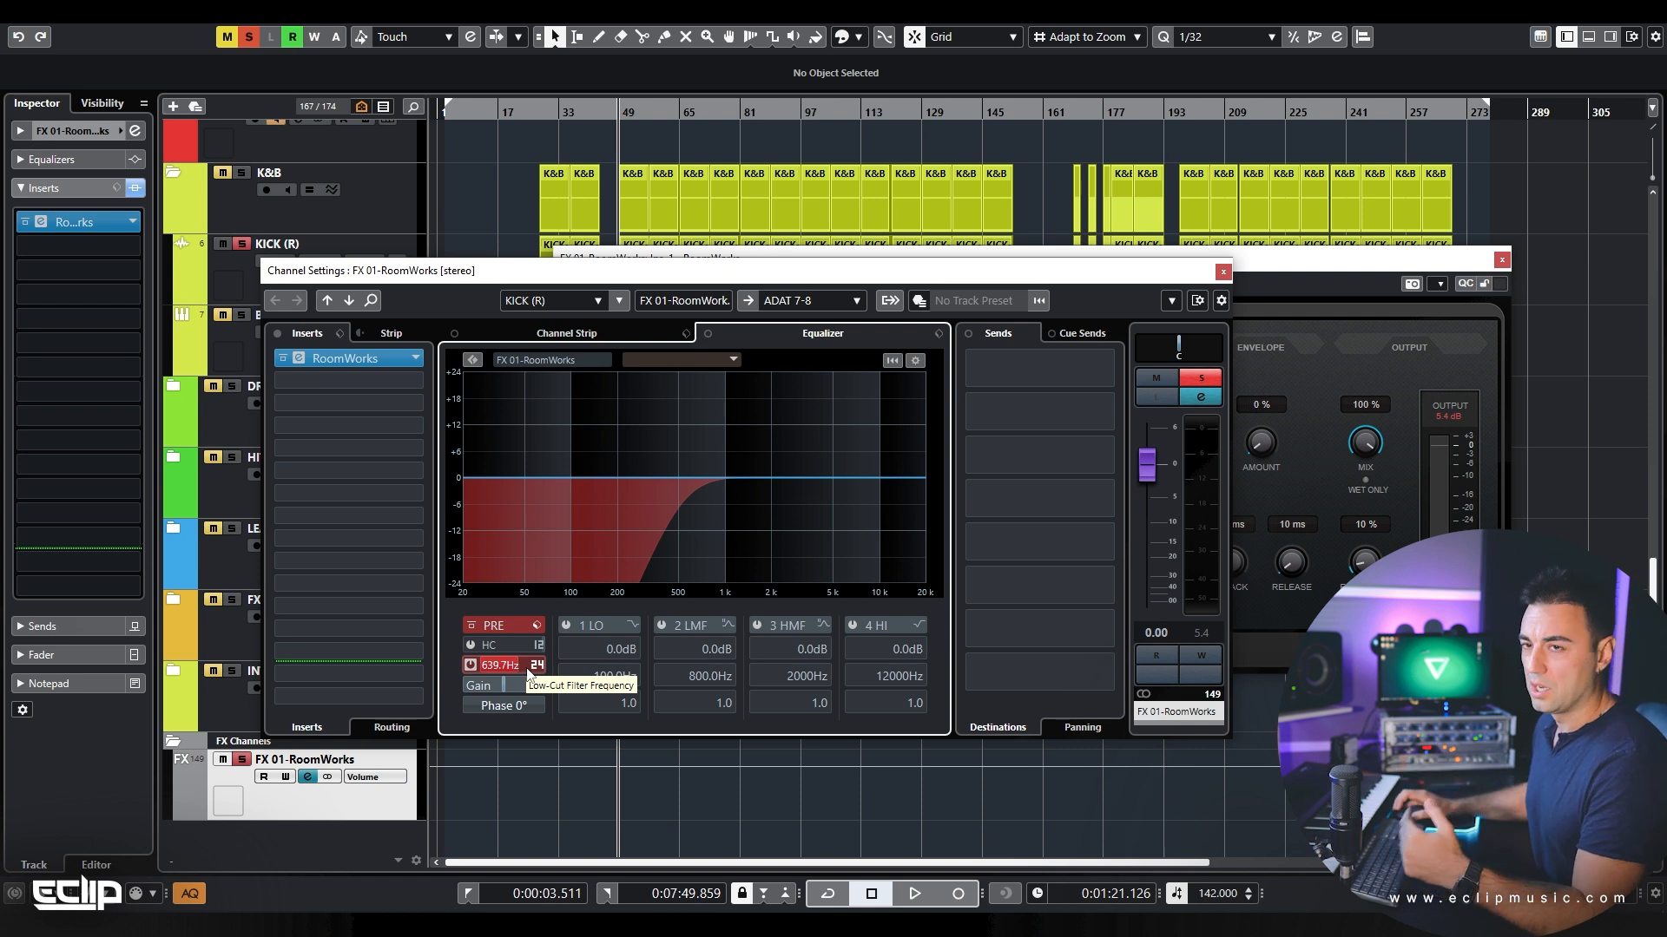
scroll(518, 670, "up", 2)
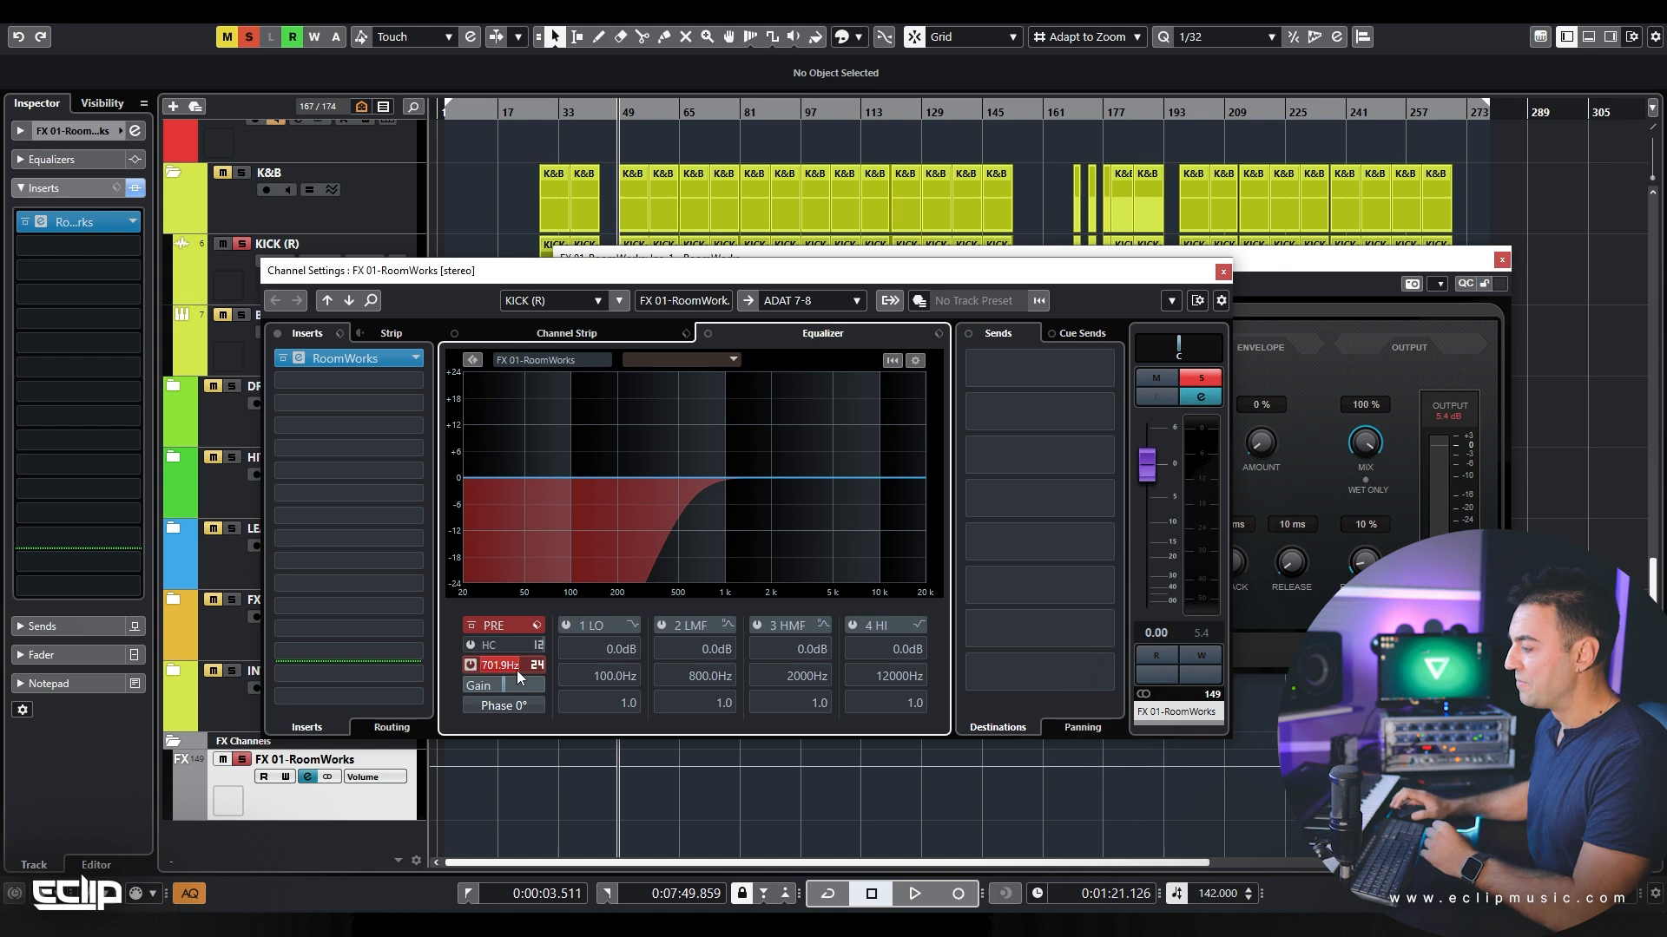
key("Escape")
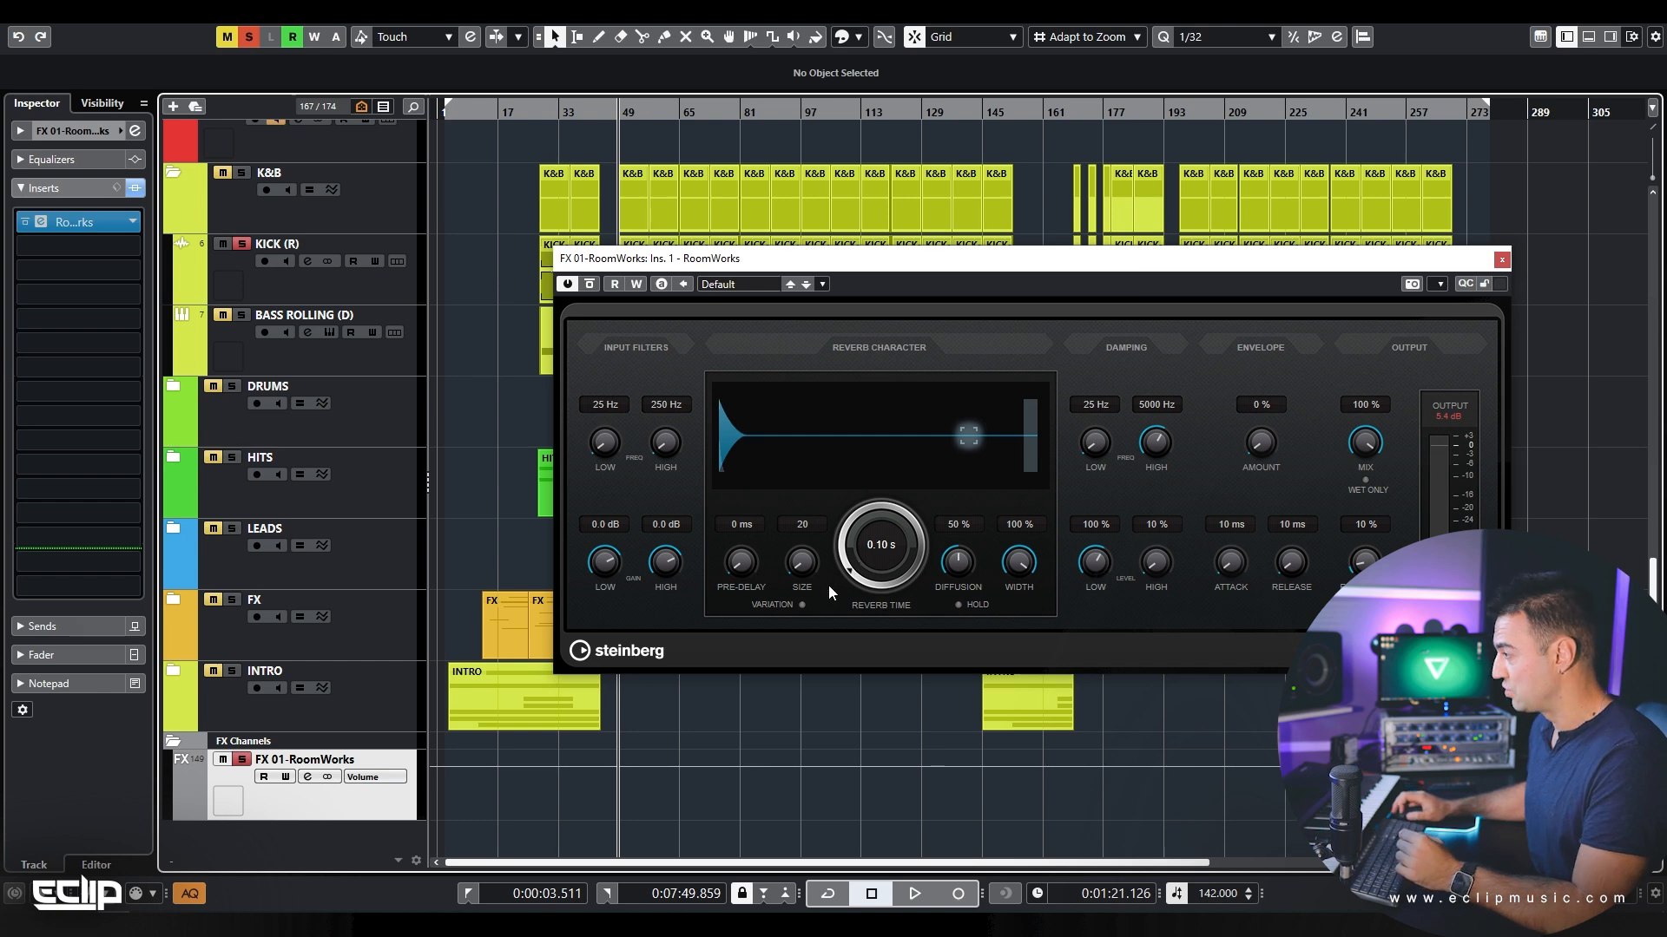
Step: Set the KICK (R) output to No Bus so only its send to FX 01-RoomWorks remains
left_click(350, 283)
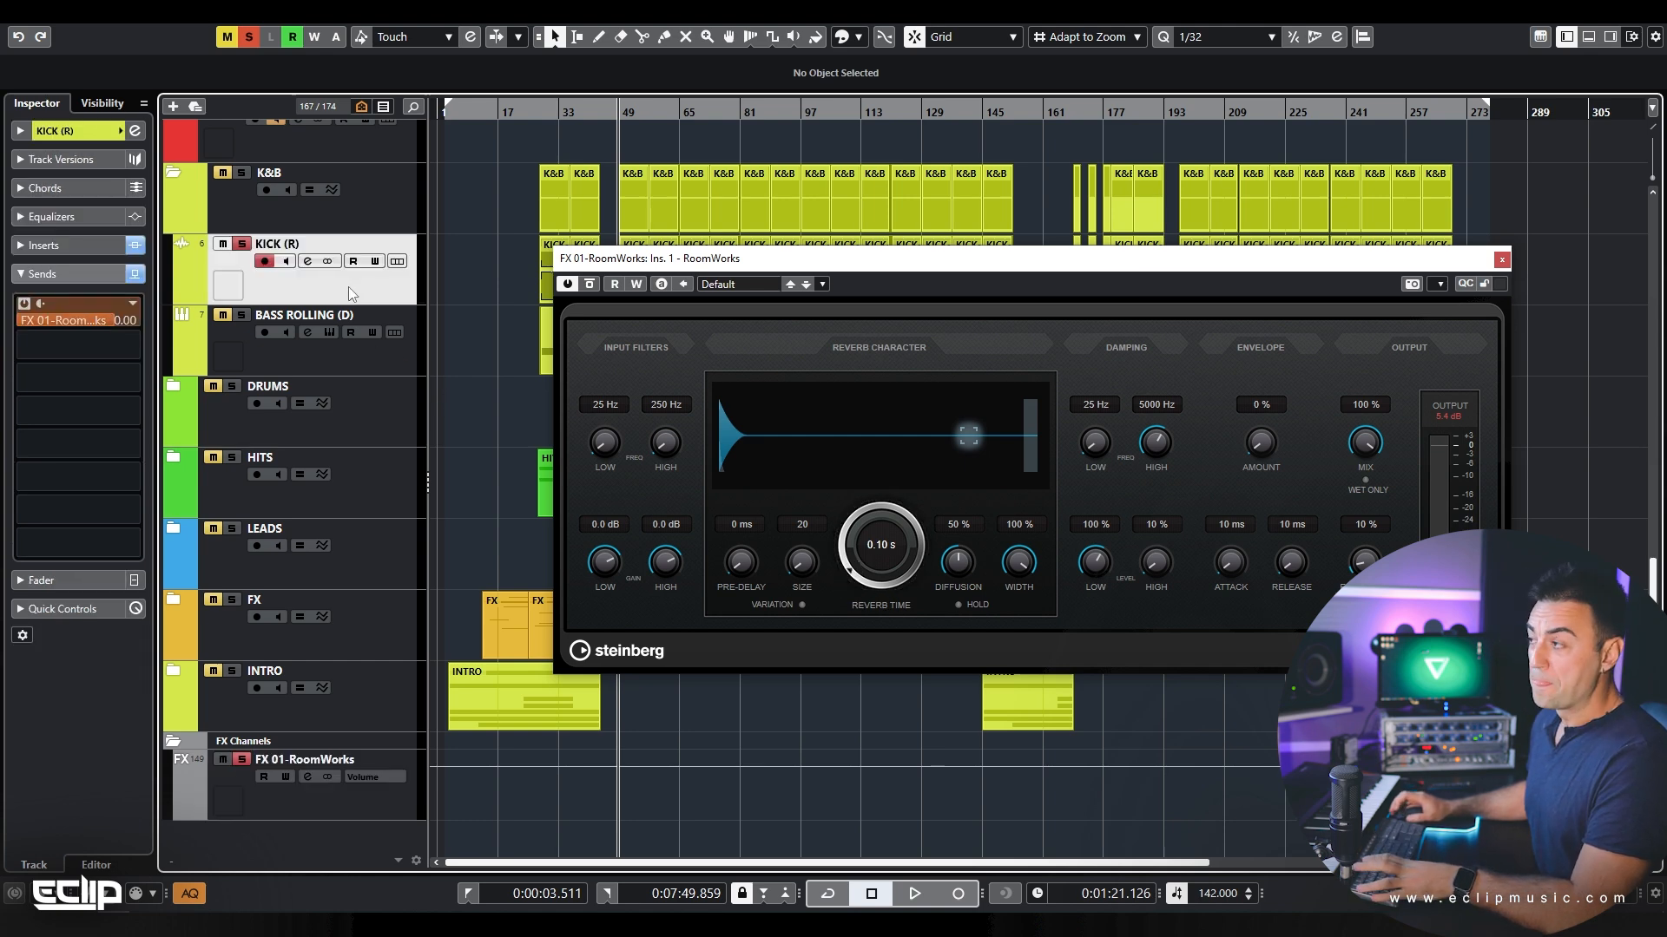
key("e")
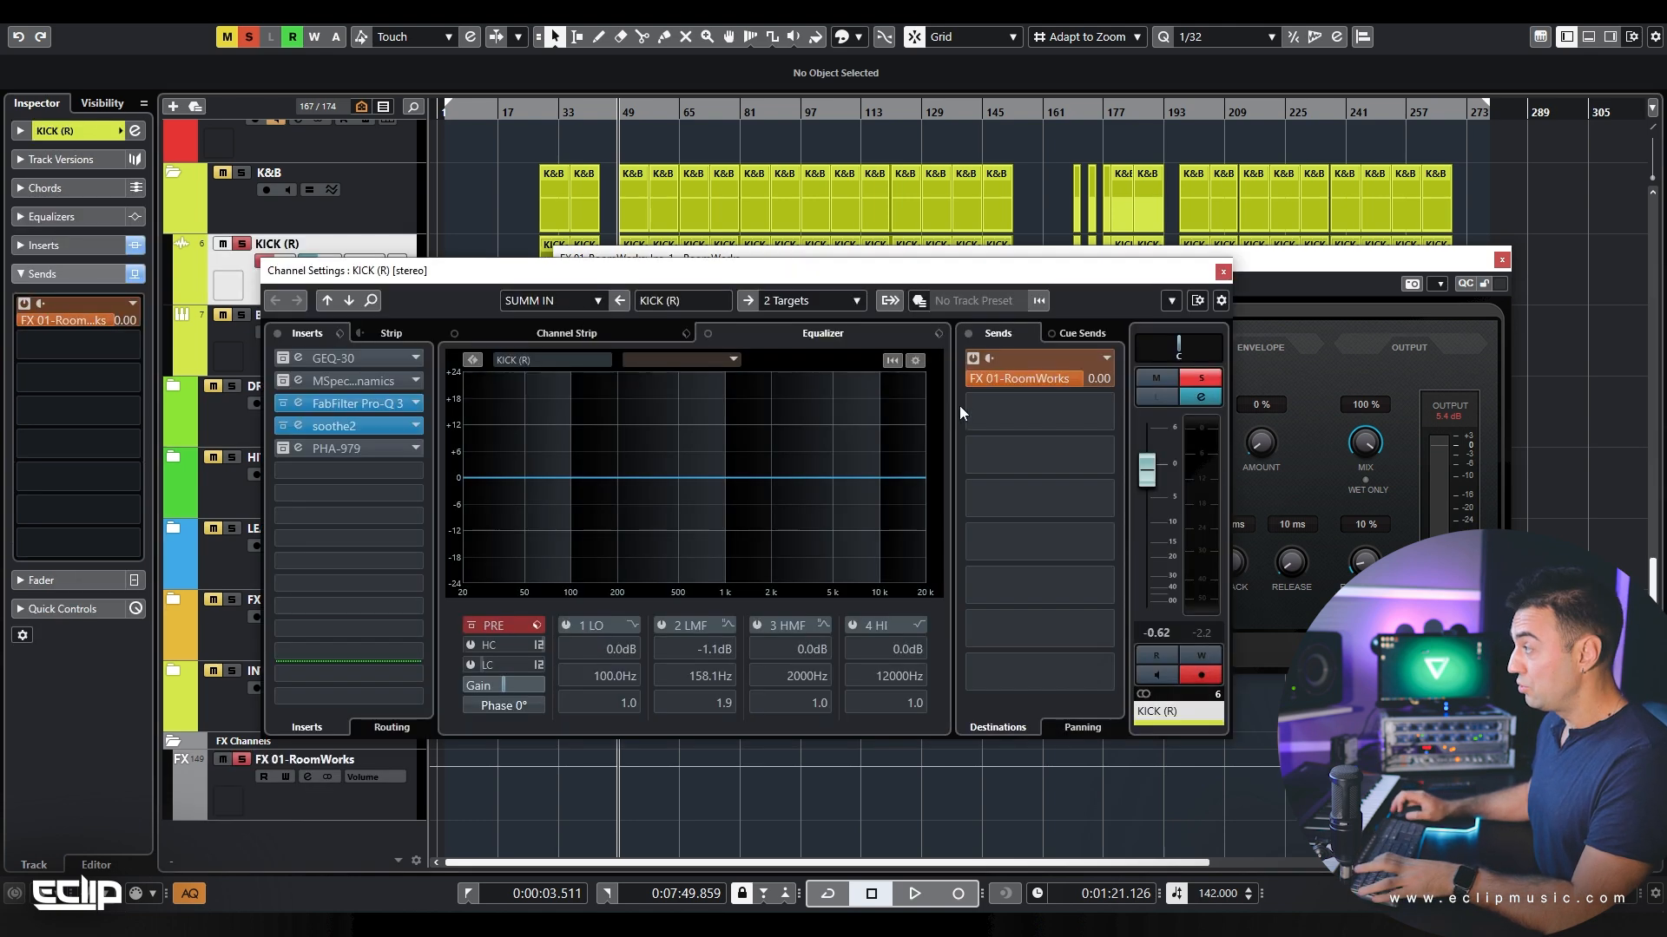
left_click(791, 300)
left_click(834, 335)
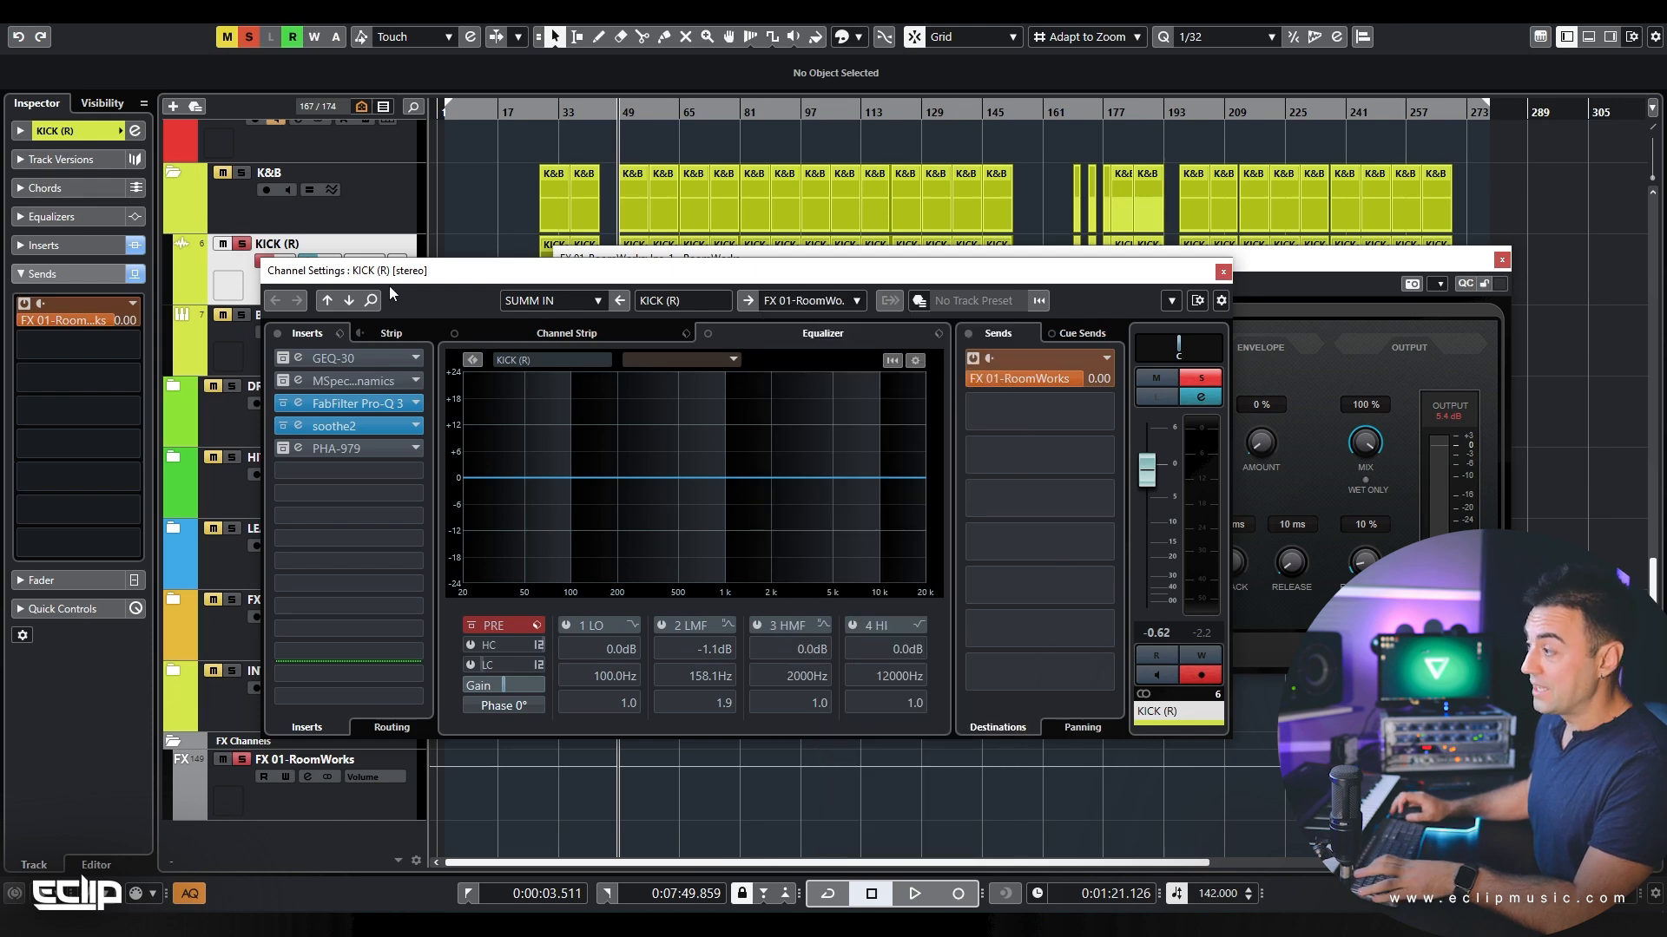
left_click(1223, 272)
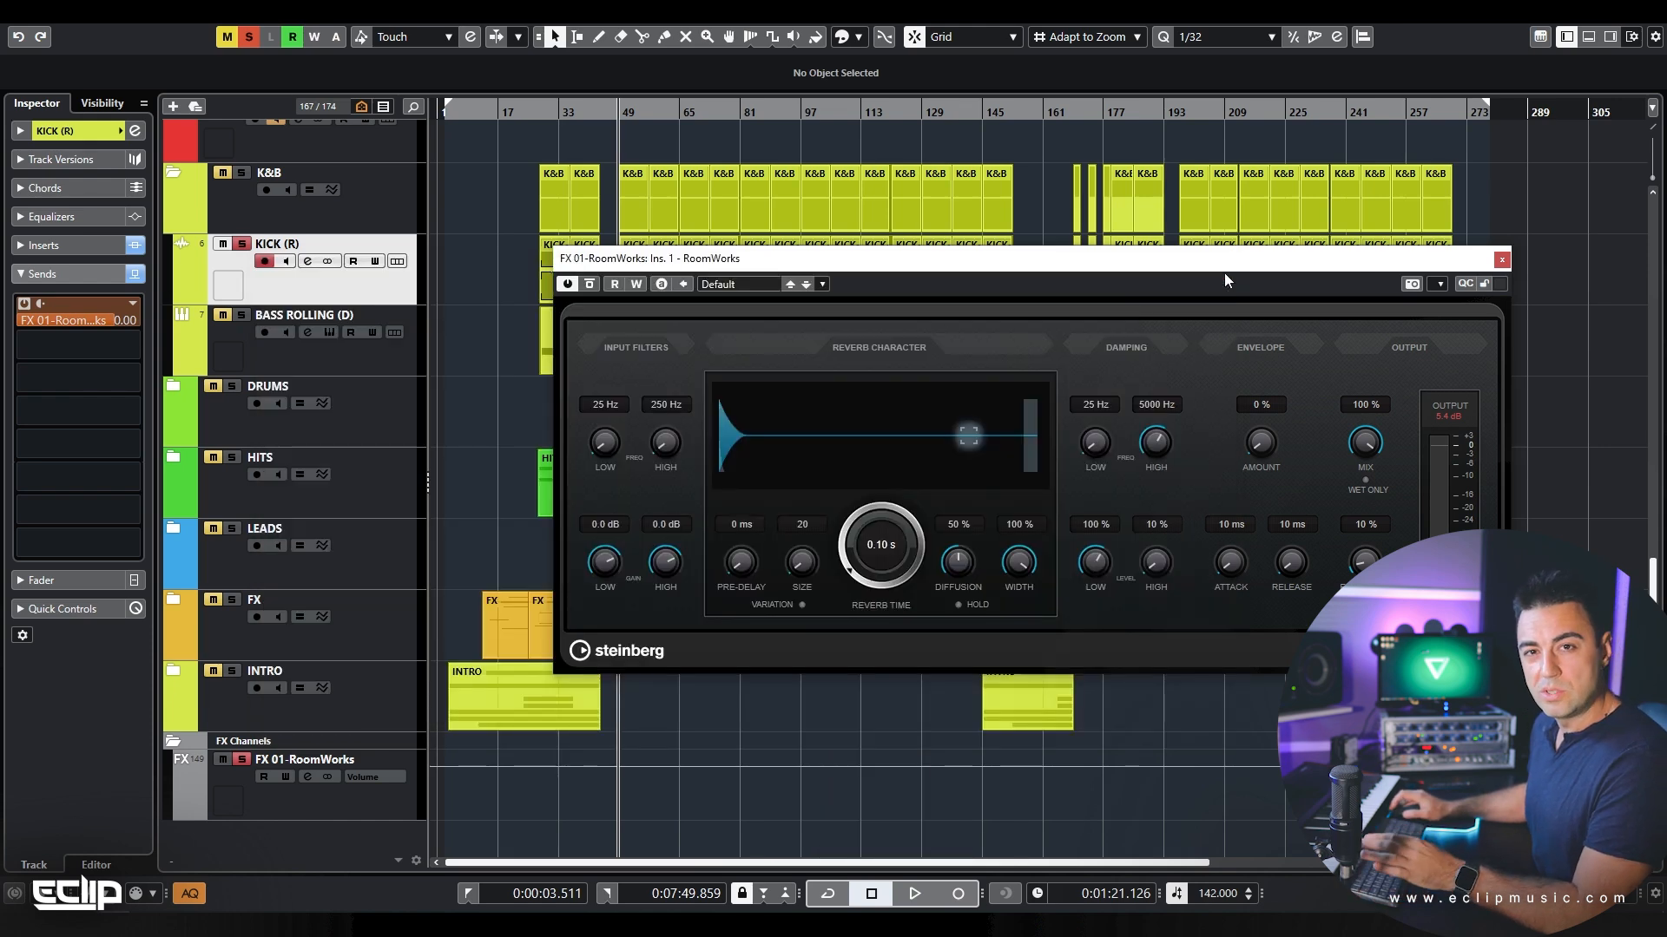
Step: Raise the RoomWorks reverb time to 0.22 s while auditioning the kick reverb
left_click(343, 793)
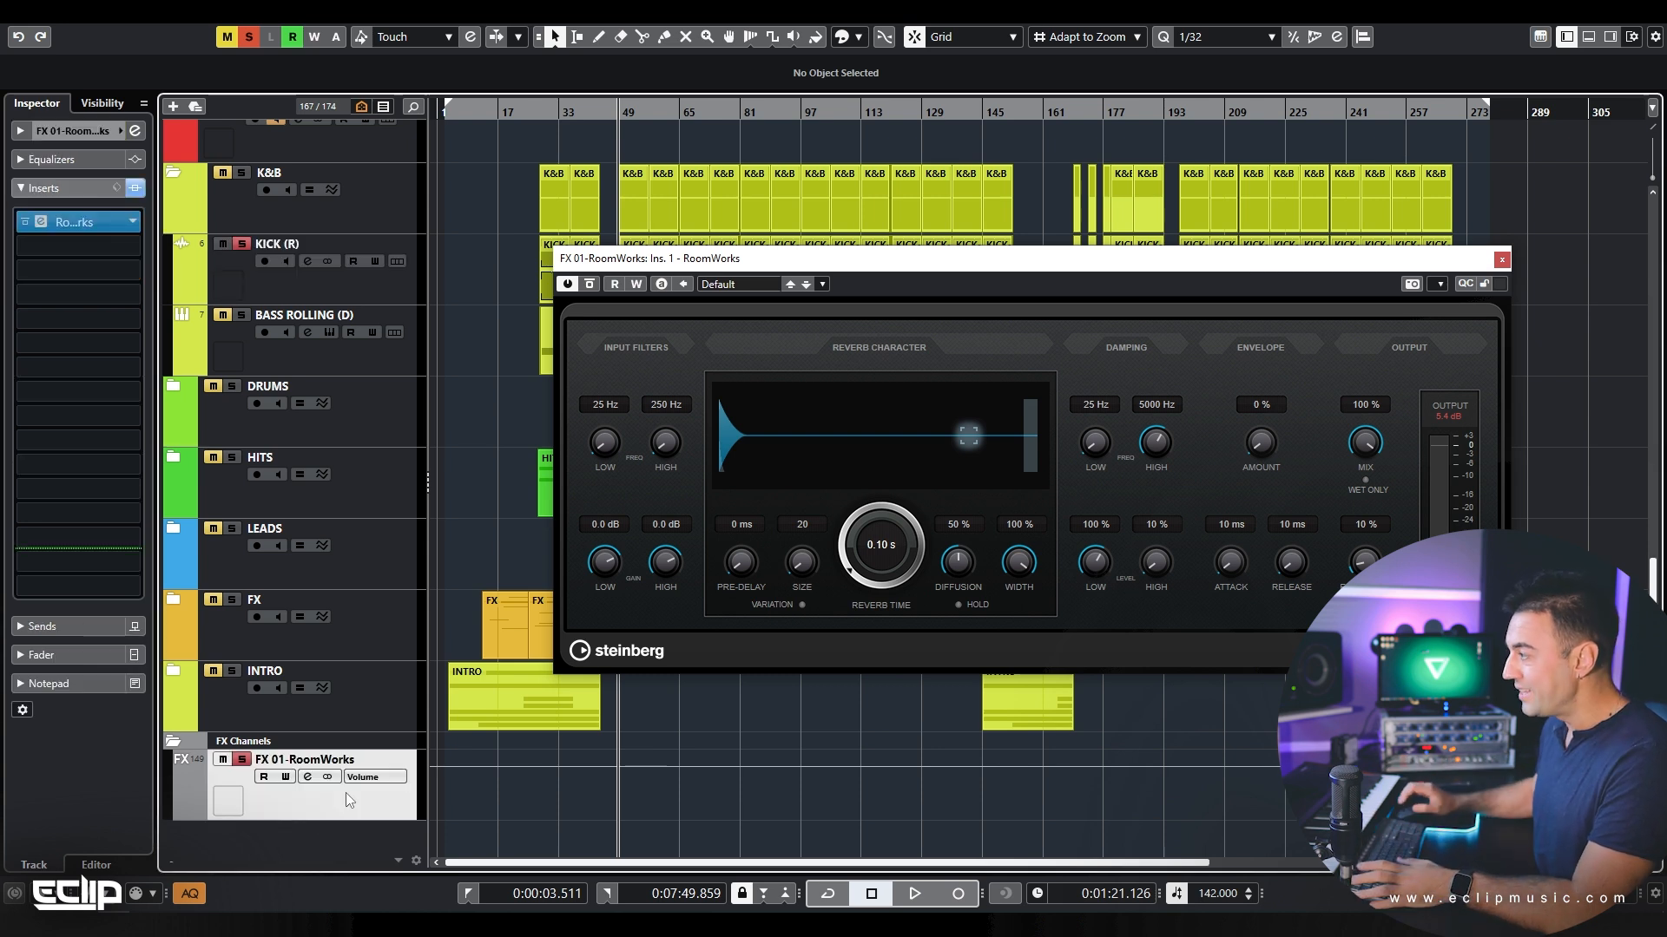
key("space")
left_click_drag(848, 570, 844, 549)
key("space")
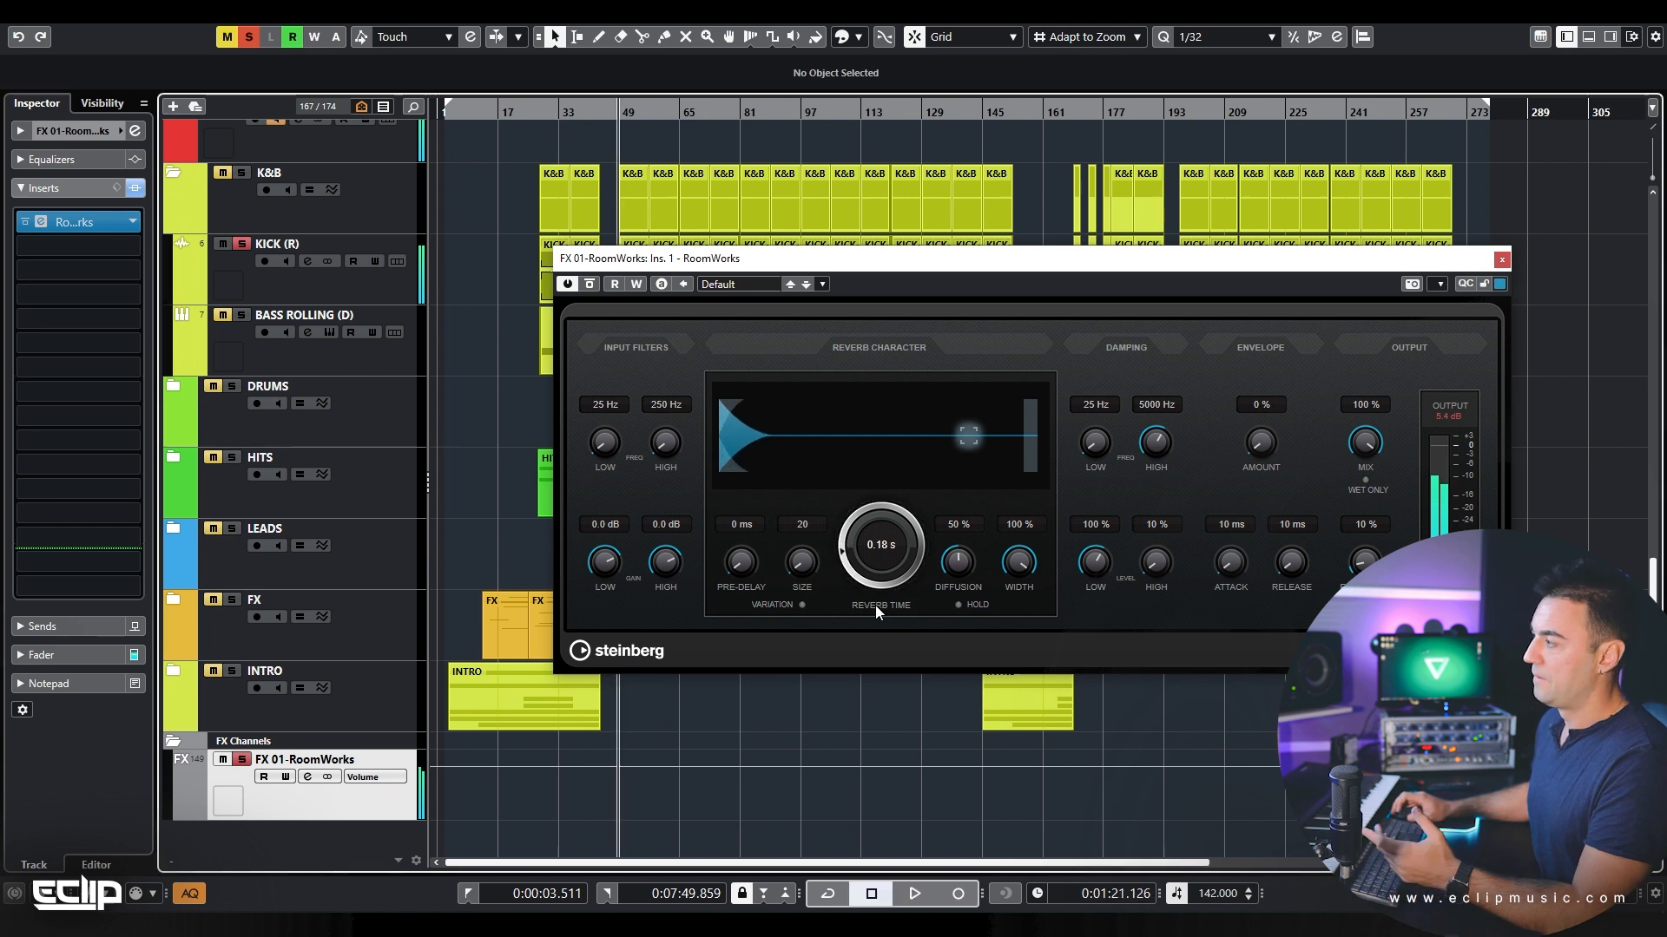
mouse_move(857, 576)
left_mouse_down()
mouse_move(843, 545)
mouse_move(844, 564)
left_mouse_up()
key("space")
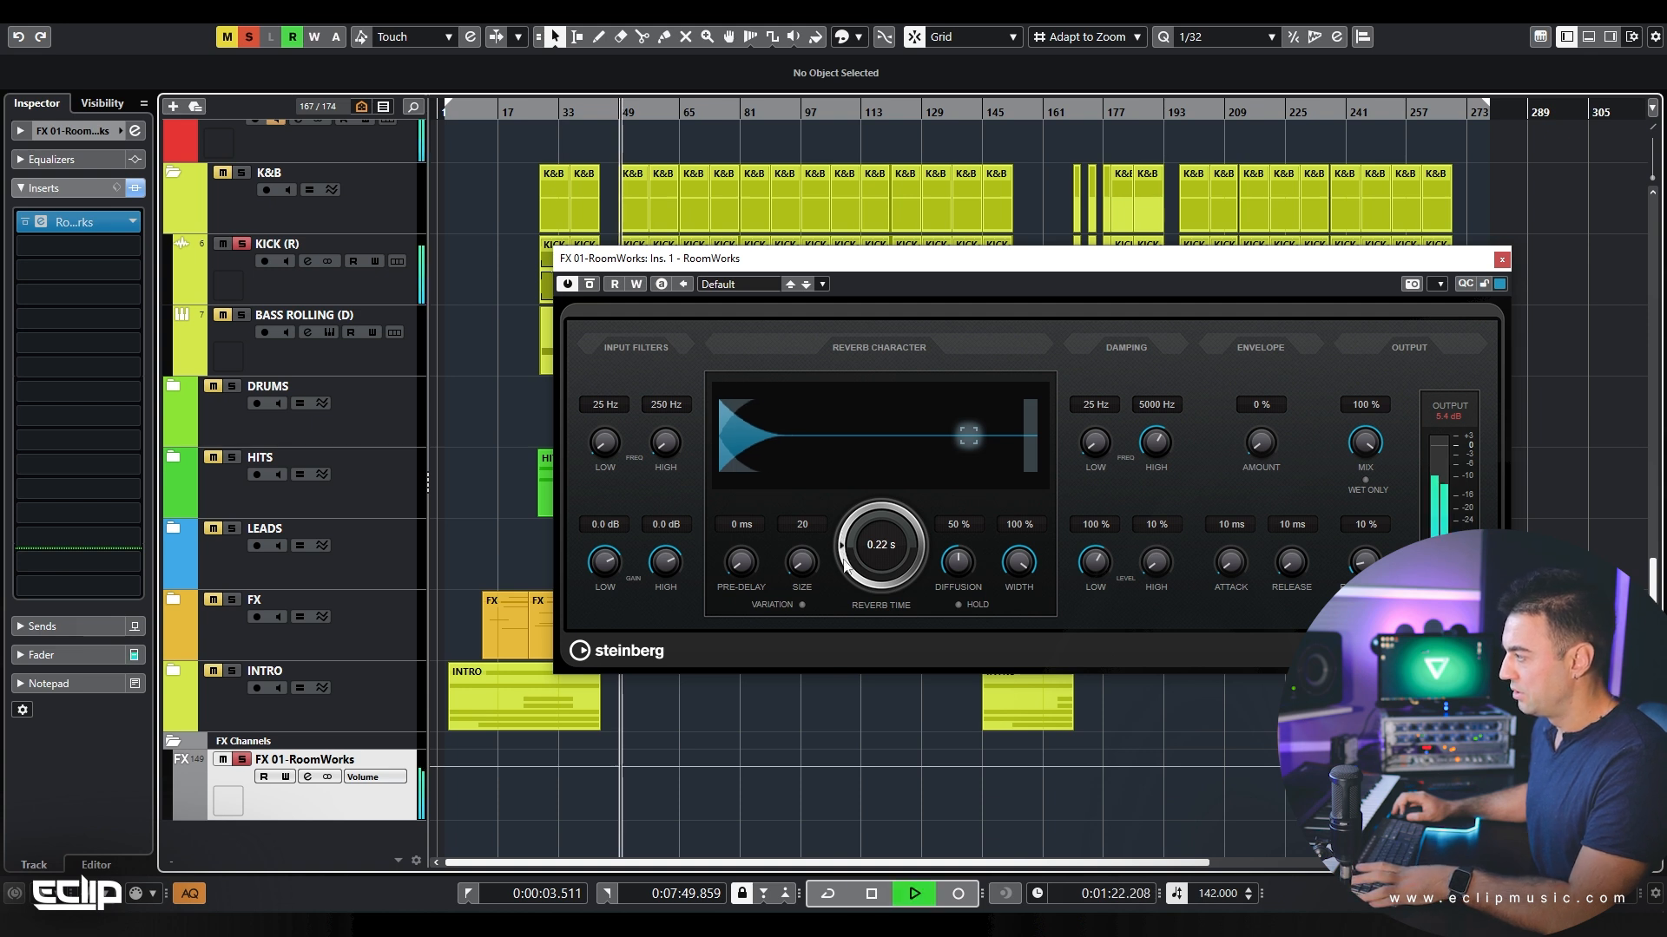
key("space")
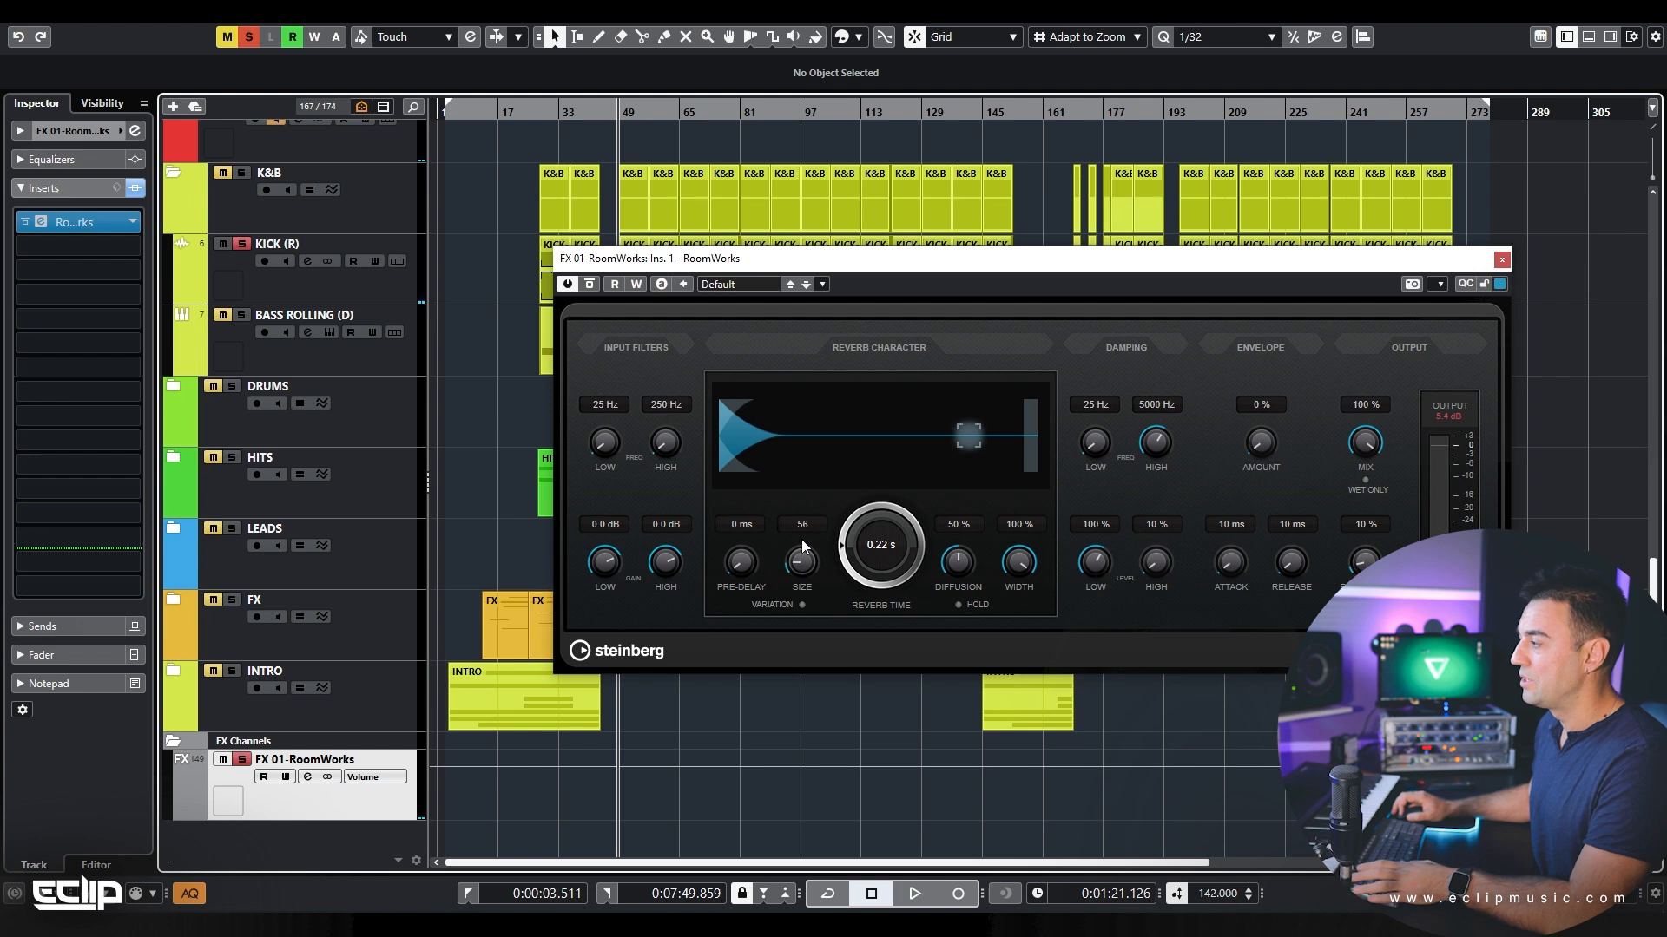
Step: Set the RoomWorks size to 65 and the reverb time to 0.25 s during playback
key("space")
scroll(812, 559, "up", 4)
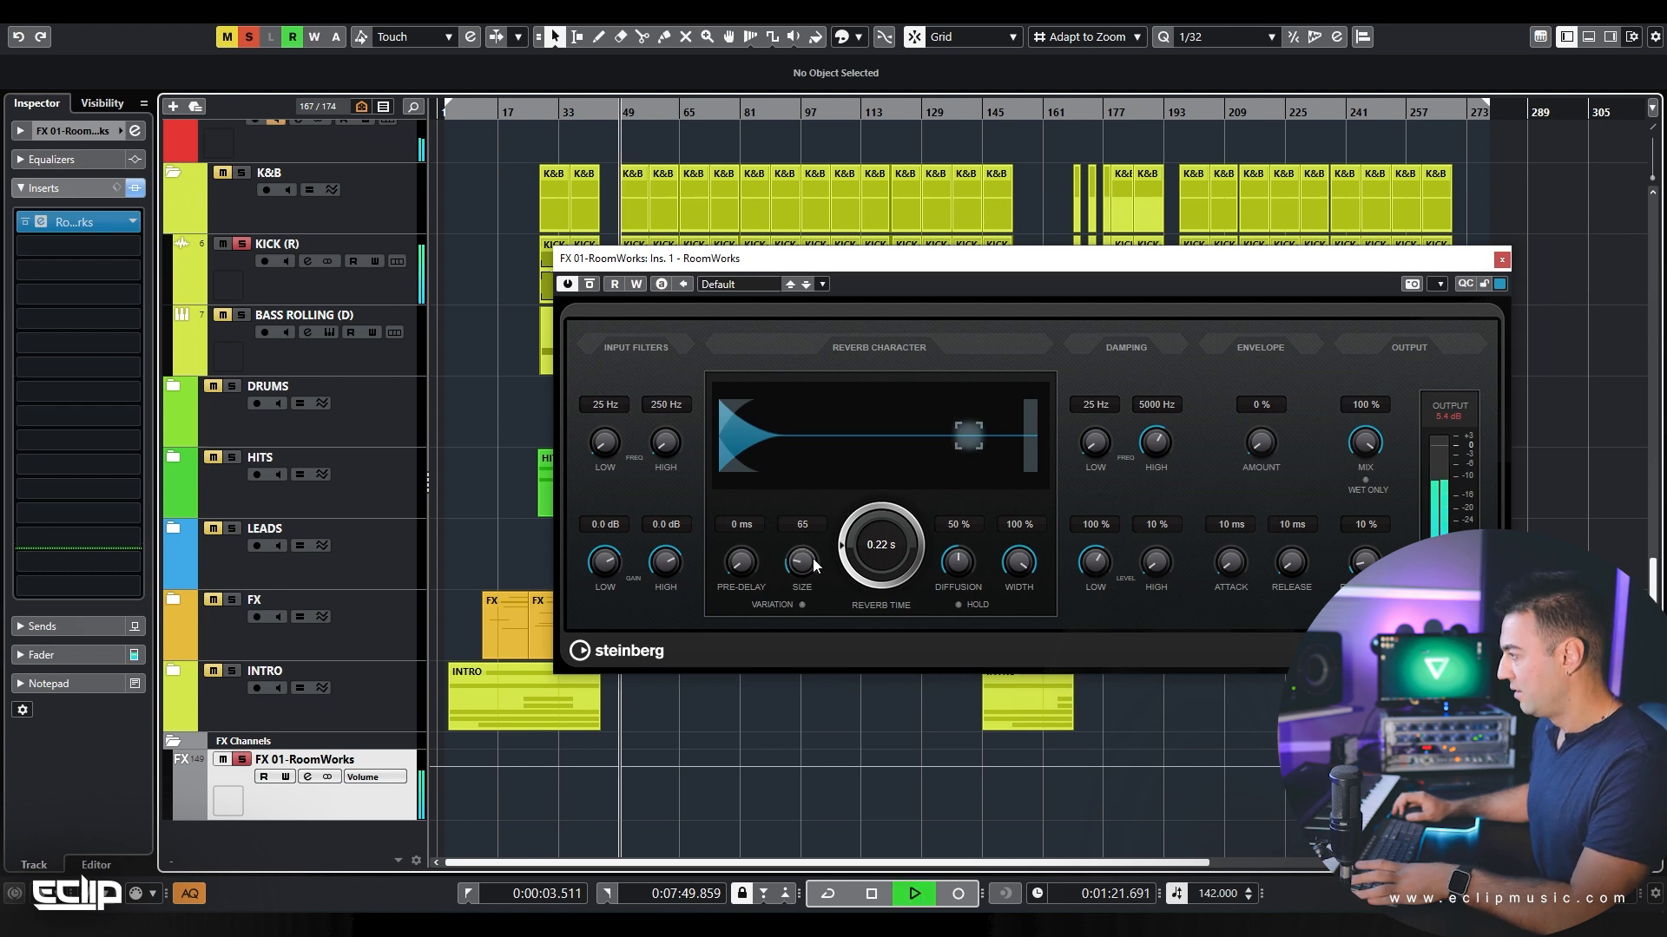
scroll(815, 560, "down", 2)
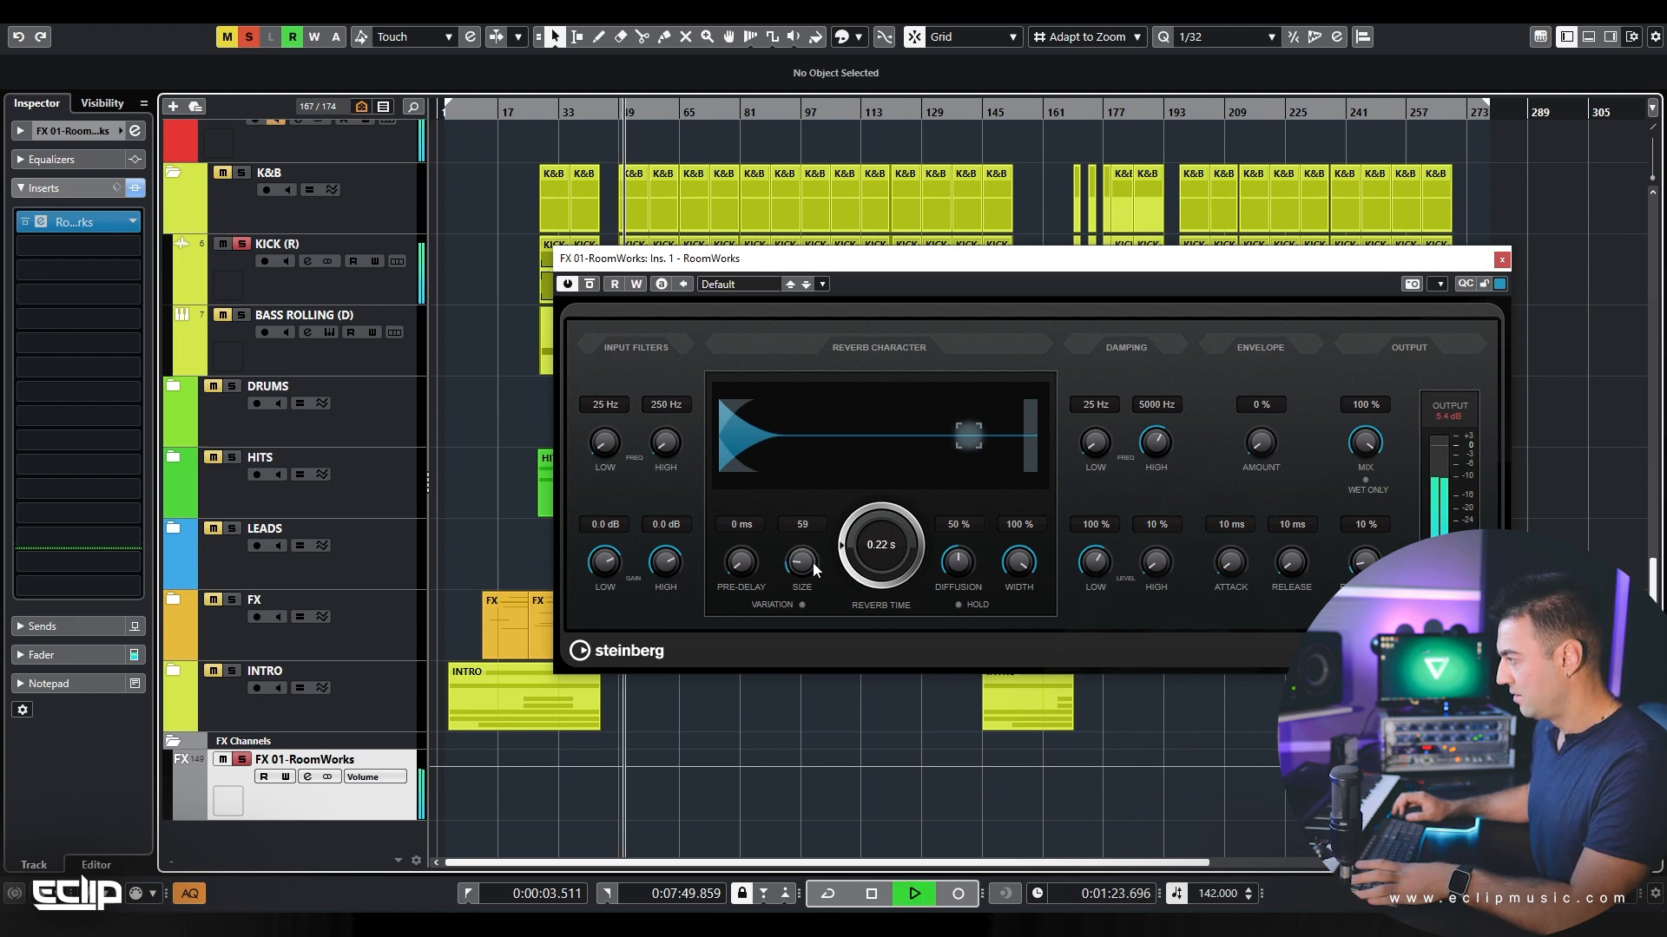
scroll(842, 552, "up", 3)
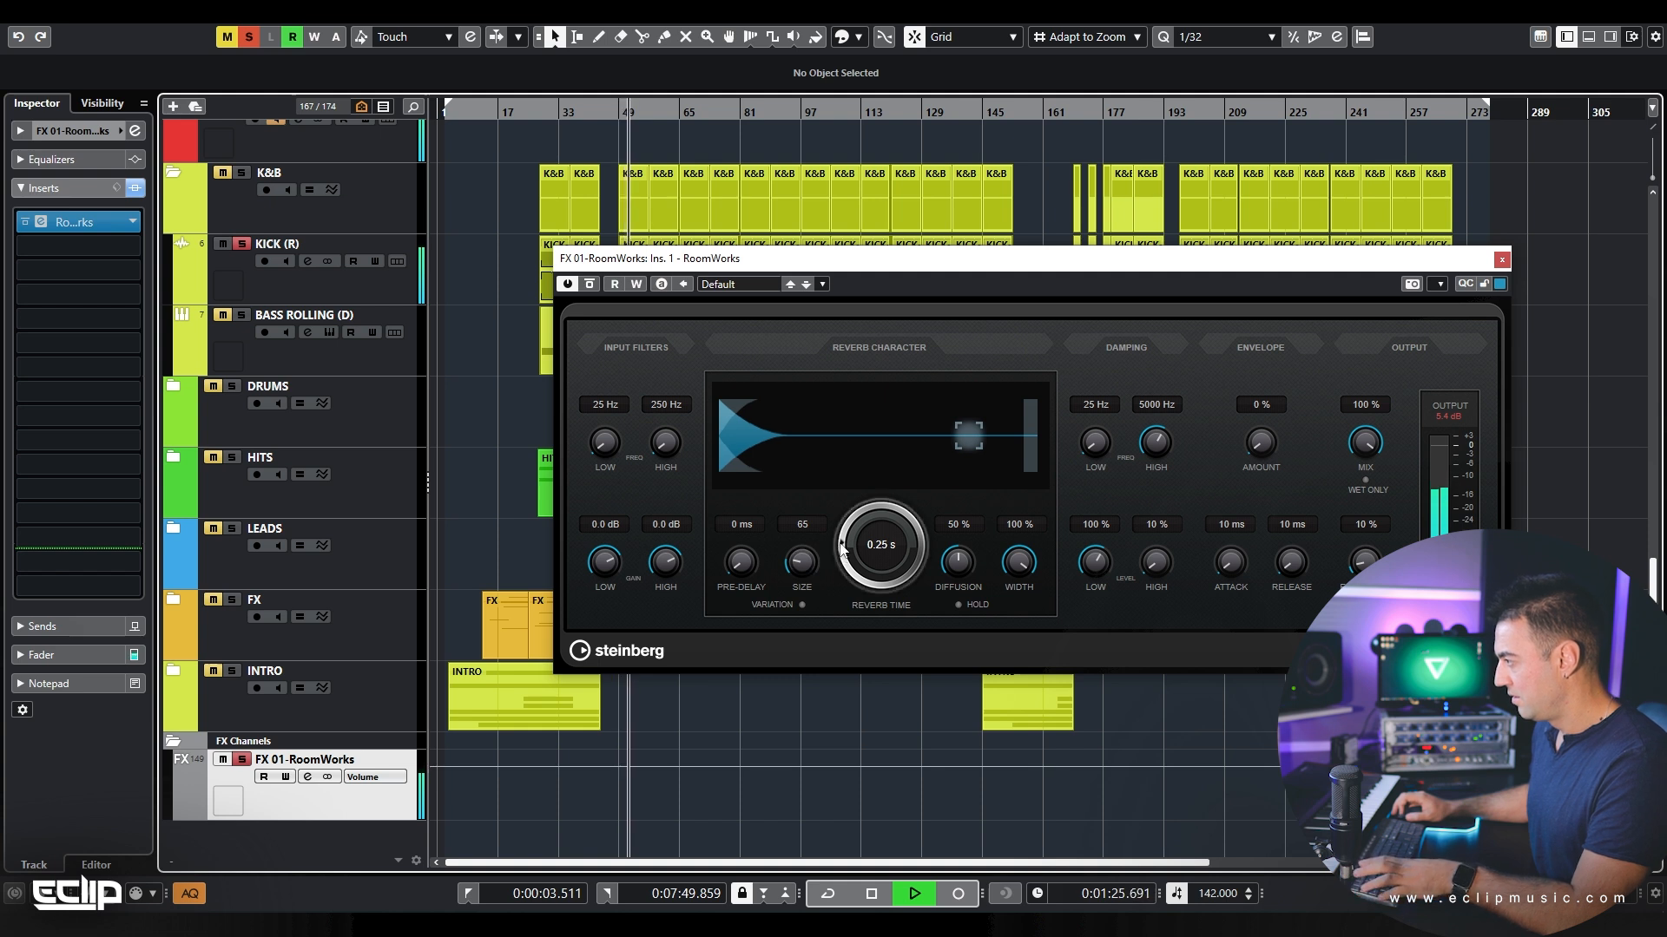
key("space")
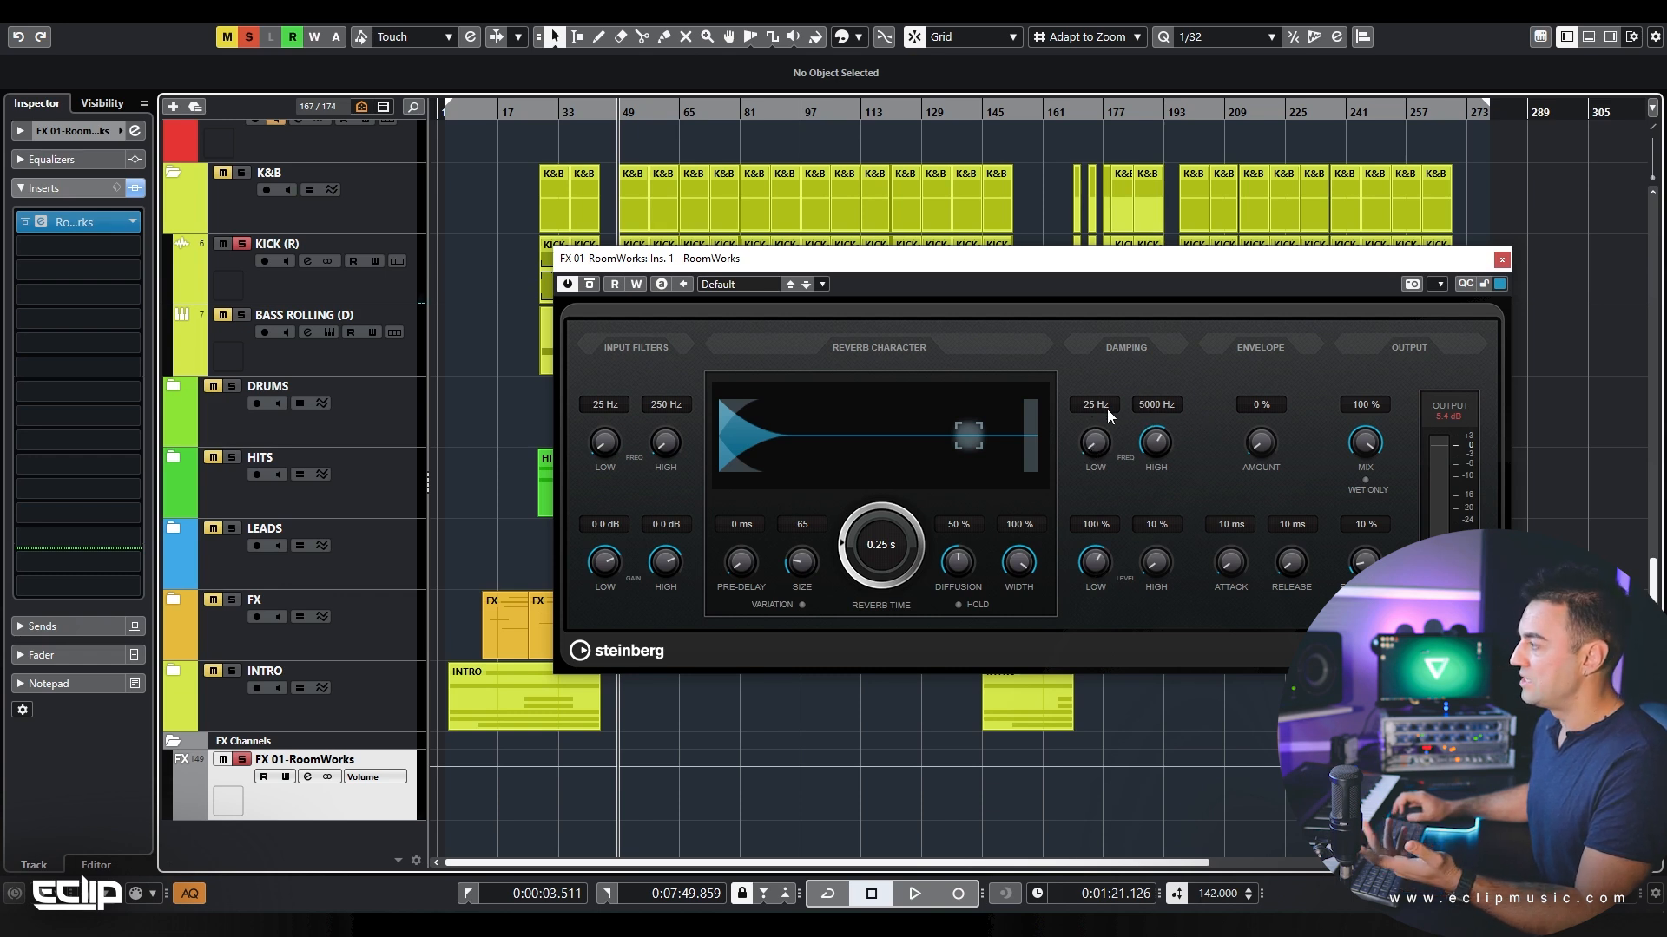
Step: Set the low damping frequency in RoomWorks to 194 Hz
left_click_drag(1107, 372, 1118, 358)
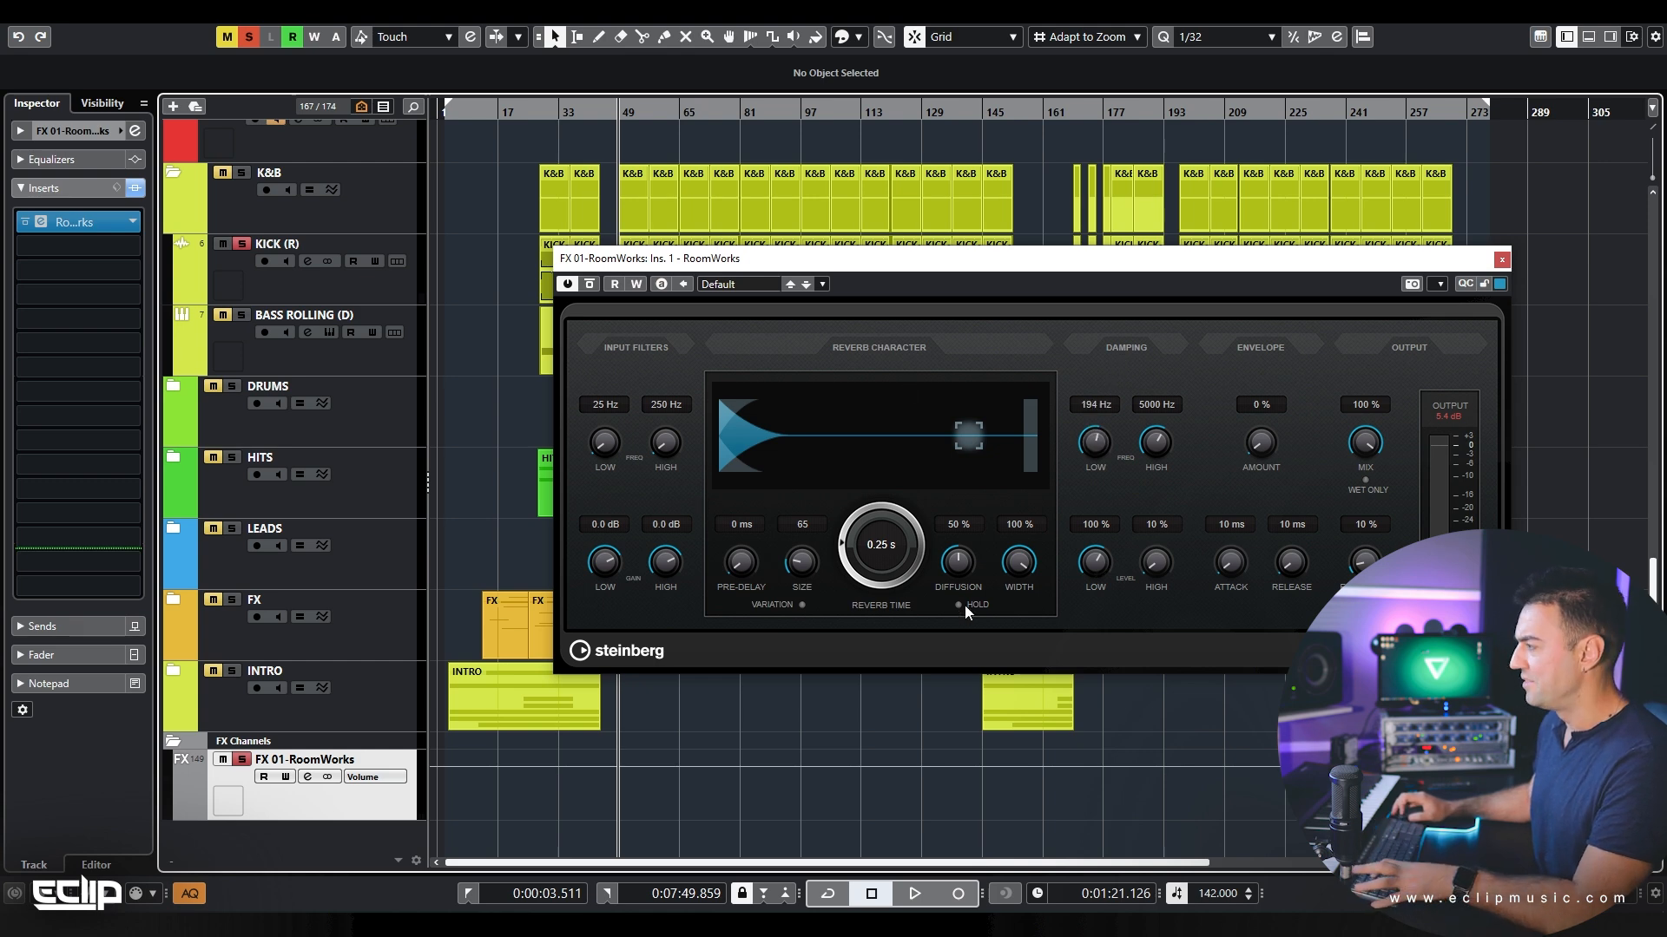
Step: Set the RoomWorks diffusion to 100% and audition the kick reverb before and after the change
left_click(307, 777)
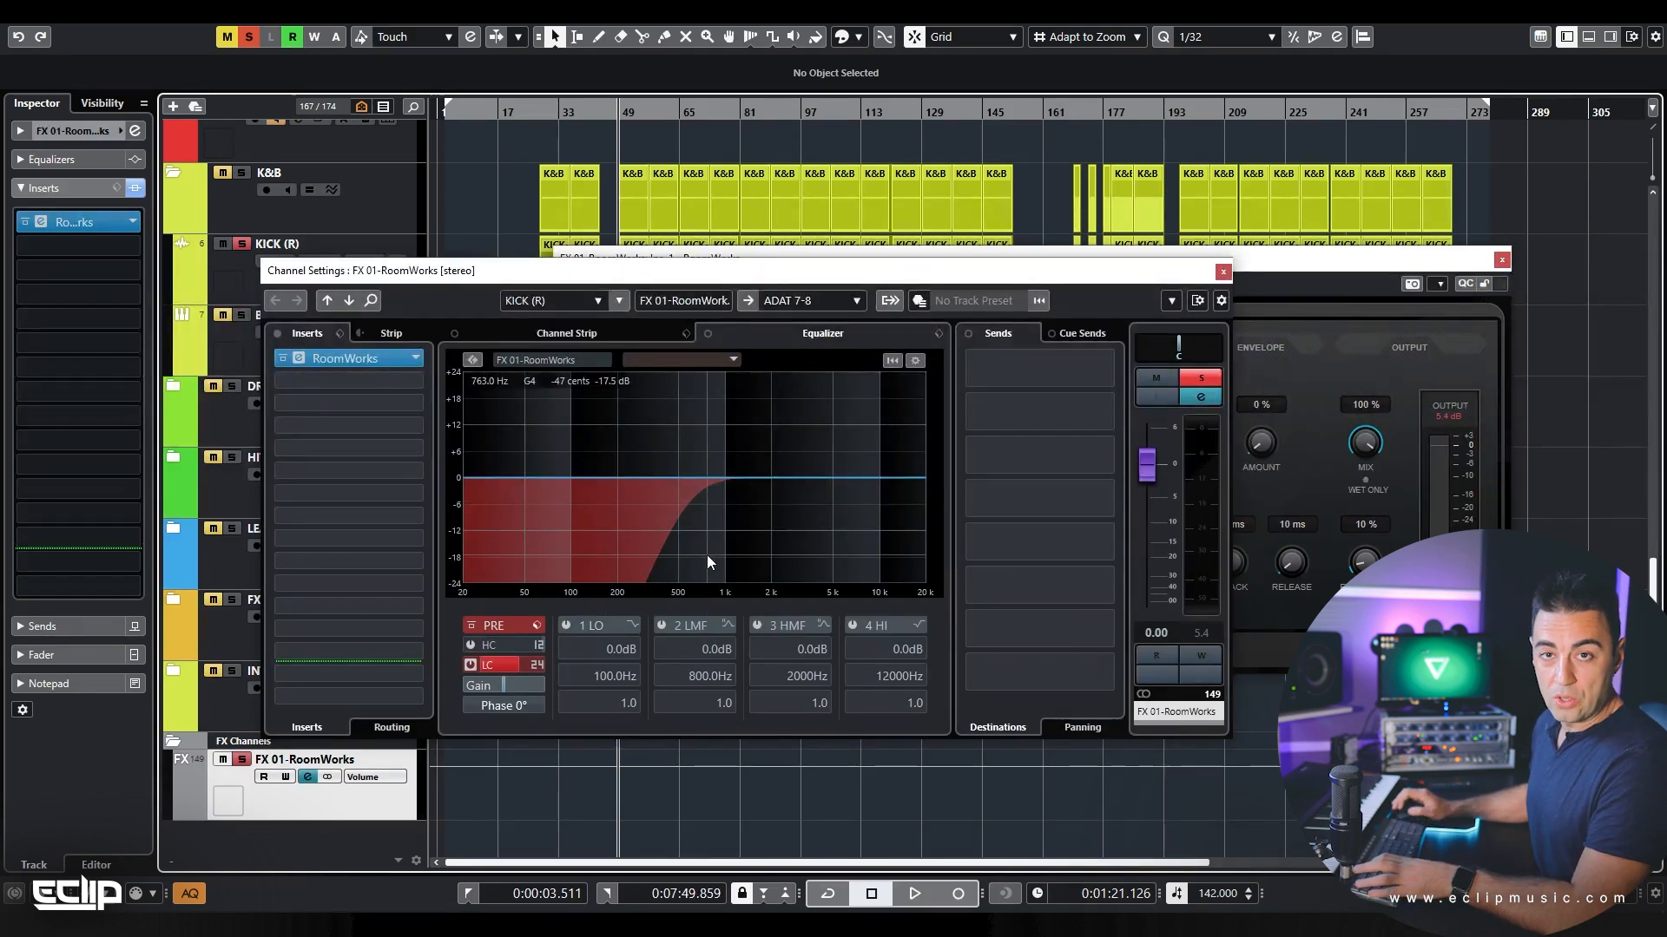
key("Escape")
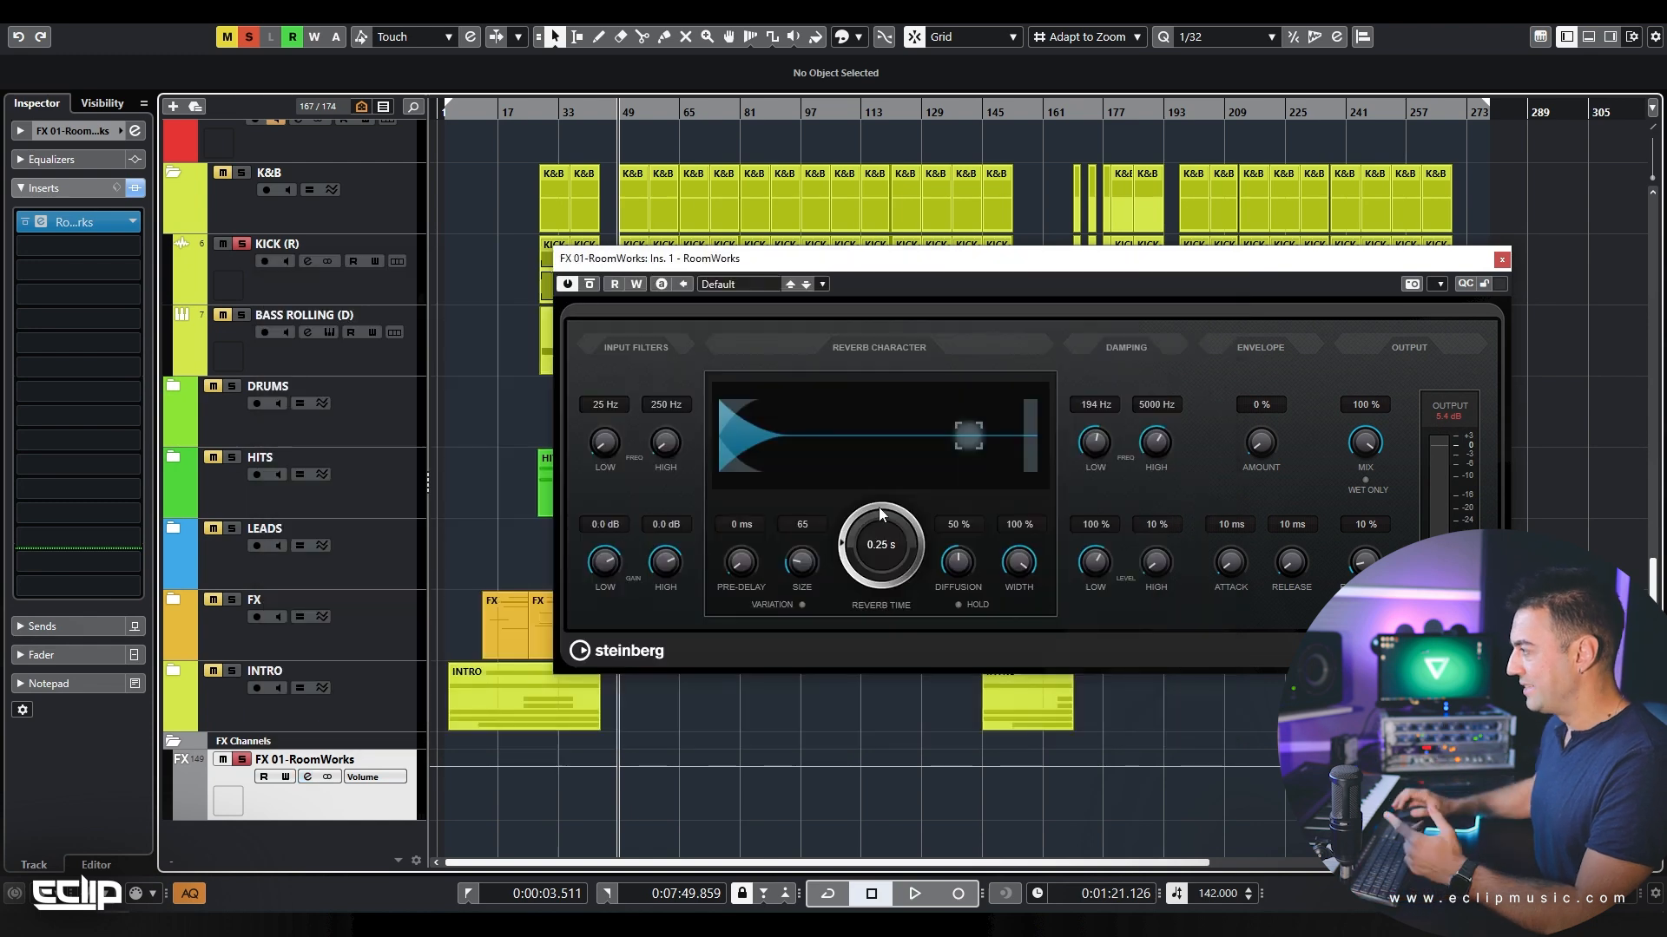
key("space")
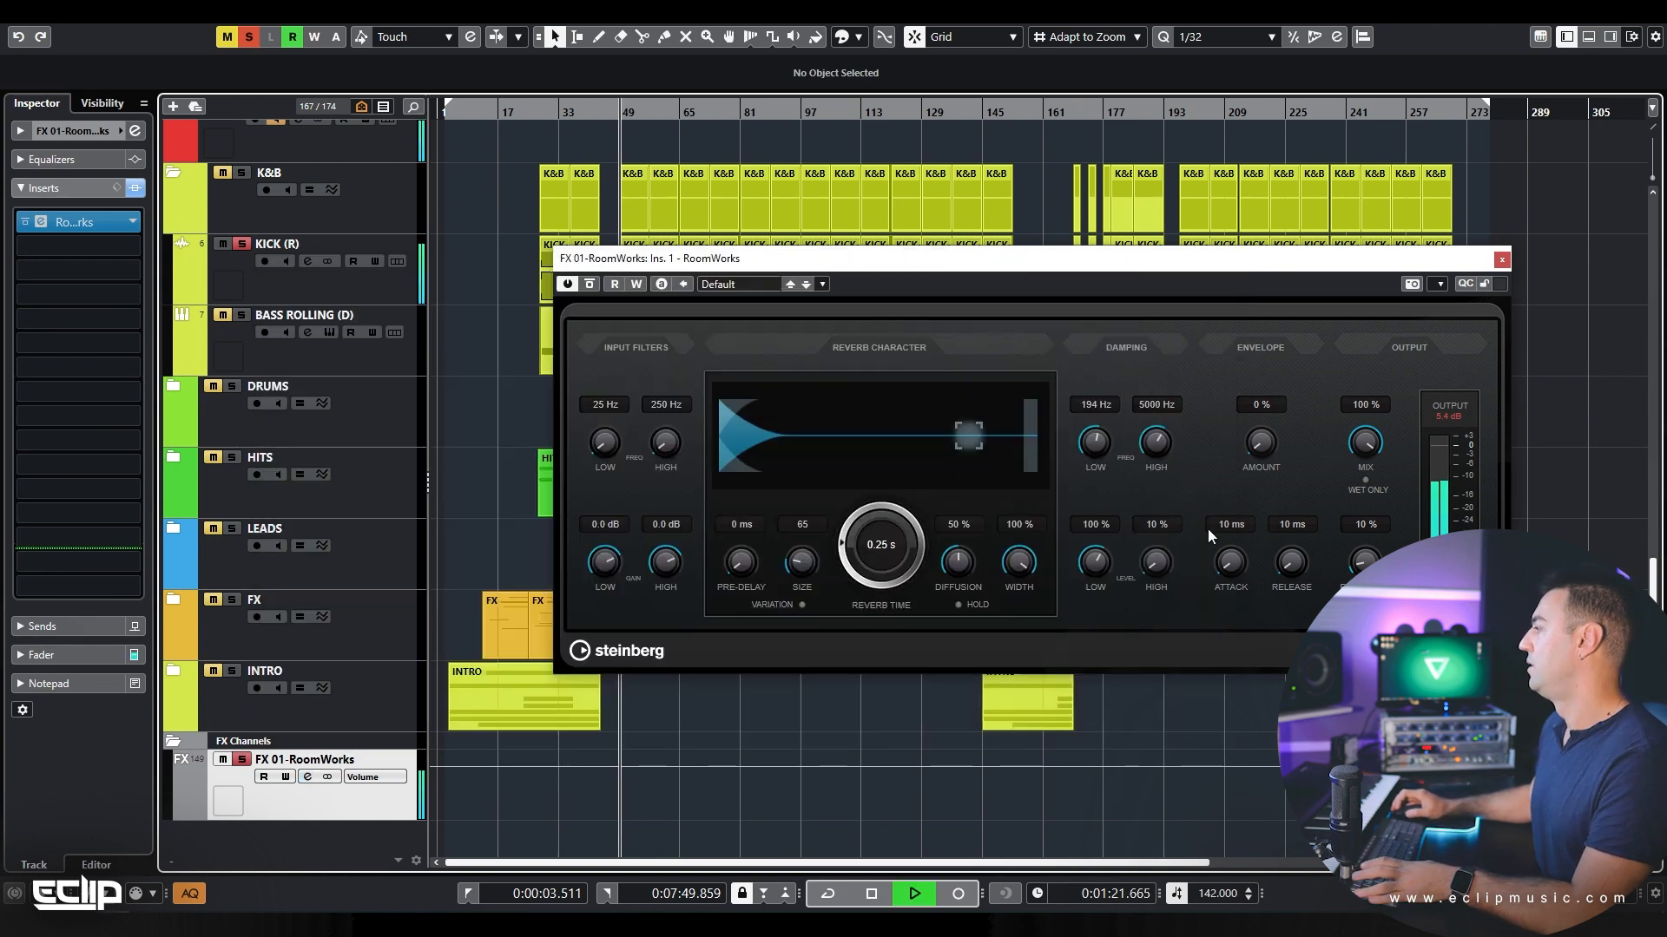
key("space")
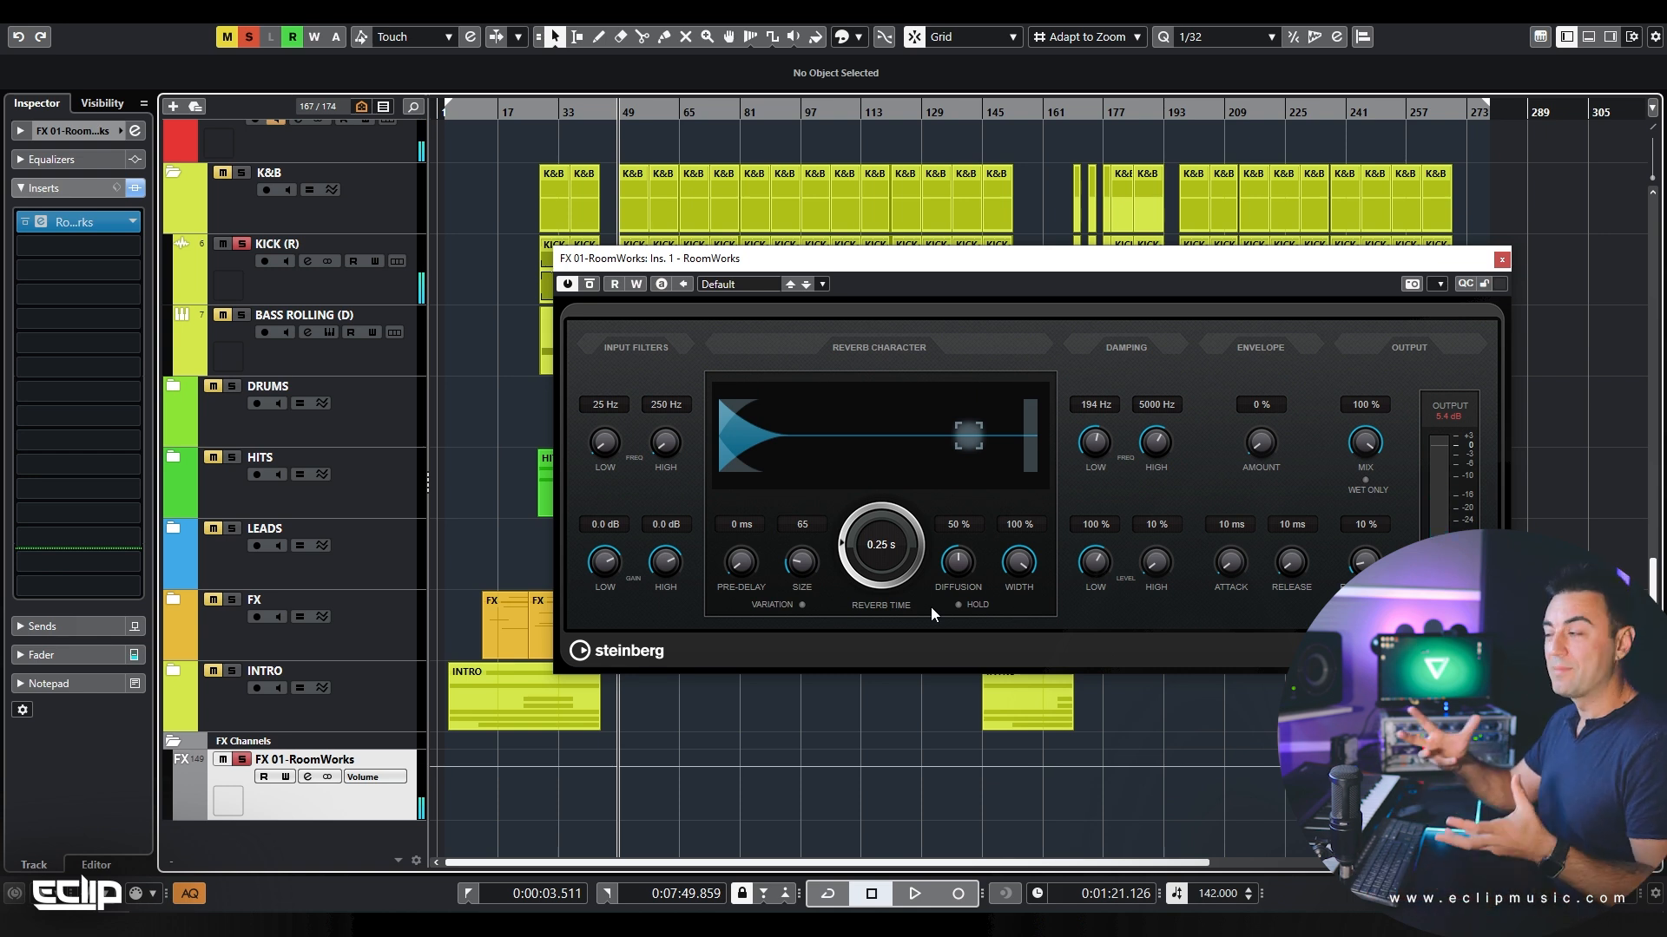
left_click_drag(958, 561, 962, 424)
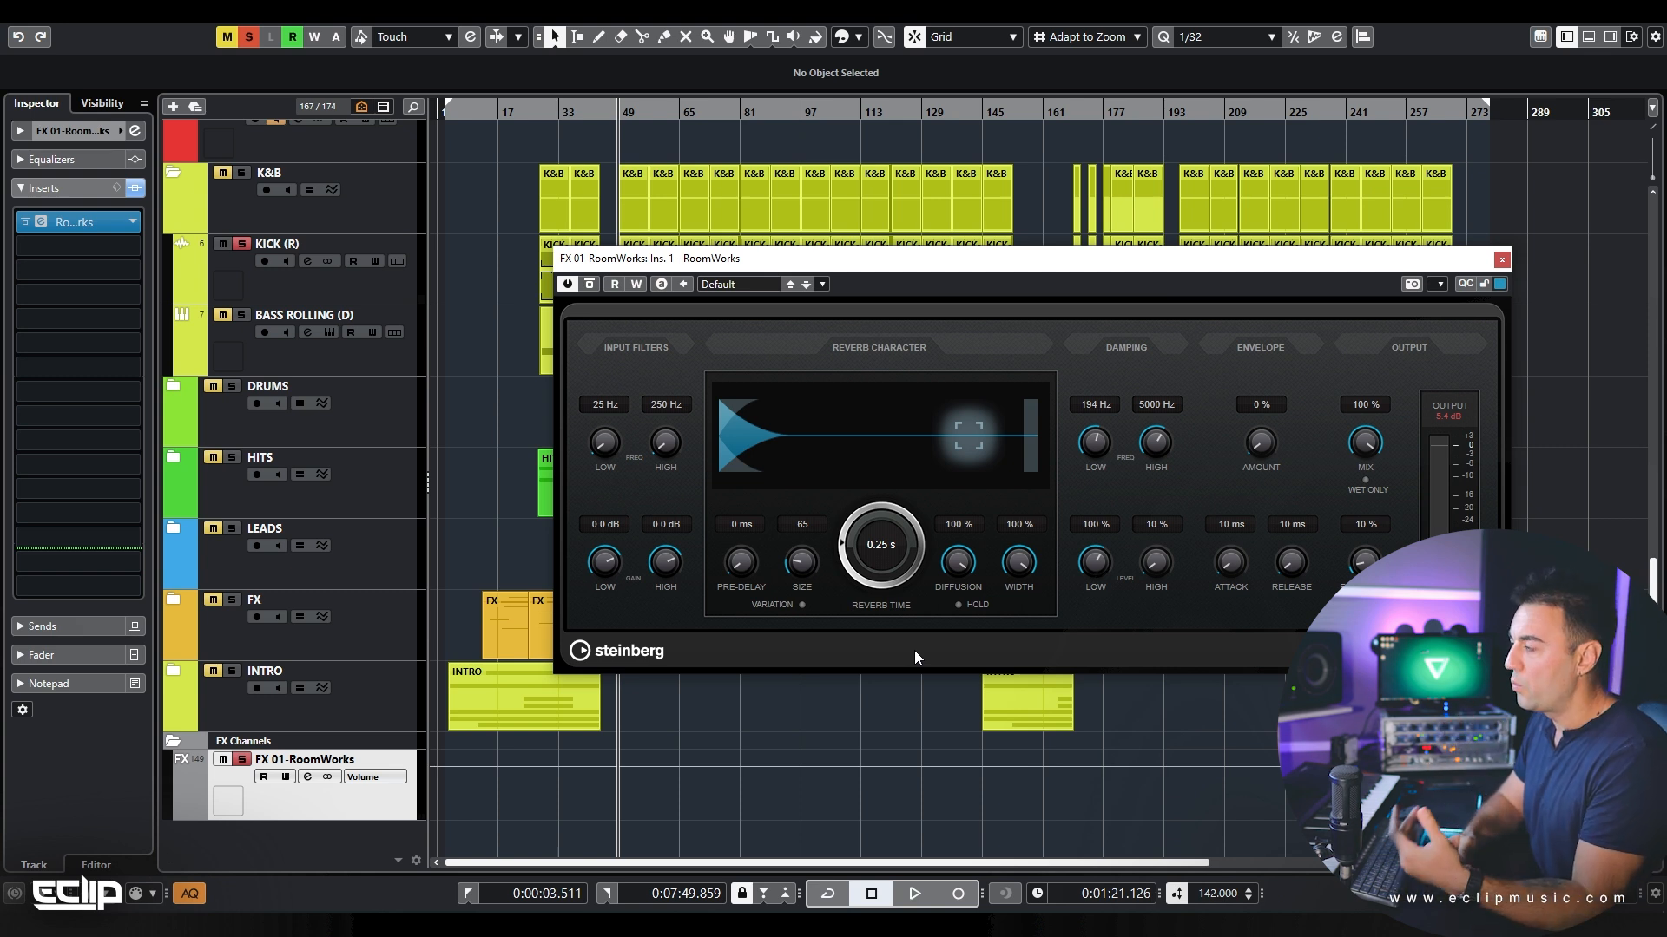
key("space")
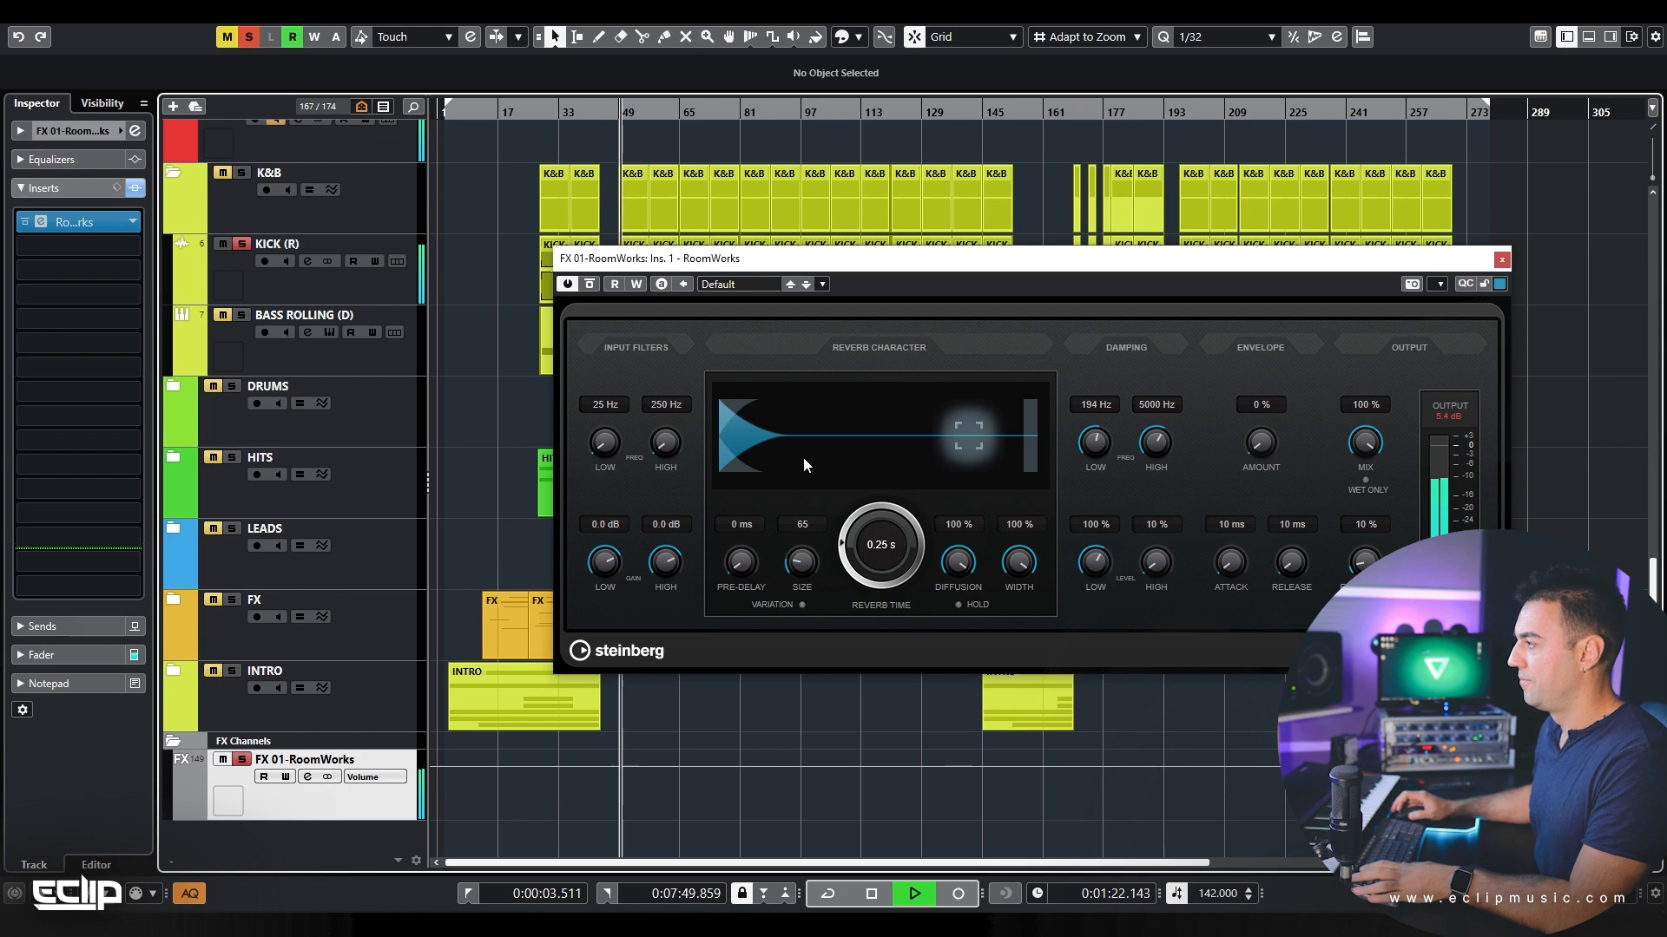
key("space")
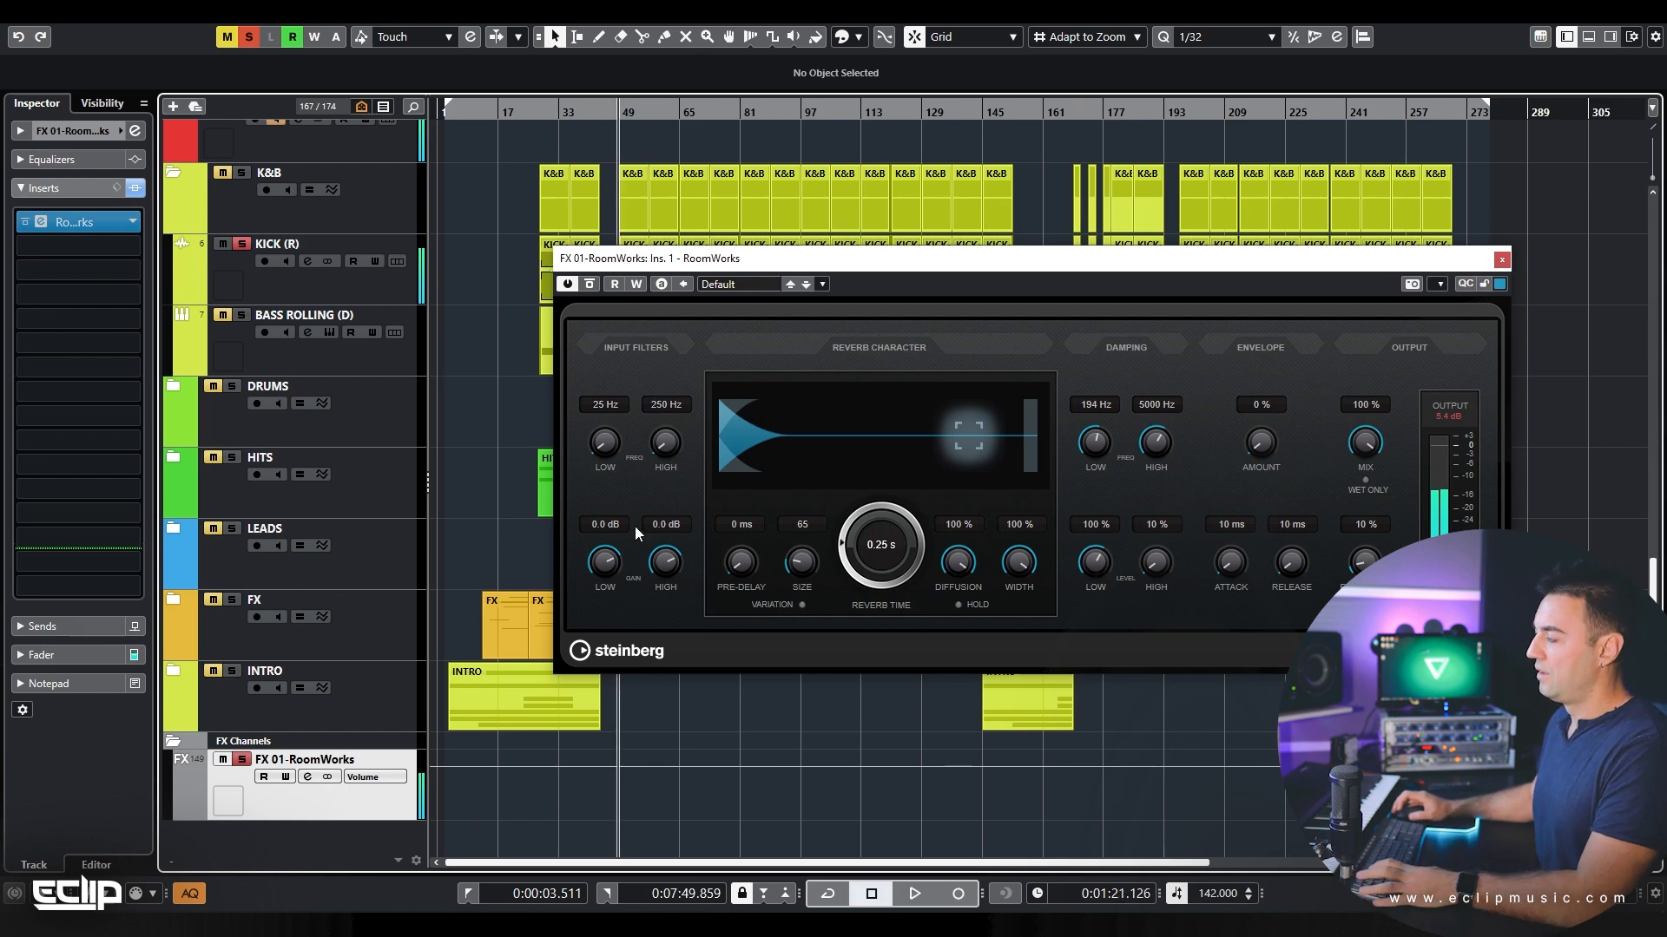
Step: Add a wide cut on EQ band 3 of FX 01-RoomWorks at 793.5 Hz, -8.7 dB, with a Q of 0.6, during playback
key("e")
left_click_drag(808, 531, 729, 540)
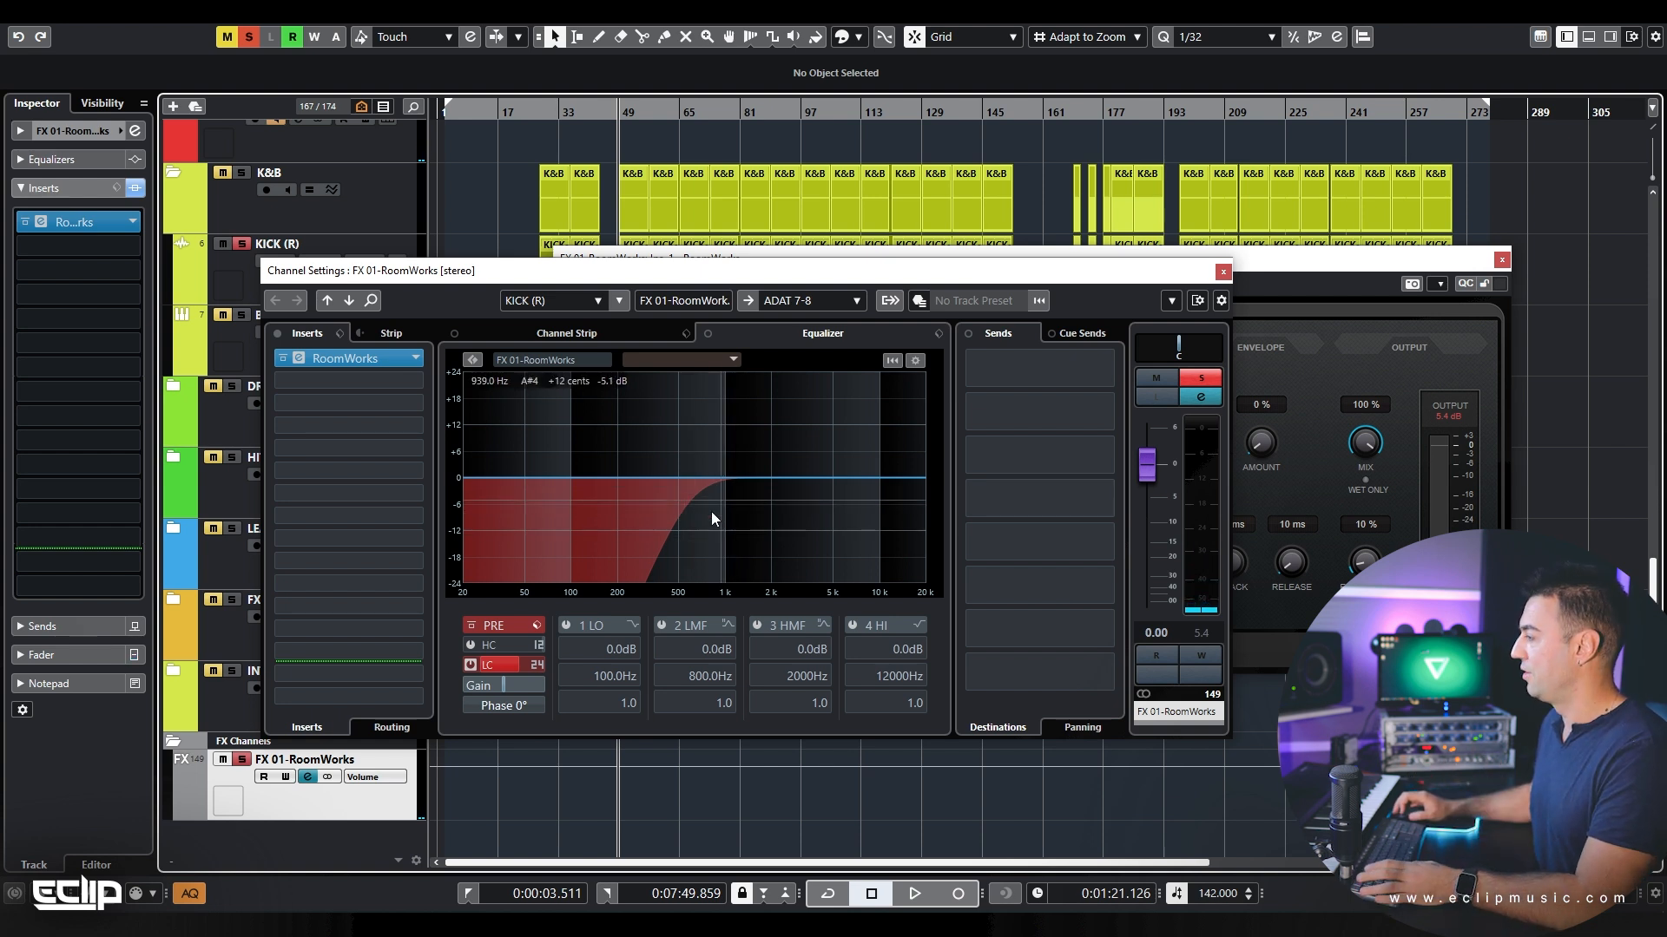
key("space")
left_click_drag(699, 482, 710, 517)
scroll(710, 517, "down", 4)
key("space")
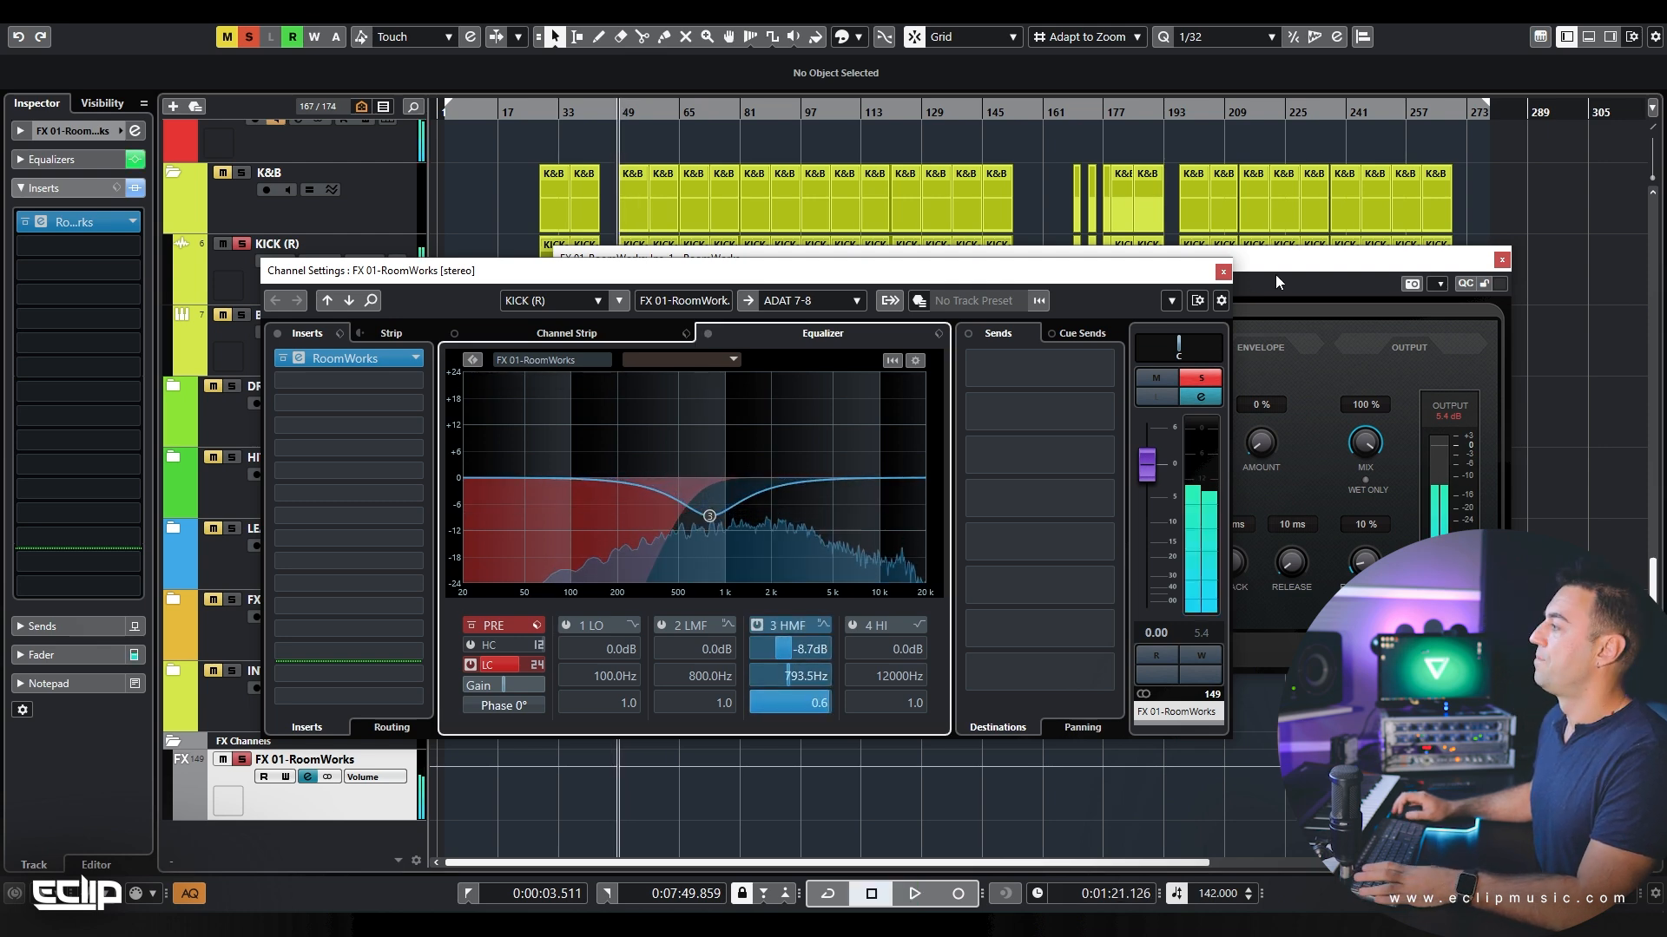
Step: Route the KICK (R) output to a group bus instead of No Bus so the dry kick plays alongside the reverb
left_click(1223, 272)
left_click(337, 296)
key("e")
left_click(809, 300)
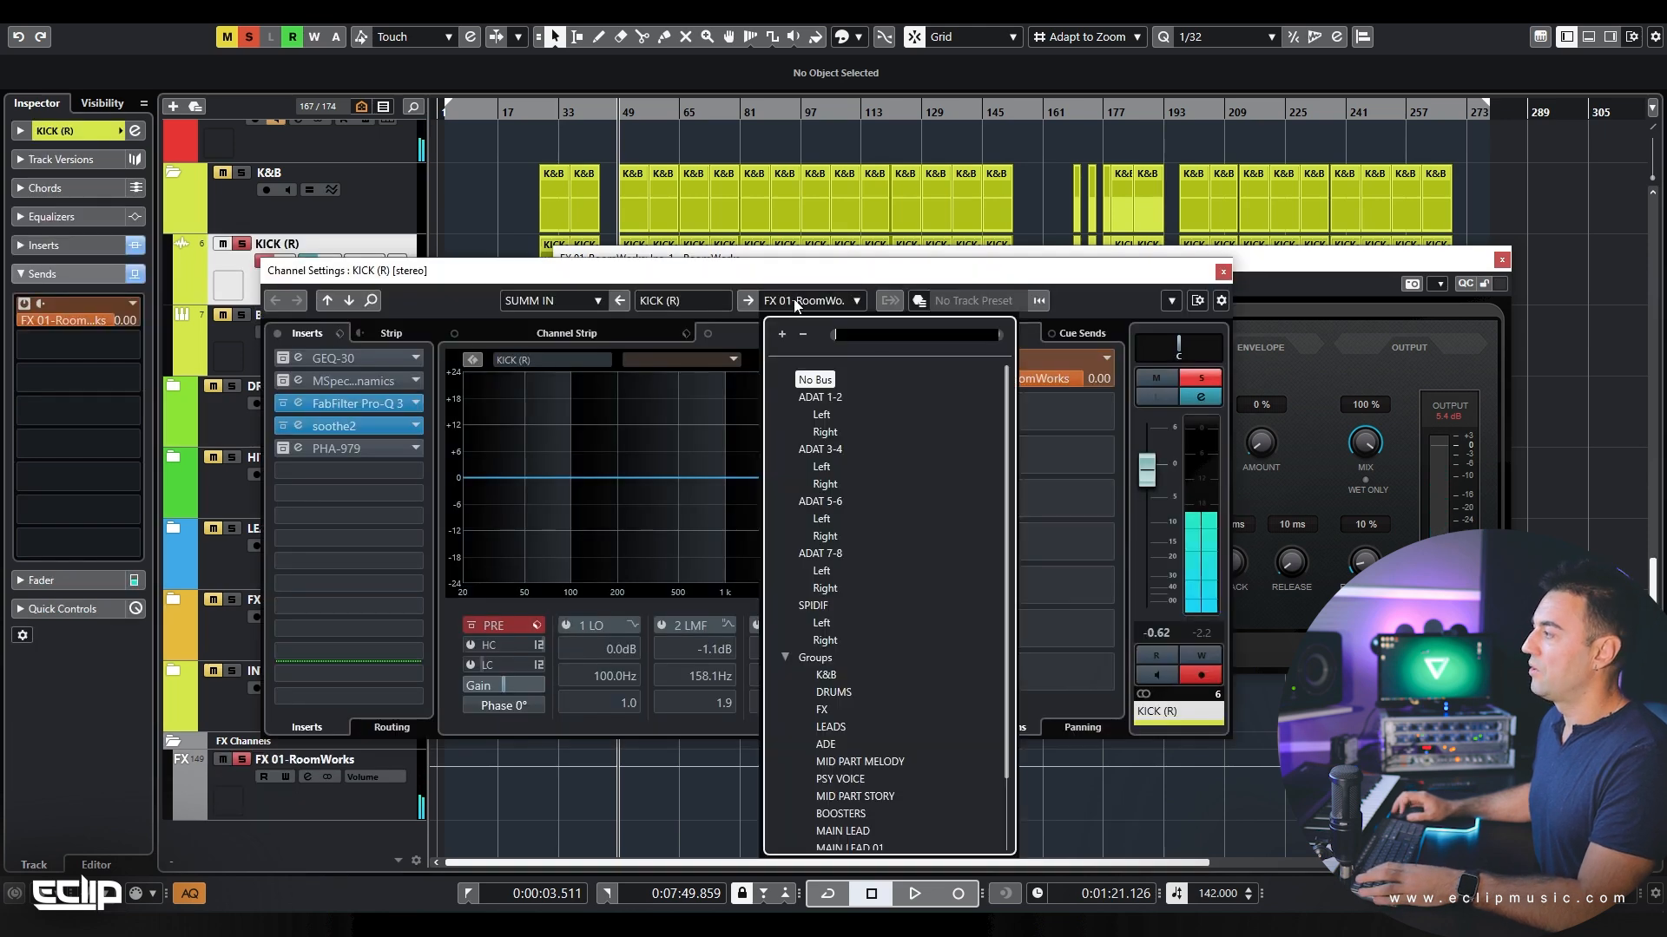
left_click(827, 691)
key("e")
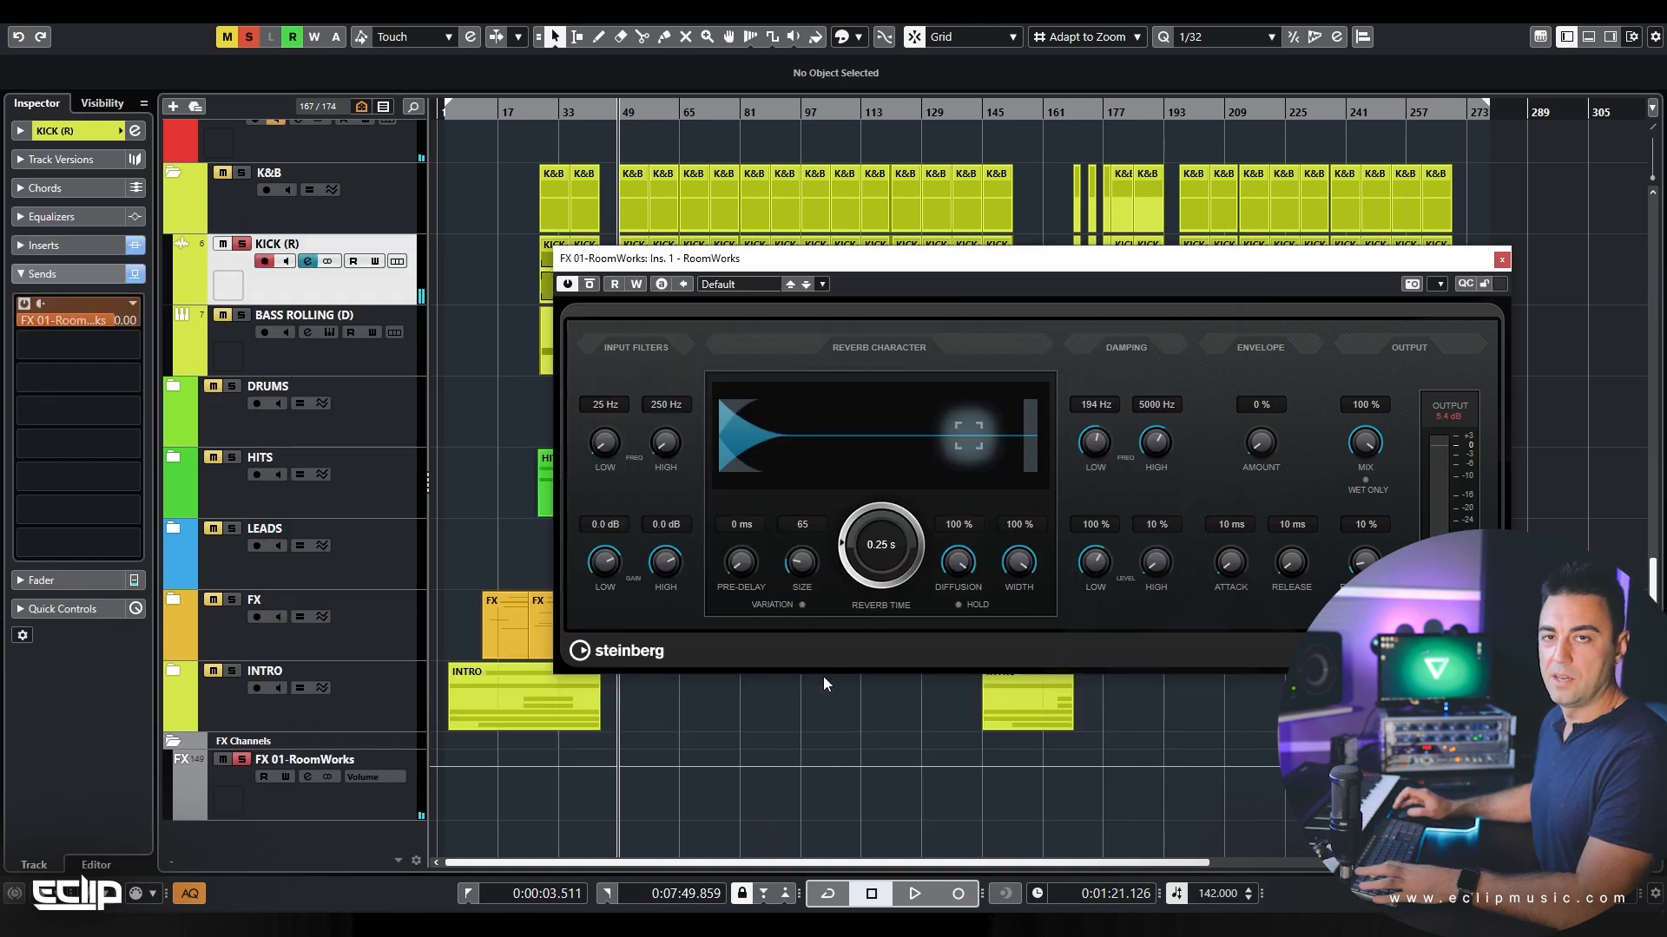
Step: Set the RoomWorks size on FX 01-RoomWorks to 53 while playing the kick with its reverb
left_click(417, 803)
key("space")
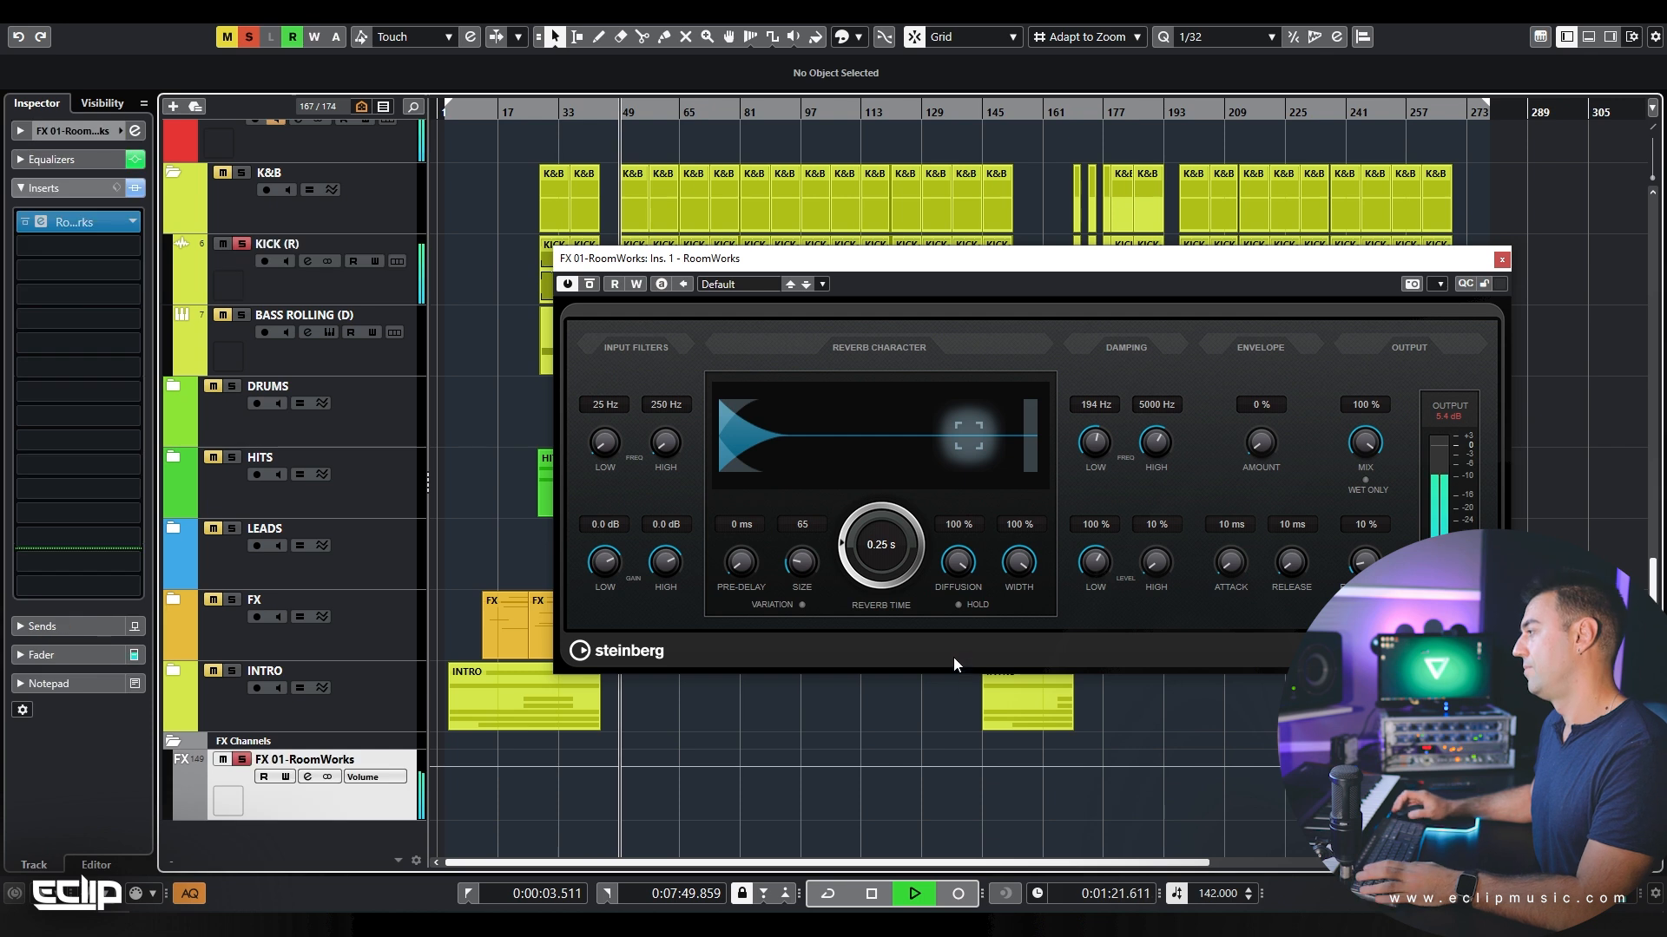
left_click_drag(808, 566, 810, 588)
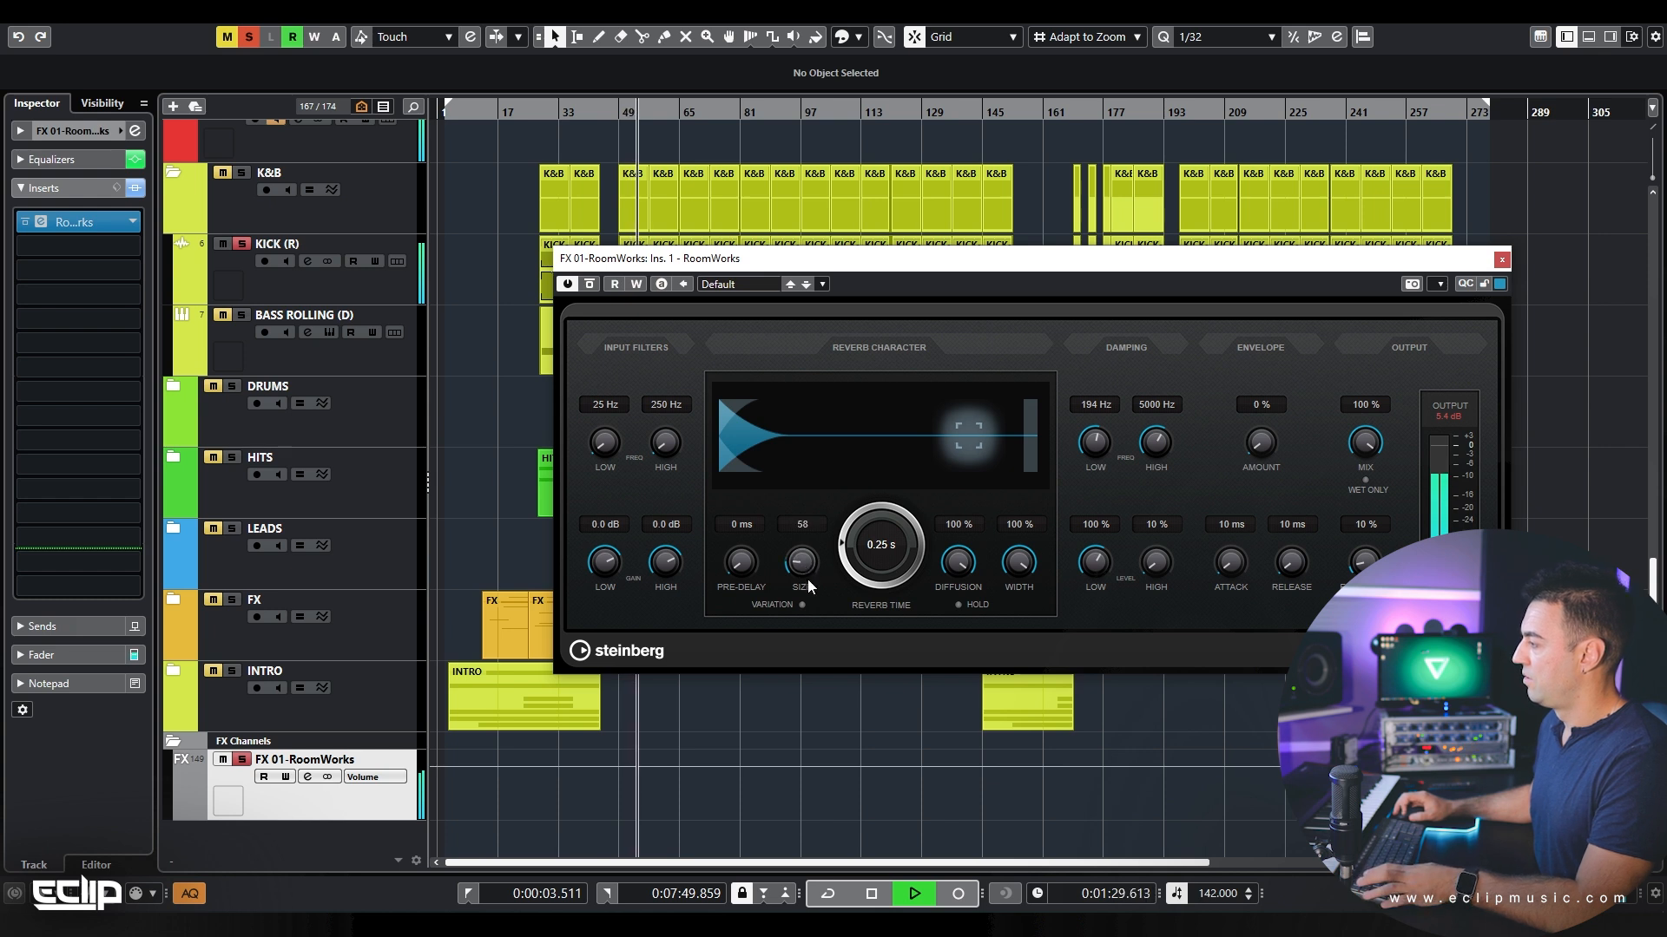
left_click_drag(810, 590, 810, 585)
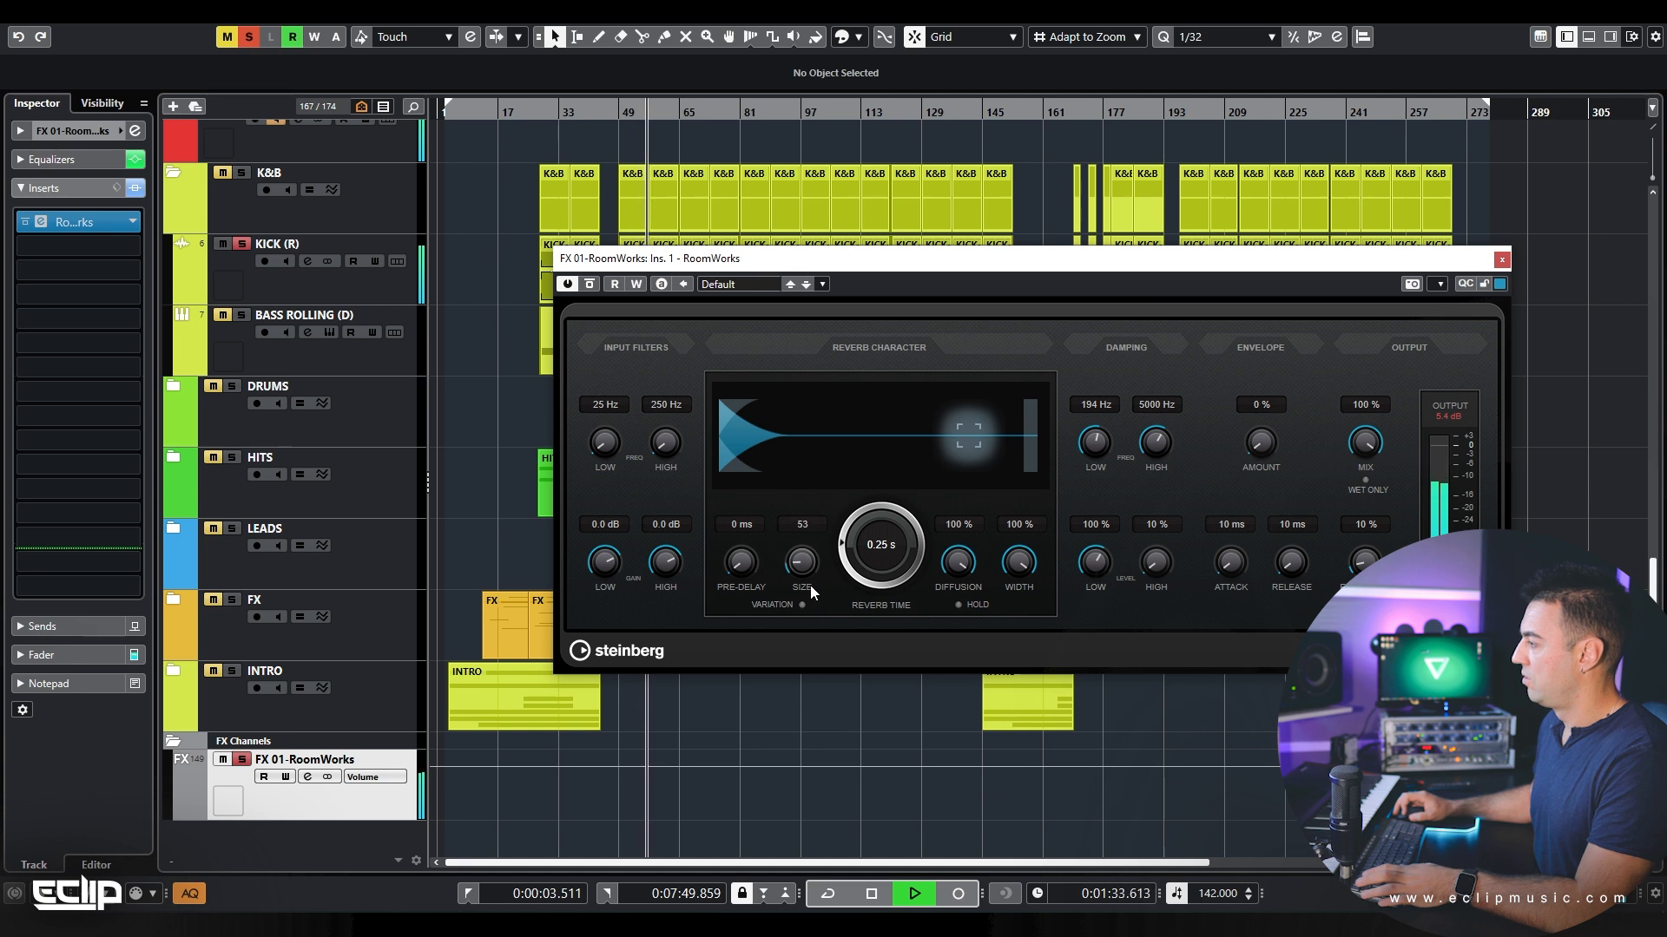
key("space")
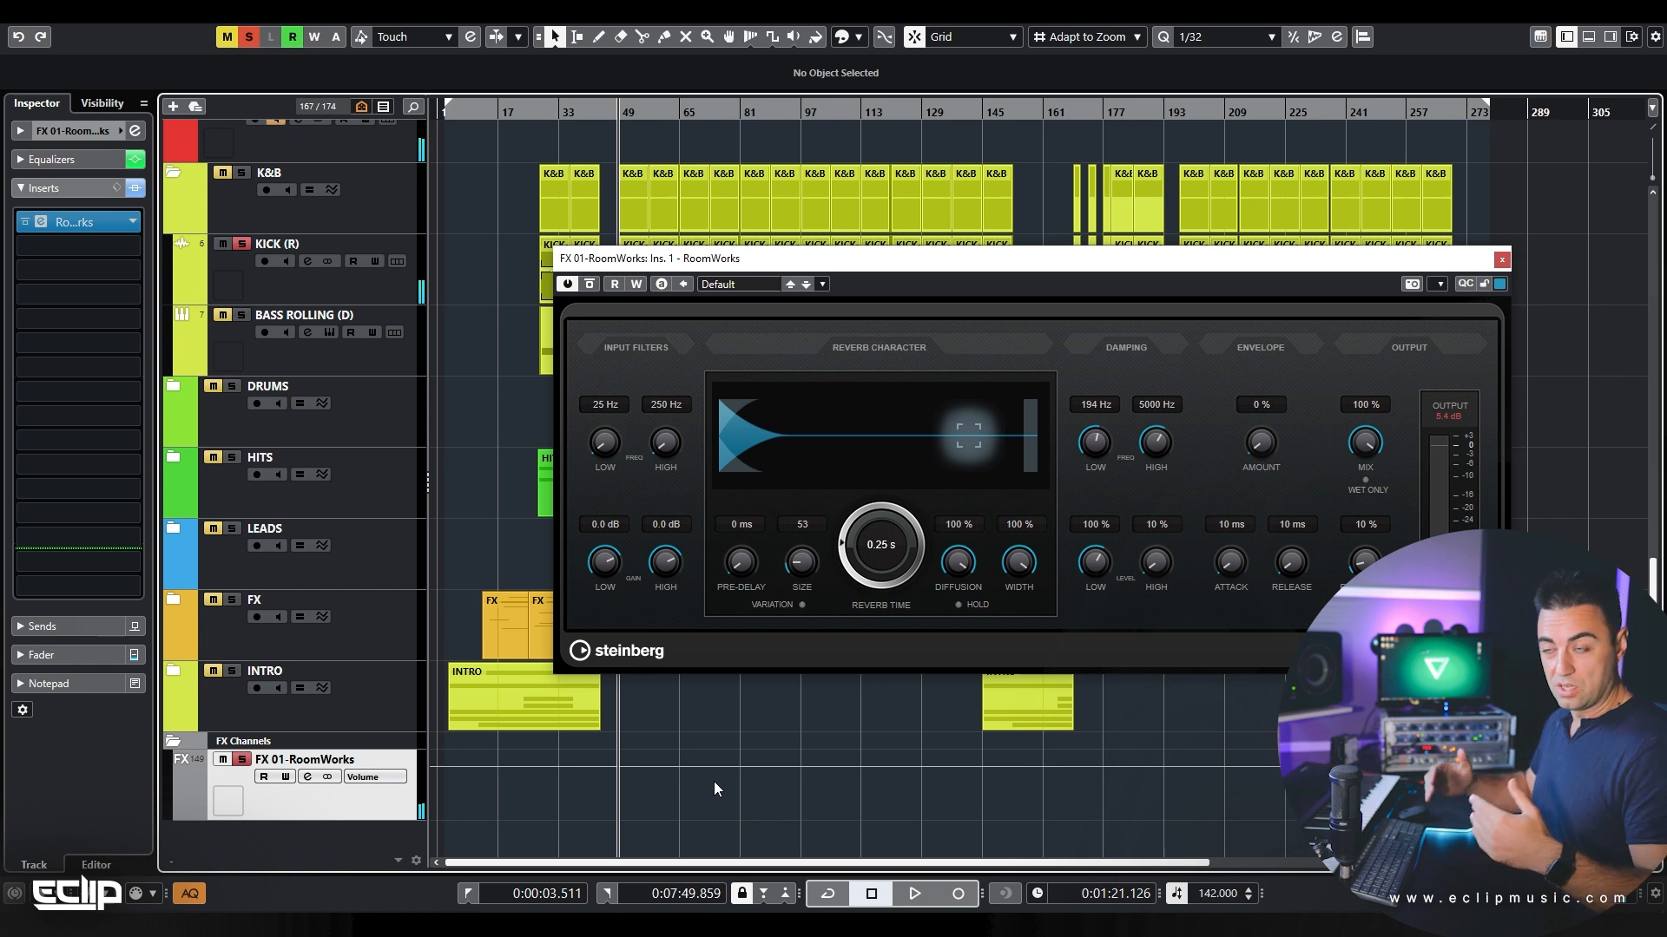
Step: Try the KICK (R) send to FX 01-RoomWorks at -15.1 dB during playback, and reset the send to 0.00
left_click(380, 287)
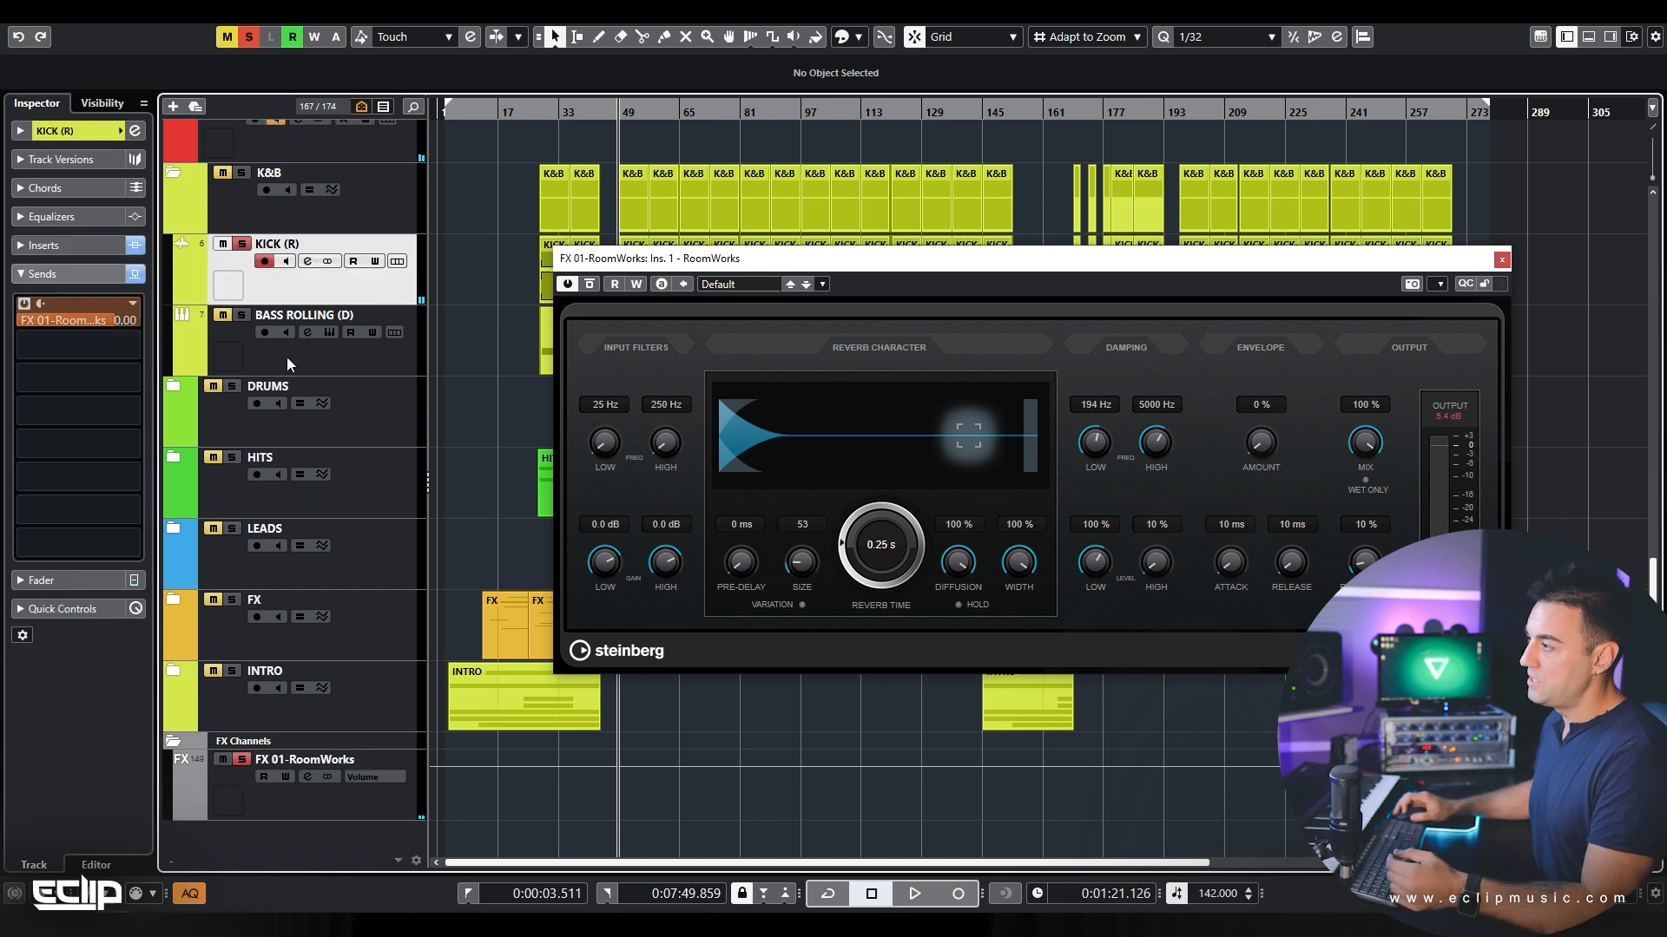
left_click_drag(70, 324, 58, 322)
key("space")
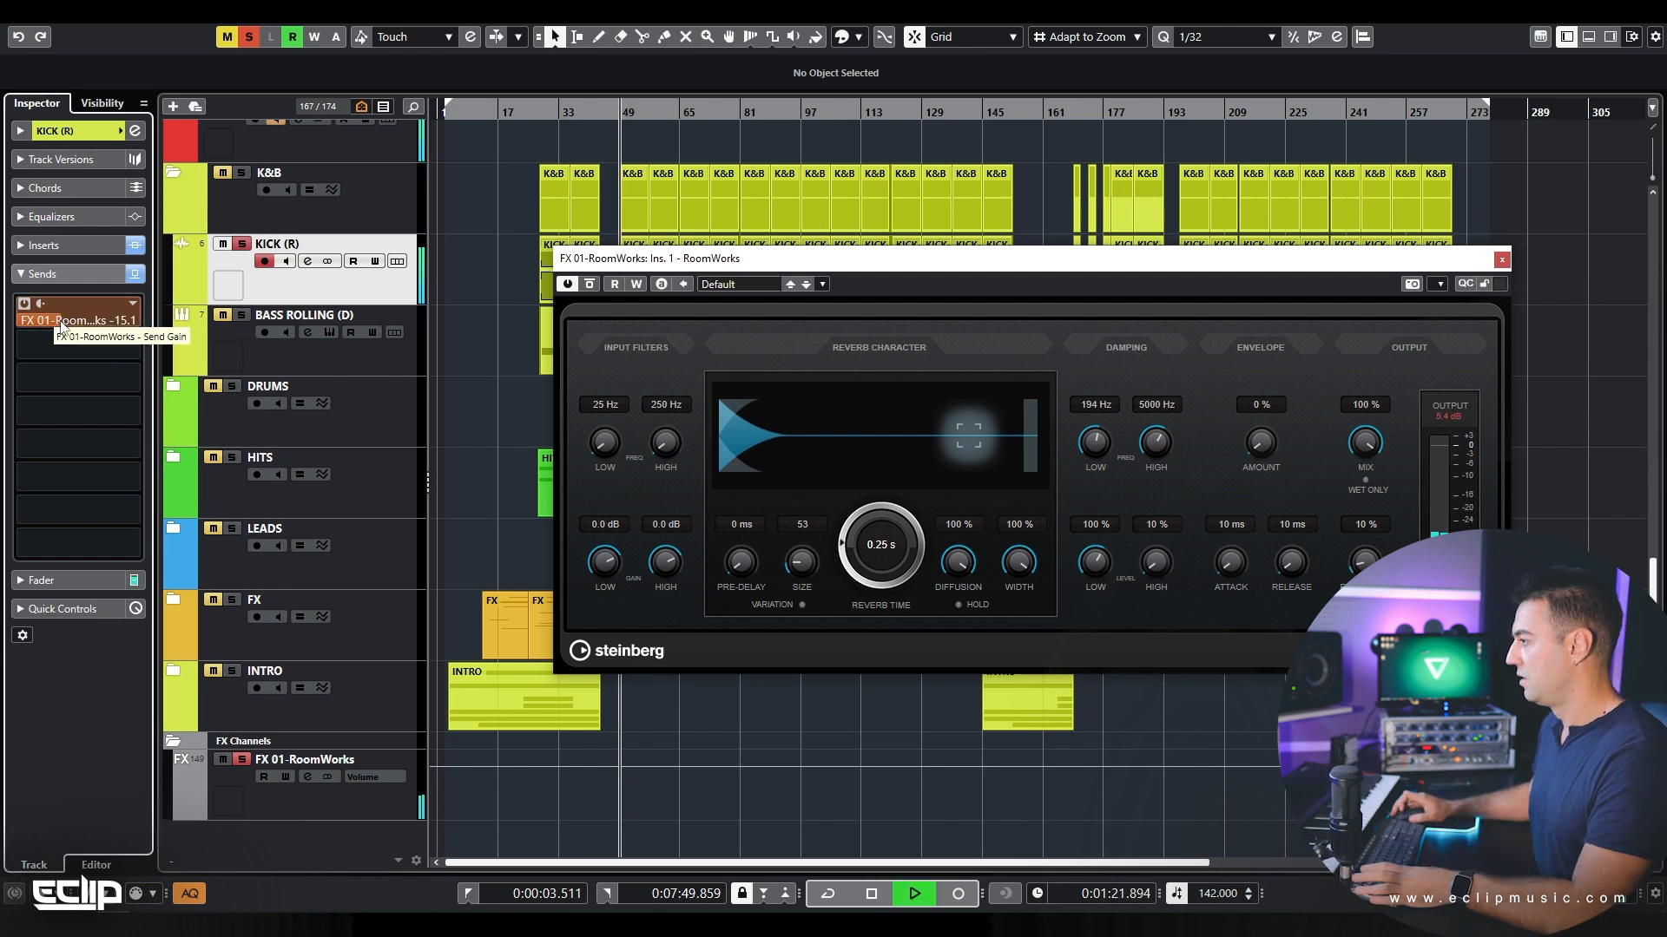
key("space")
left_click(66, 316, "ctrl")
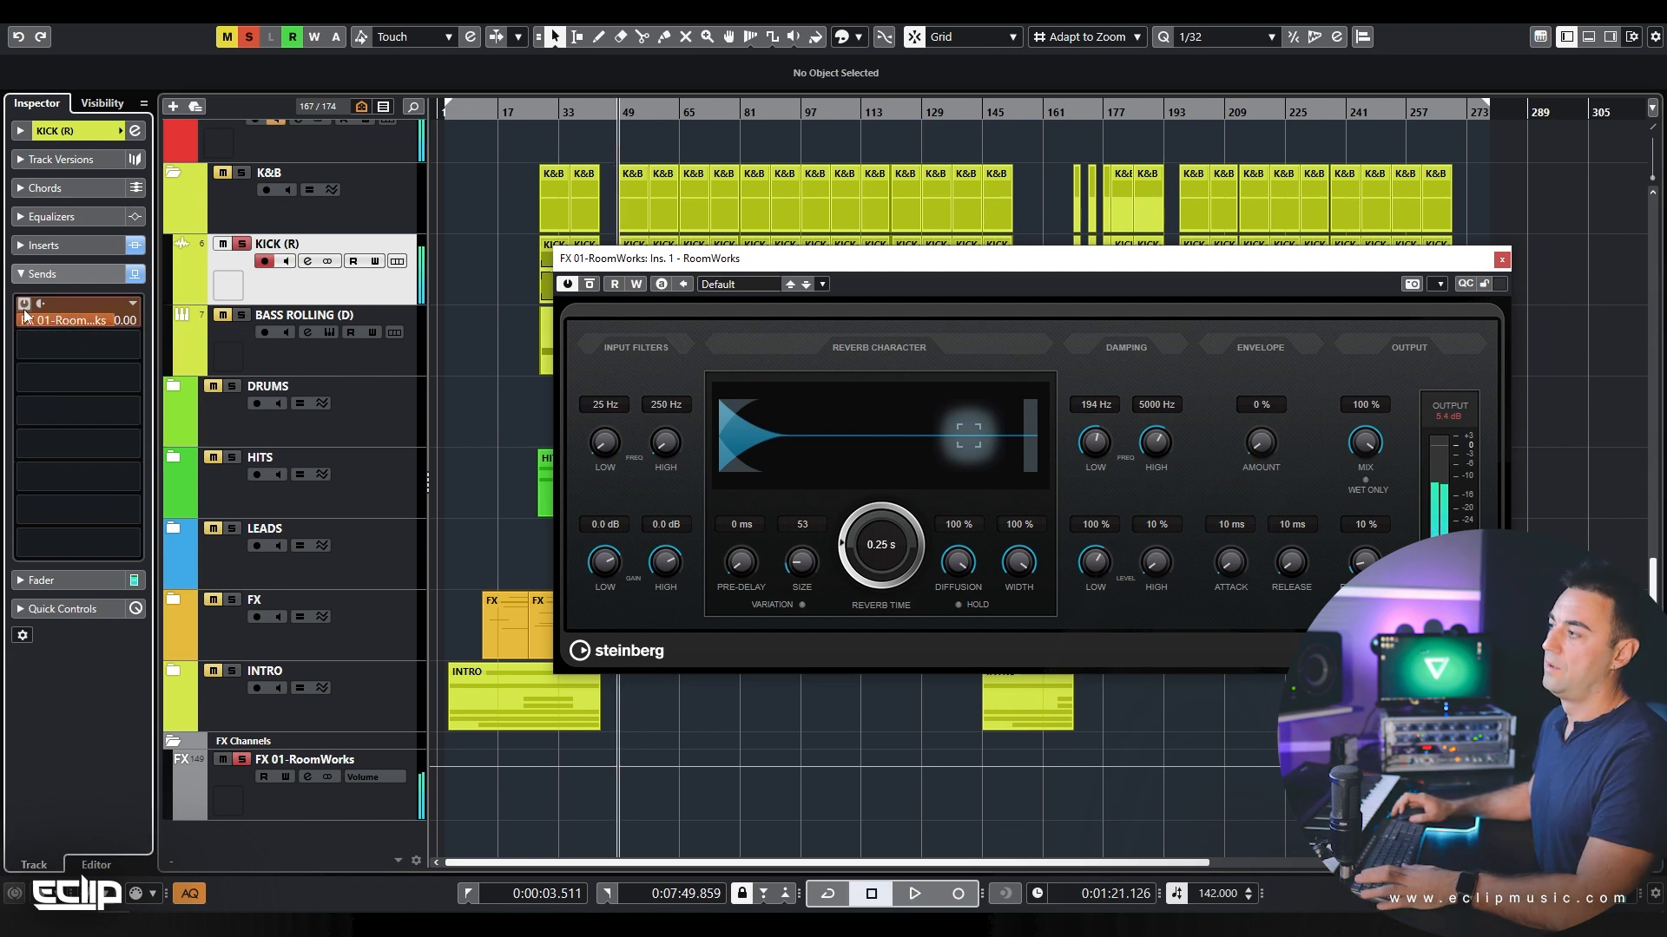
Step: Pull the FX 01-RoomWorks channel volume all the way down to silence
left_click(364, 800)
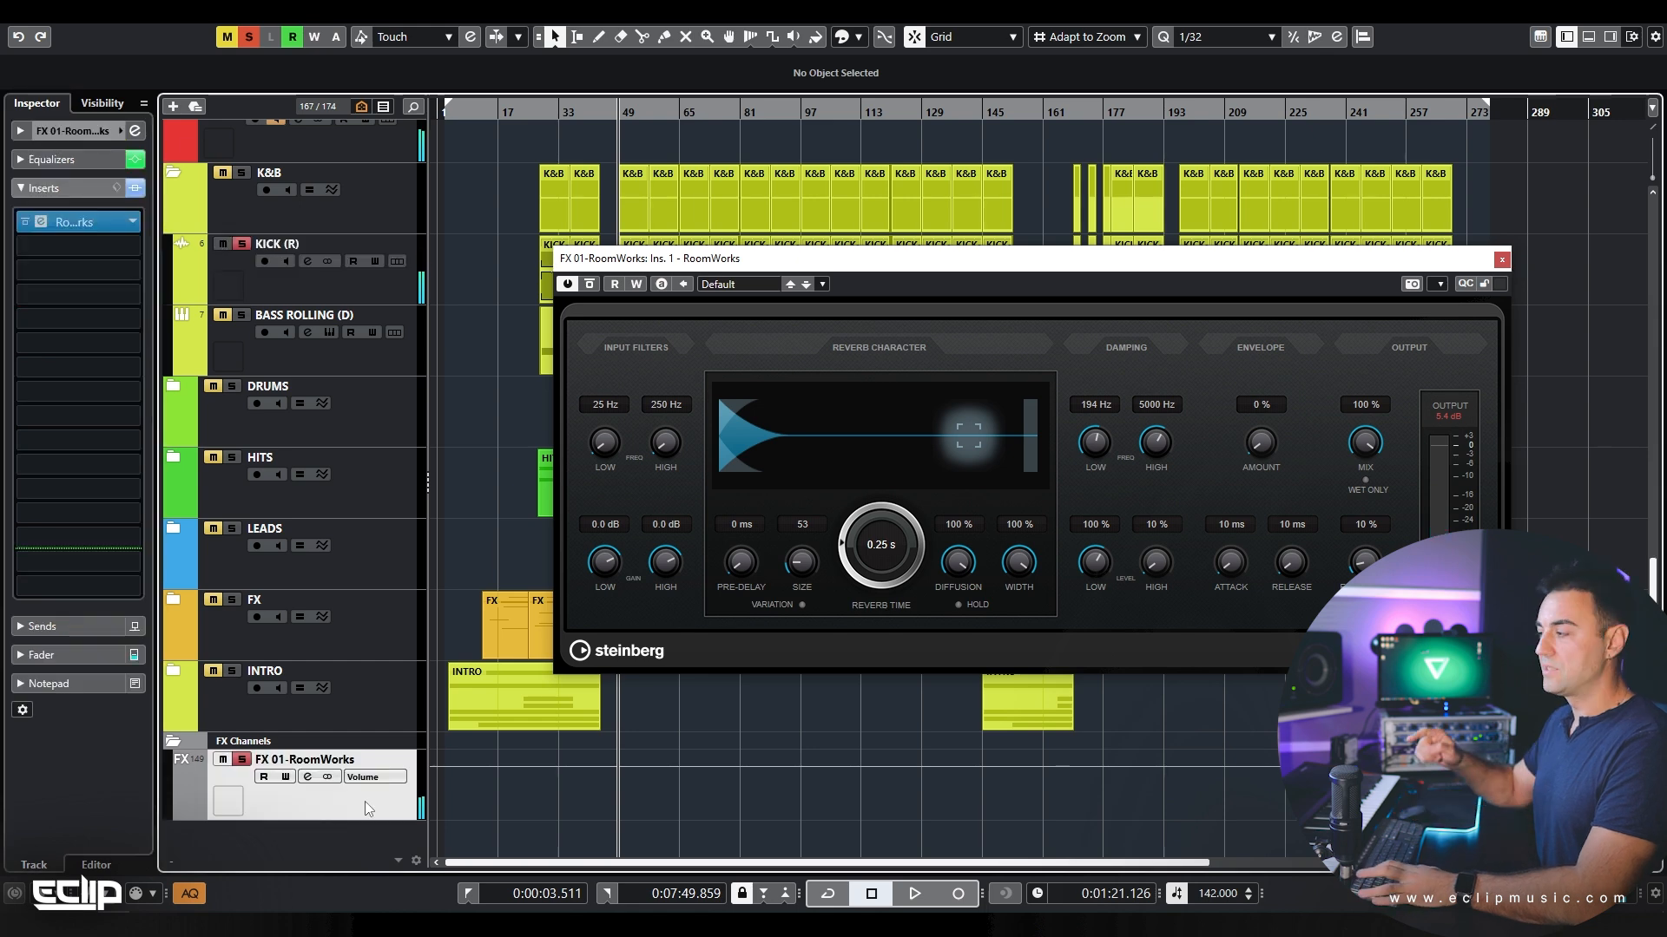
key("e")
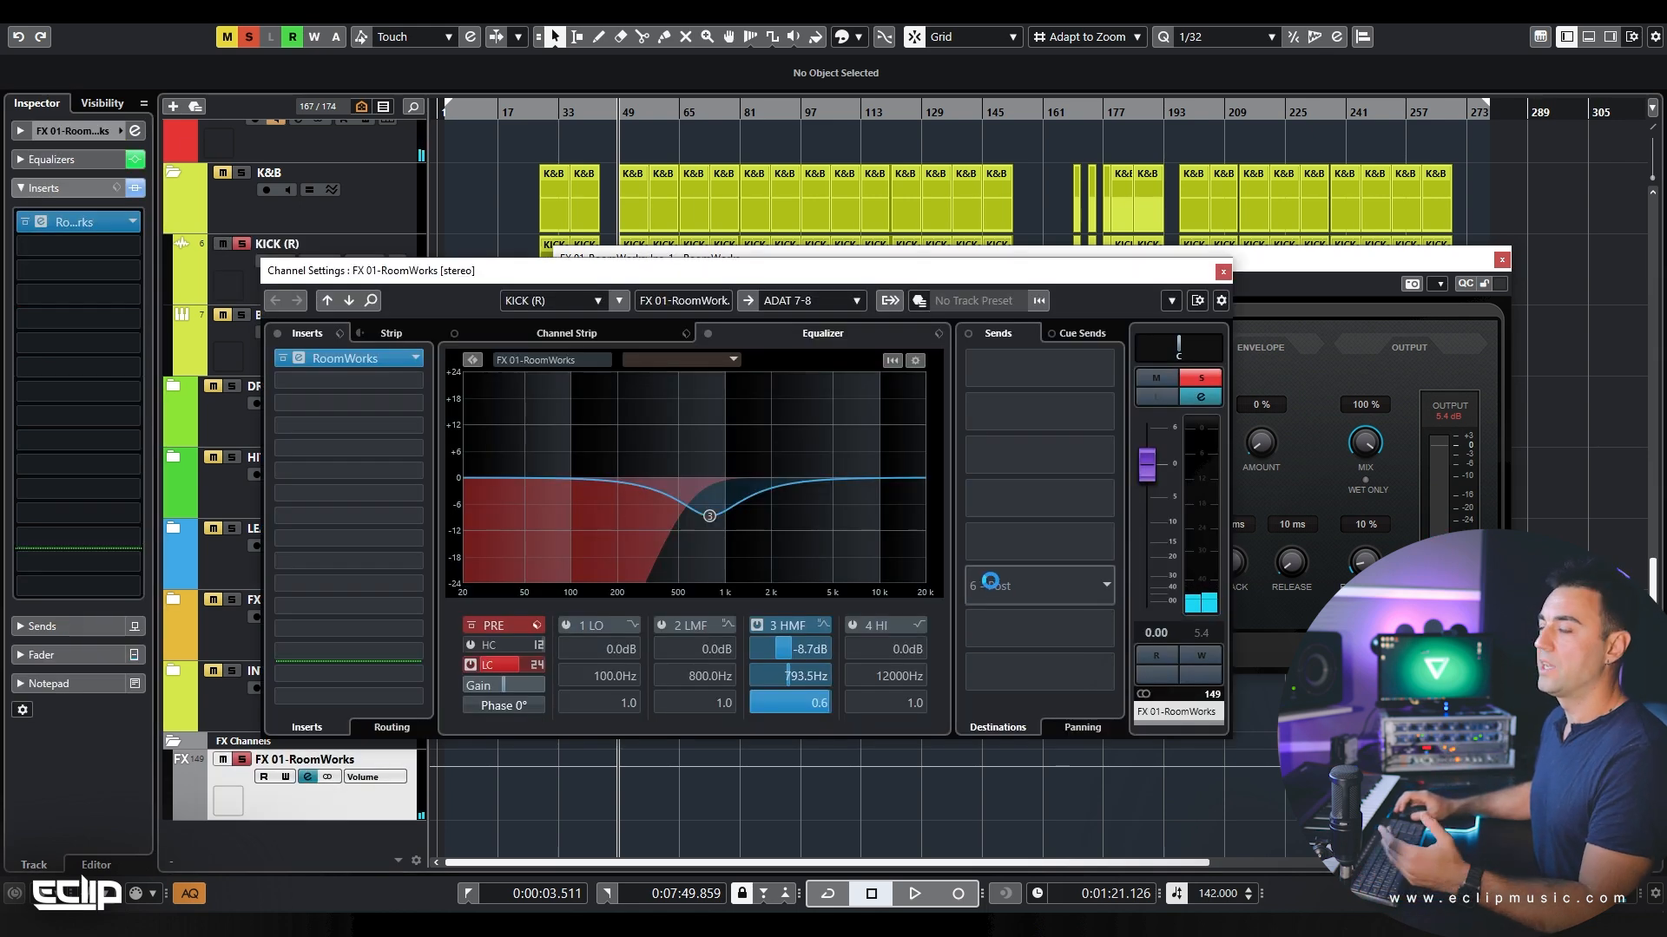
left_click_drag(1146, 464, 1154, 533)
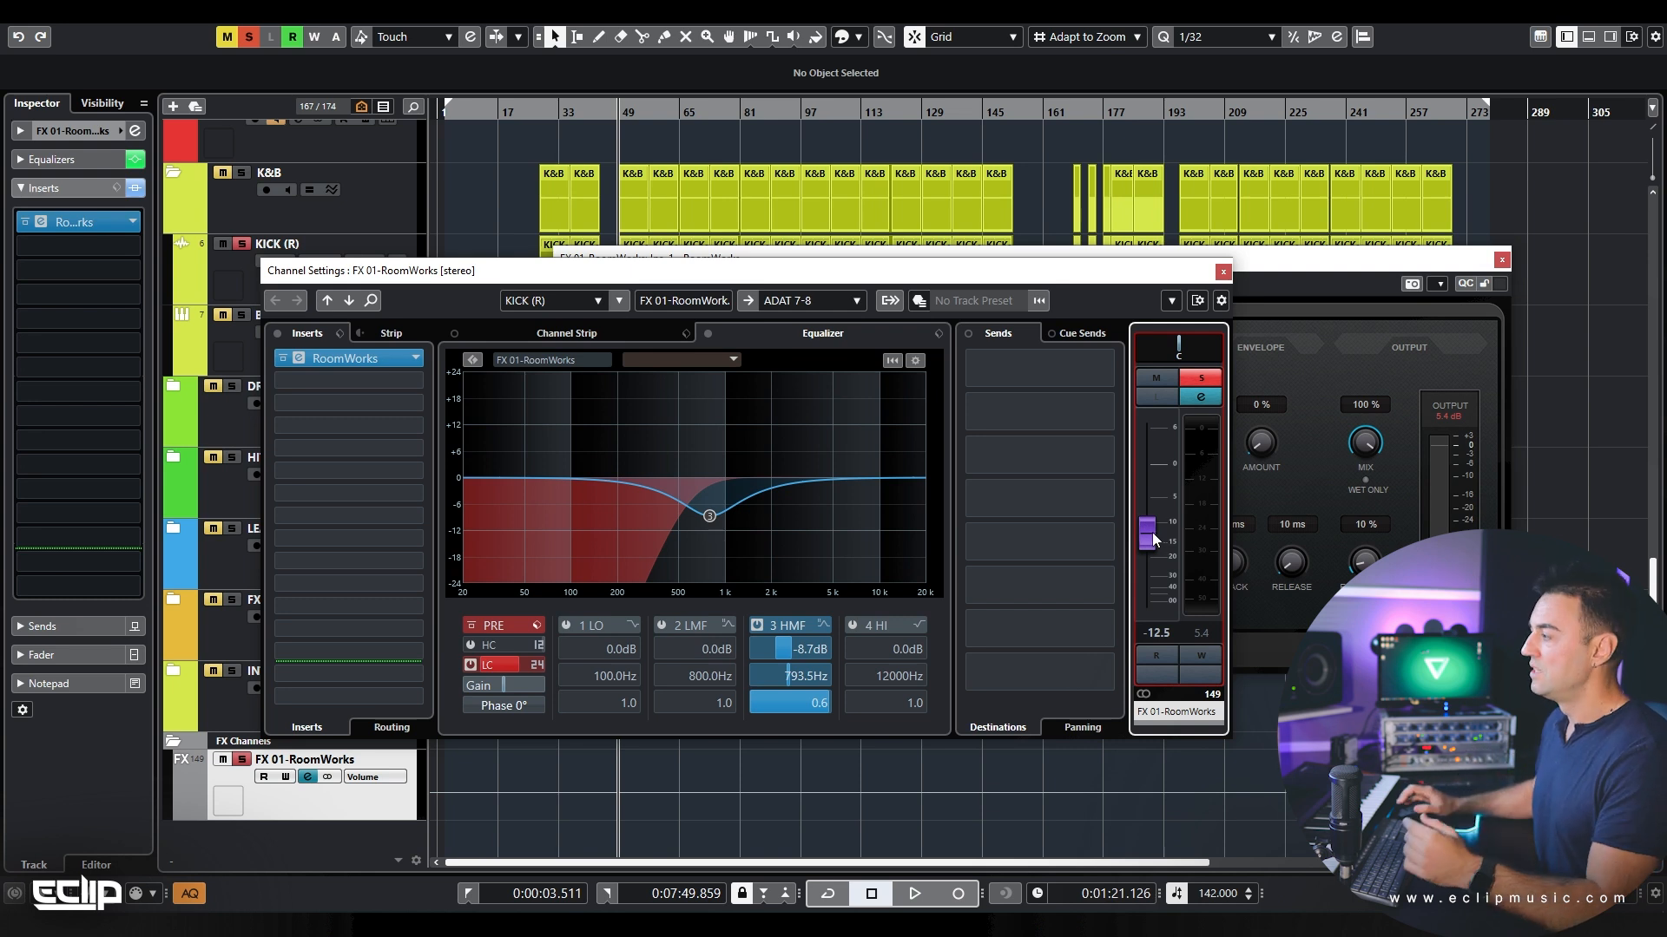
left_click_drag(1153, 533, 1142, 610)
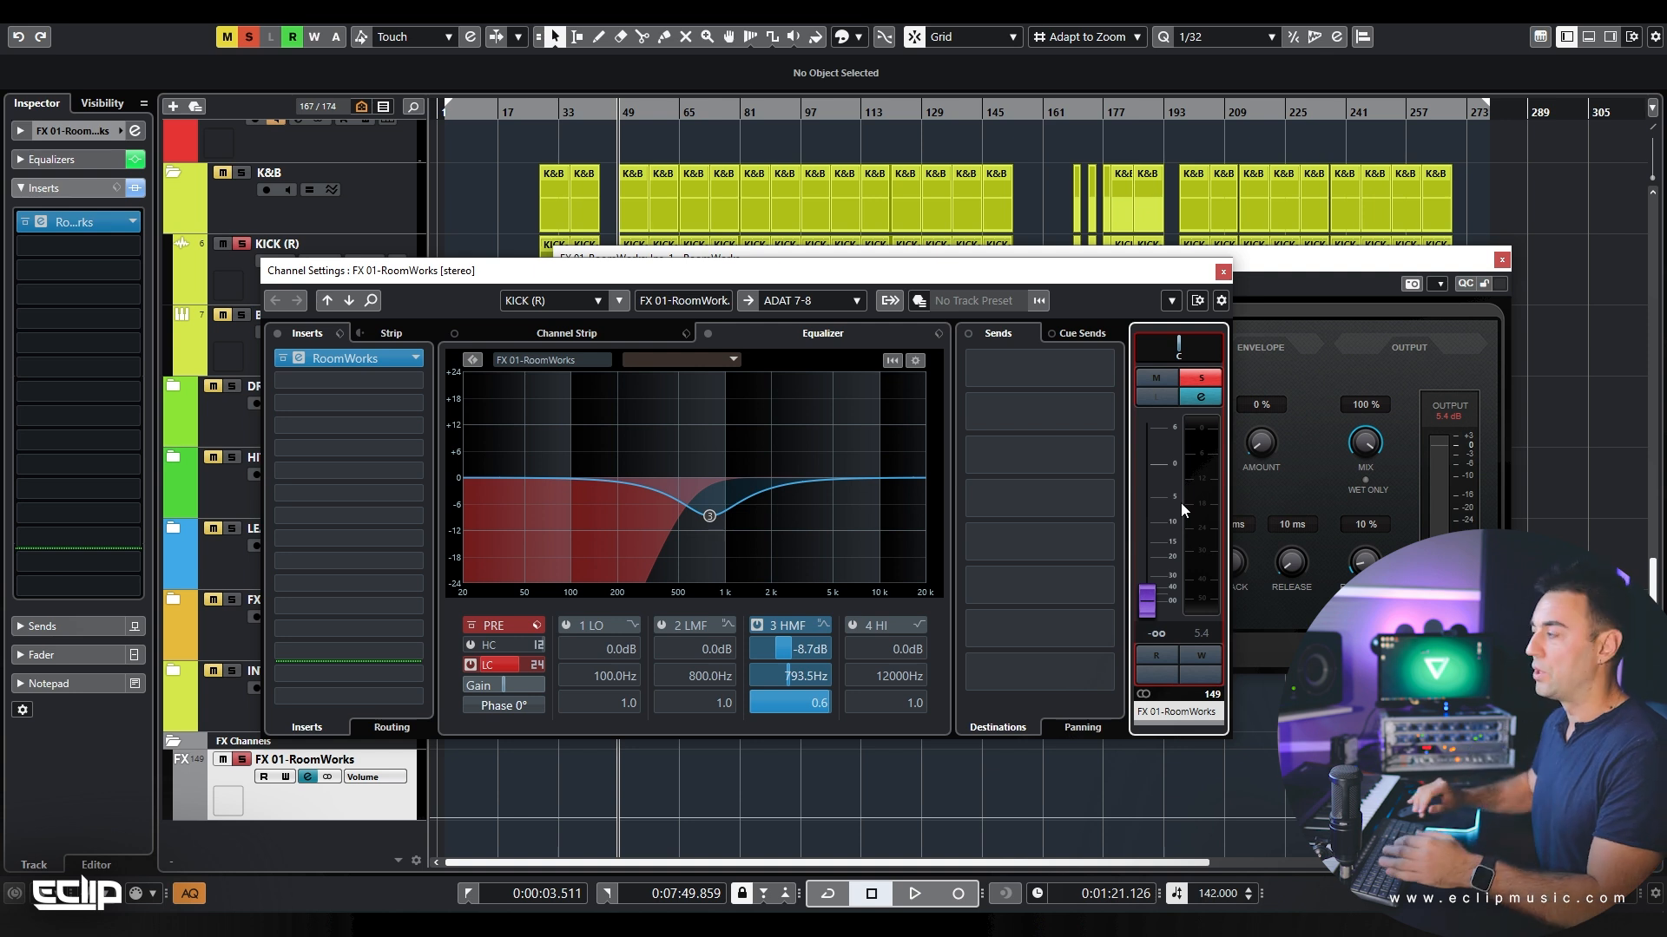
Step: Bring the FX 01-RoomWorks channel volume up to -15.4 dB by ear while the kick plays
key("space")
left_click_drag(1155, 607, 1155, 590)
scroll(1155, 598, "up", 4)
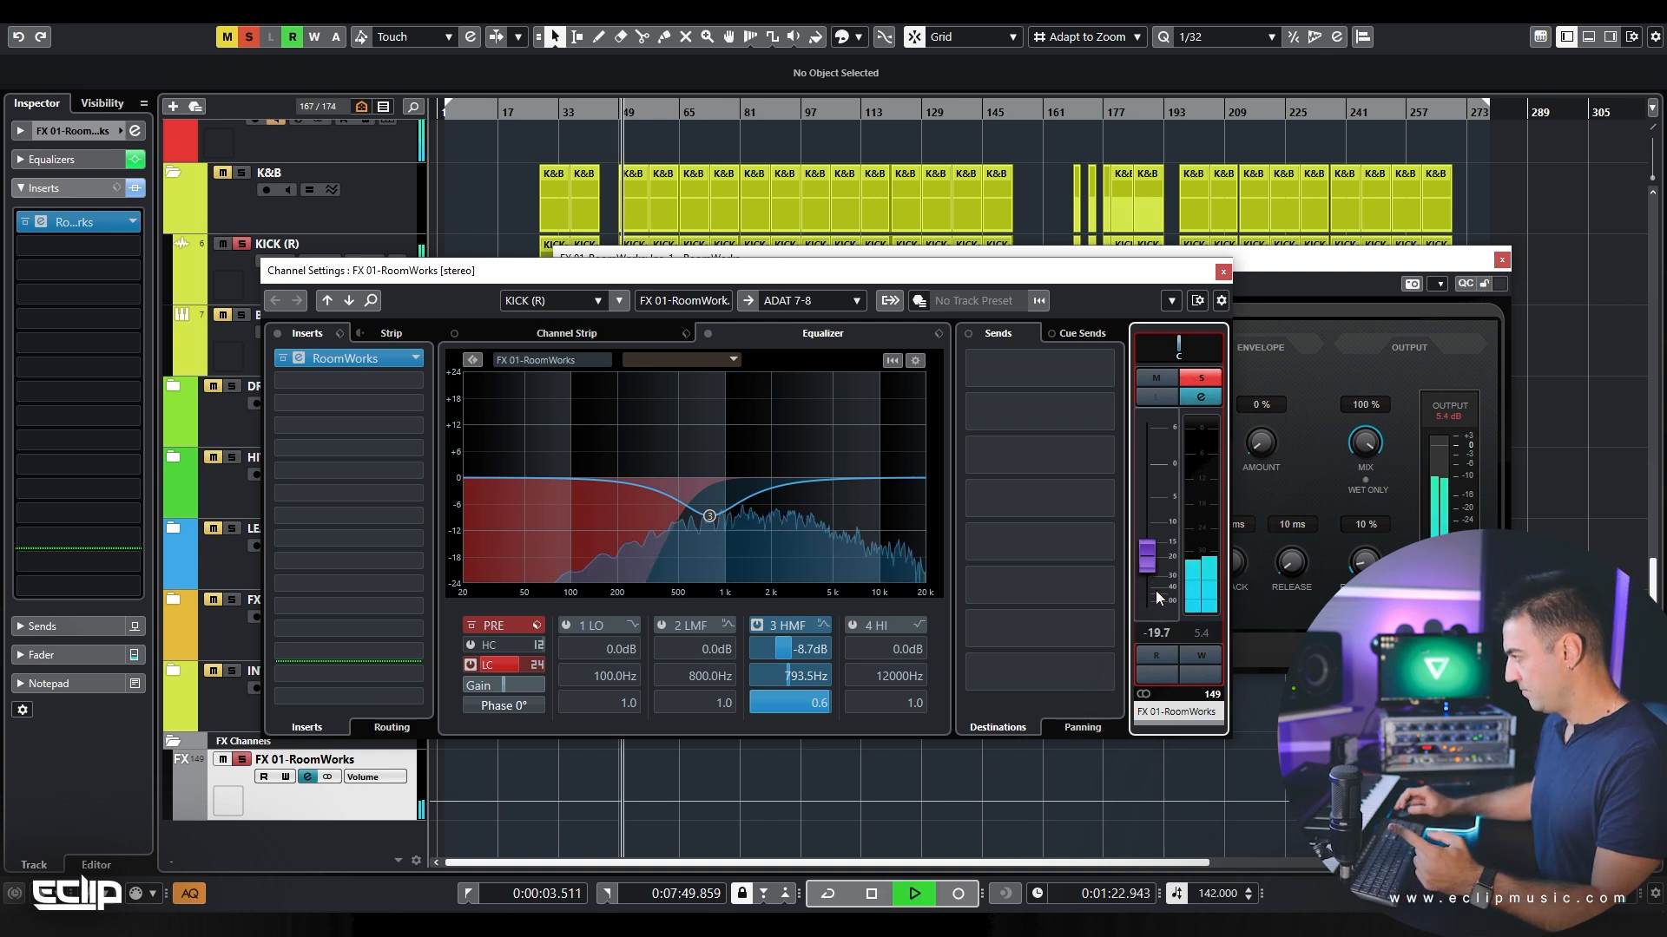
scroll(1156, 598, "up", 2)
scroll(1156, 592, "up", 1)
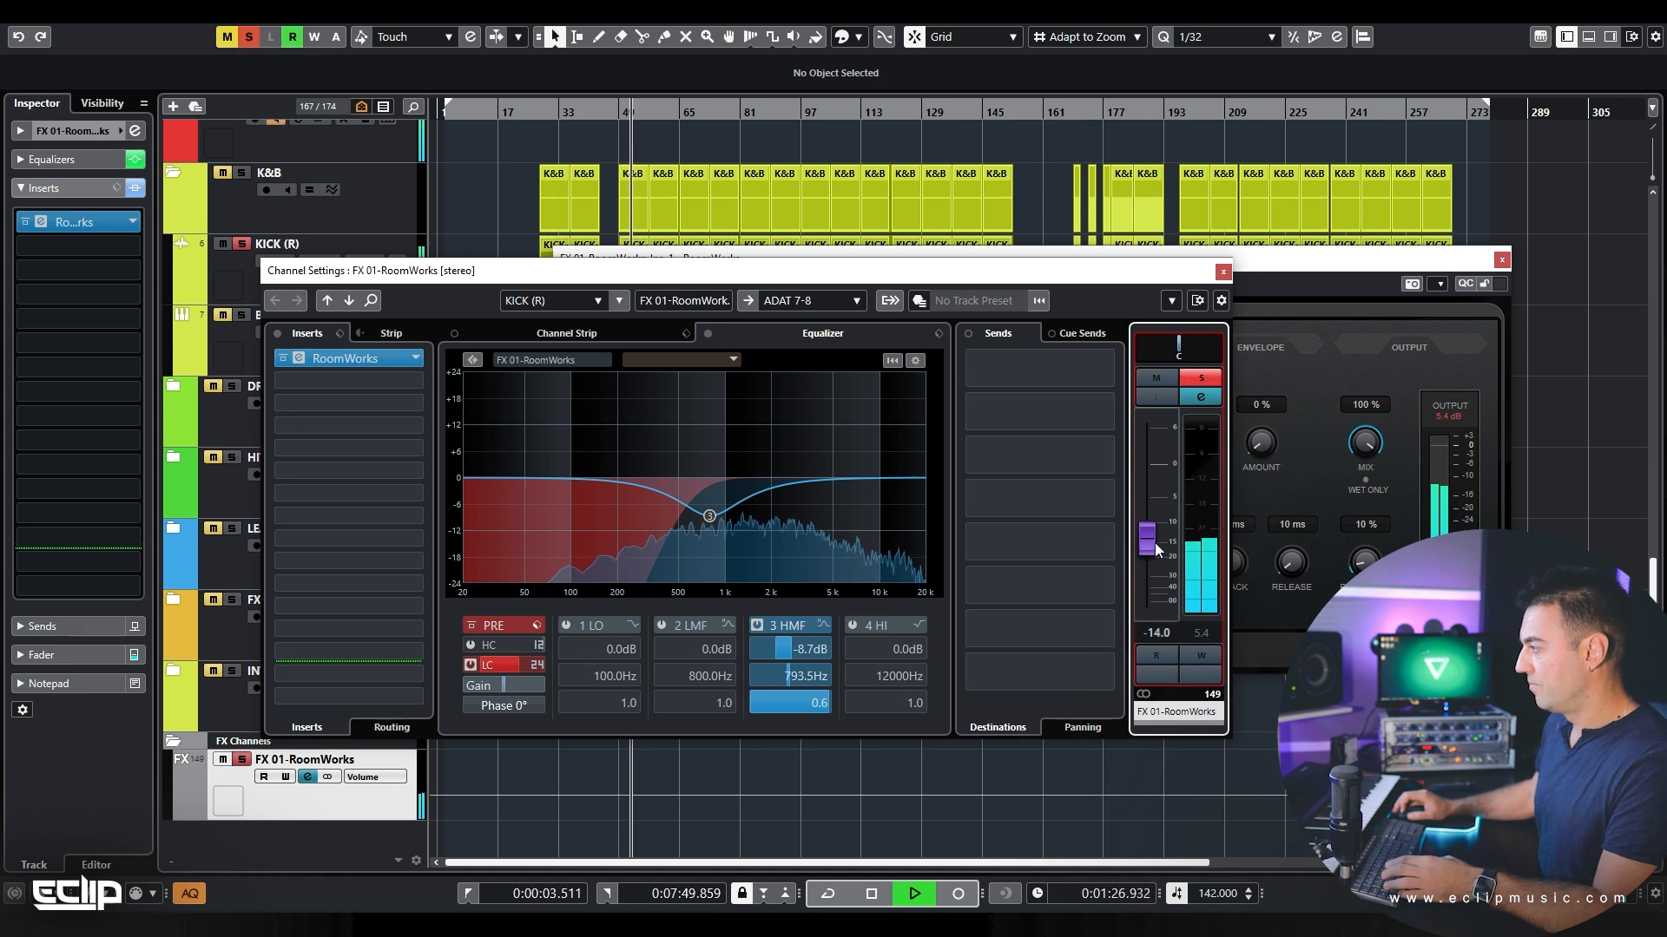
left_click_drag(1146, 539, 1154, 544)
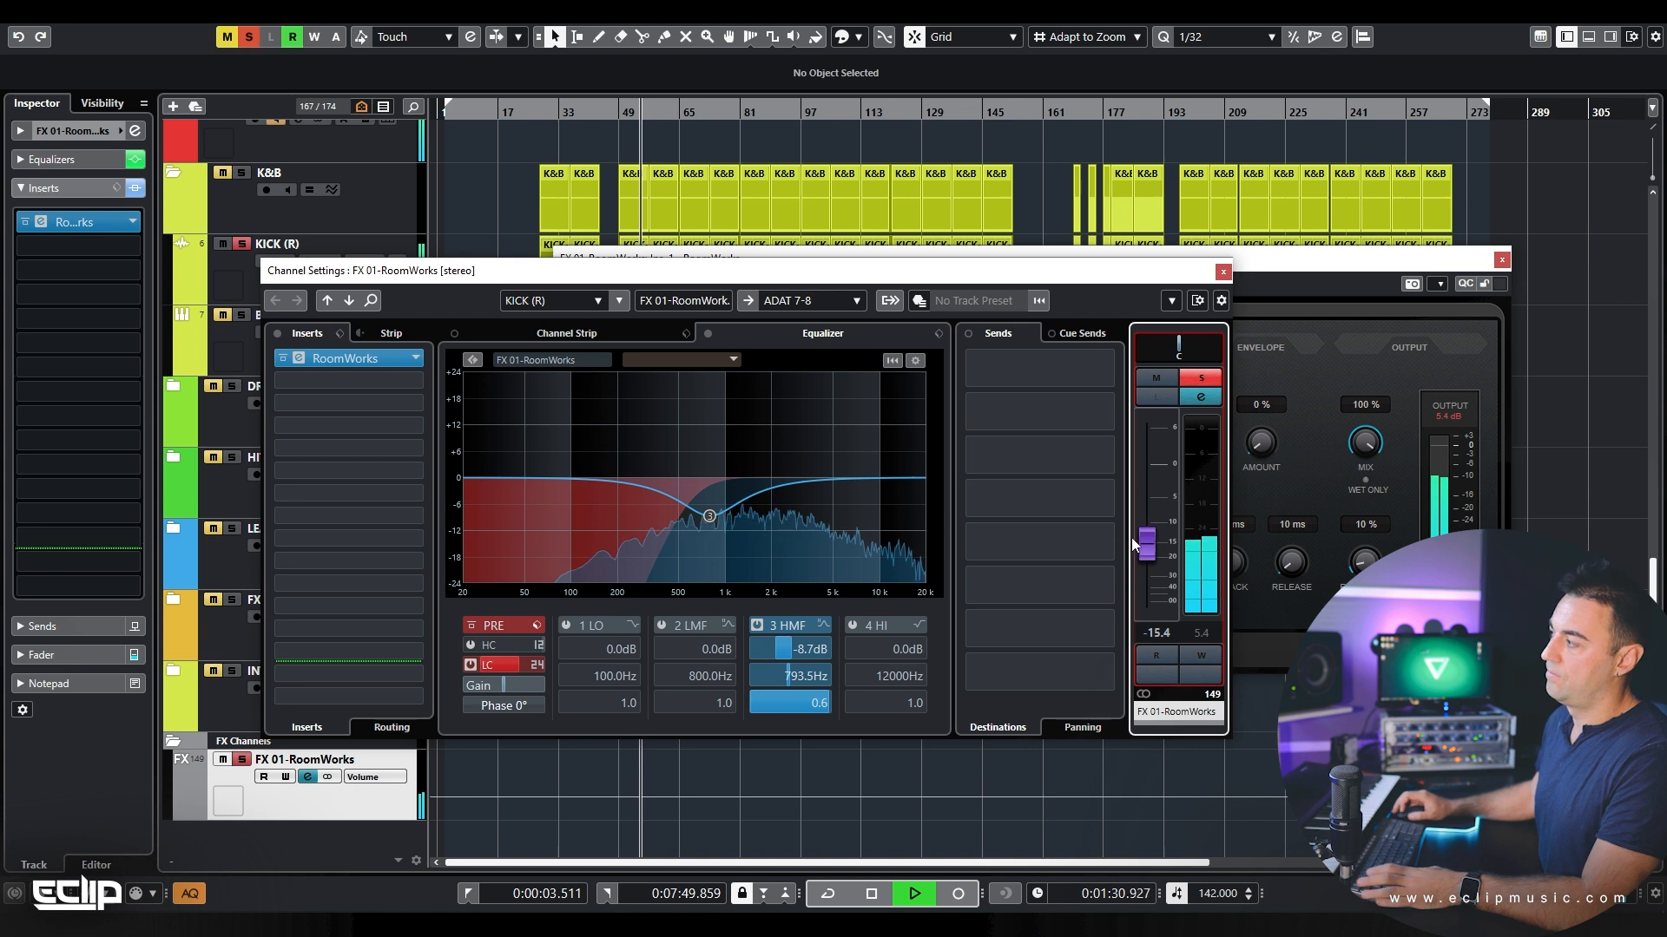
key("space")
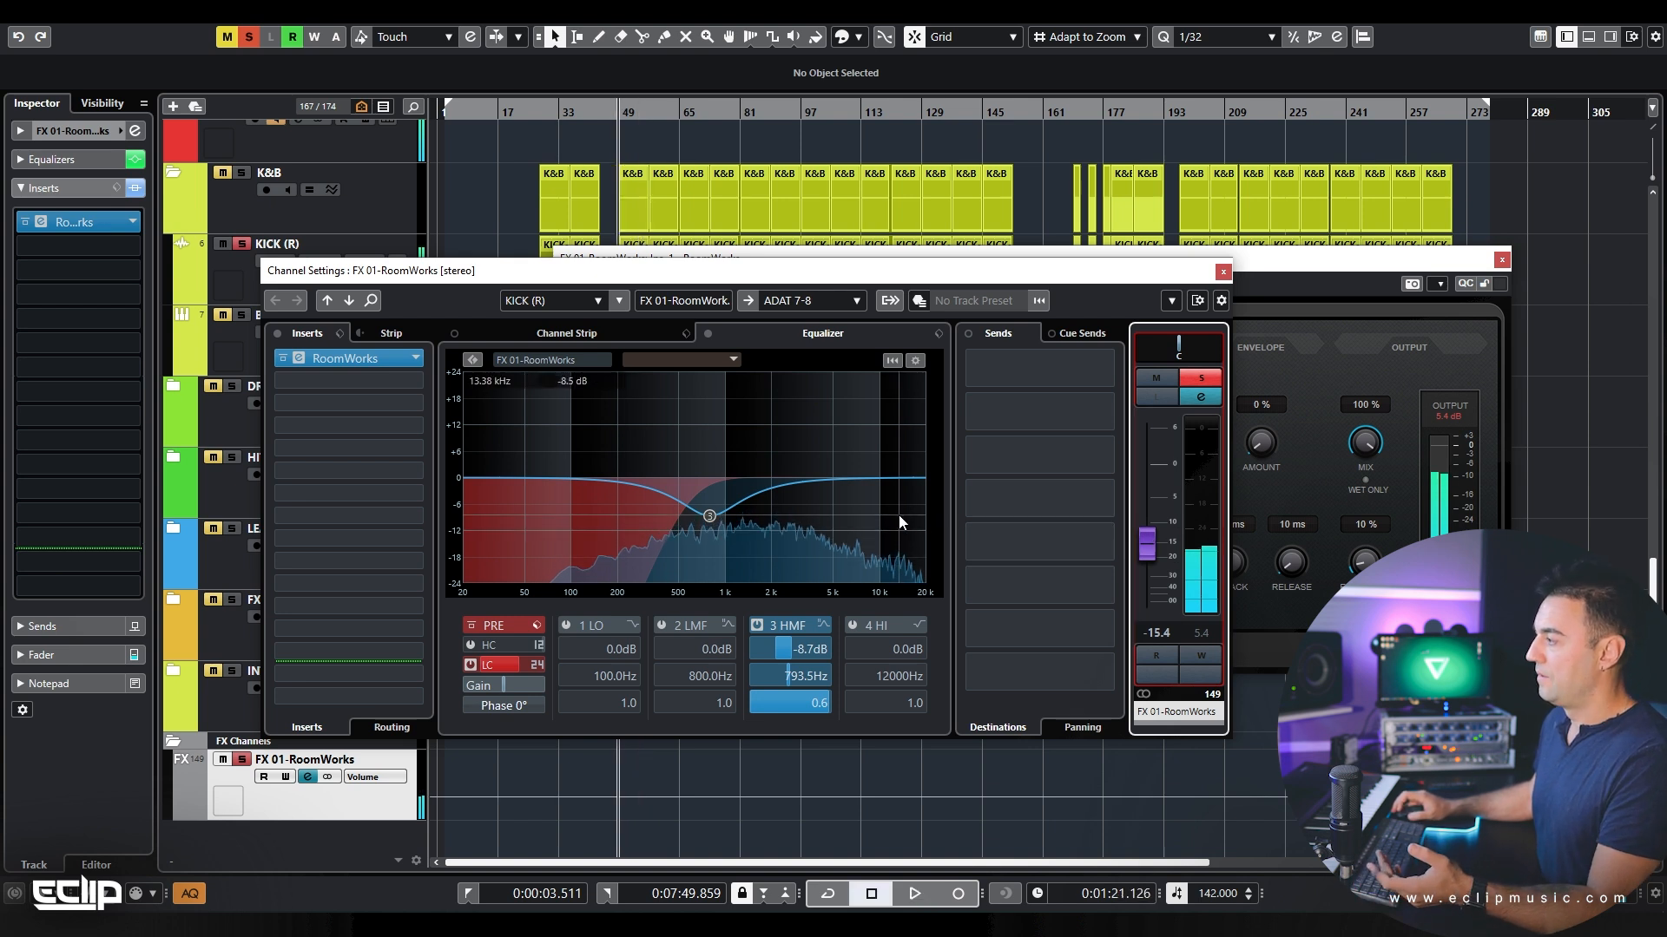
Step: Cut the highs of FX 01-RoomWorks with EQ band 4 at 6.73 kHz and -14.2 dB during playback
left_click_drag(898, 536, 878, 538)
key("space")
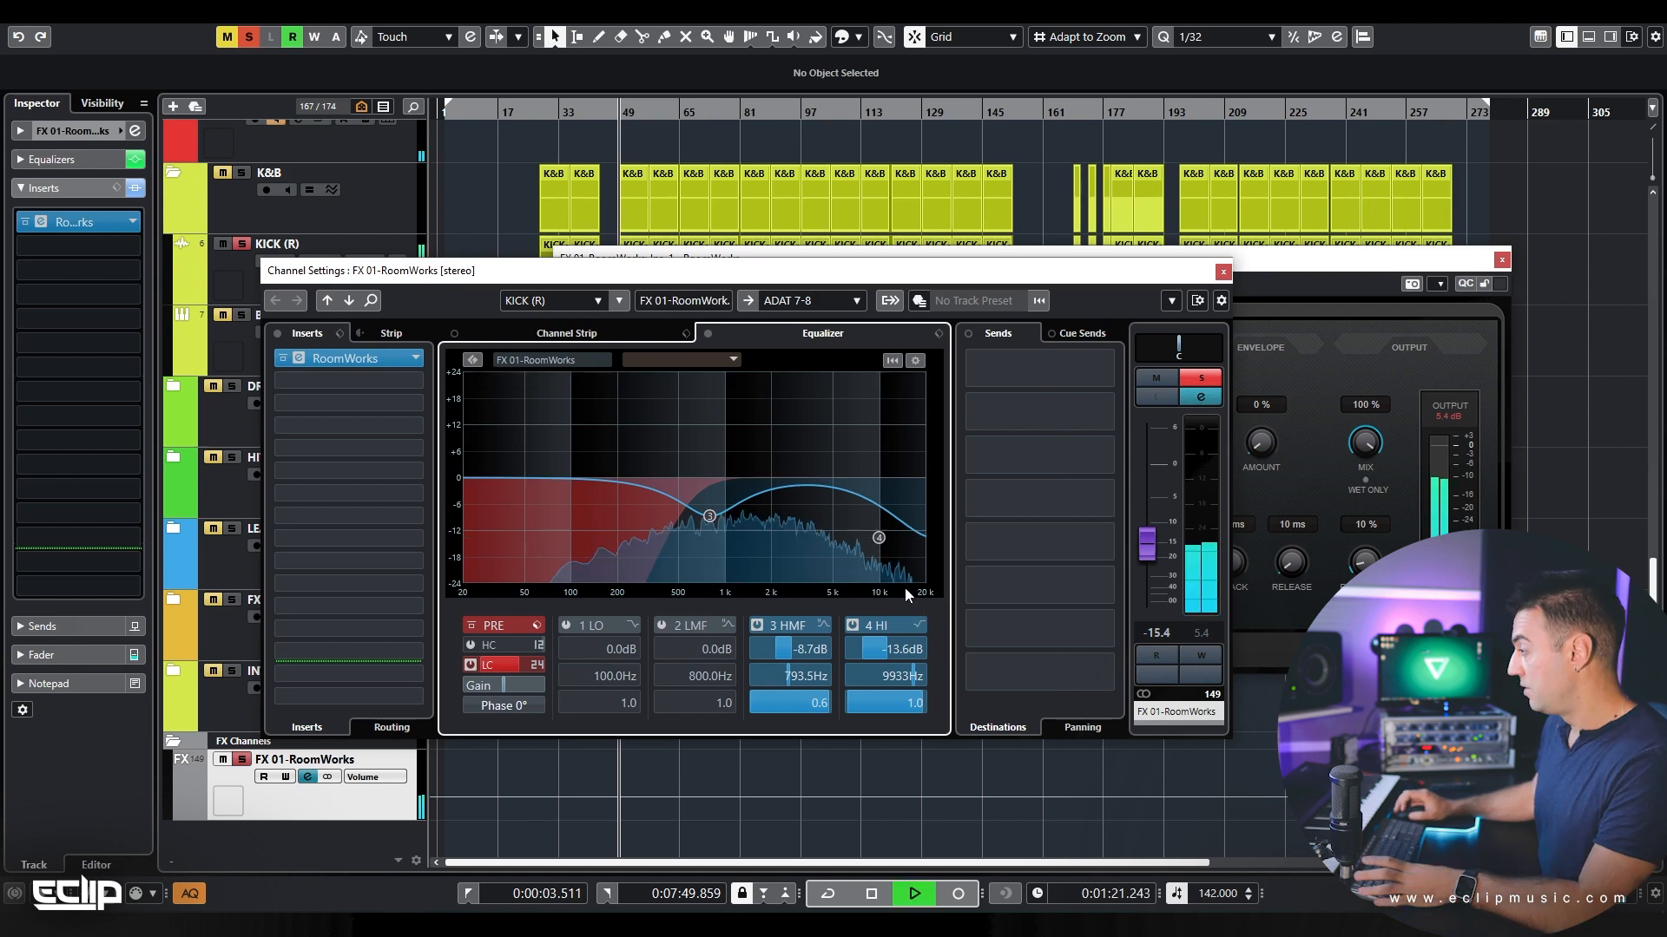
left_click_drag(879, 538, 853, 542)
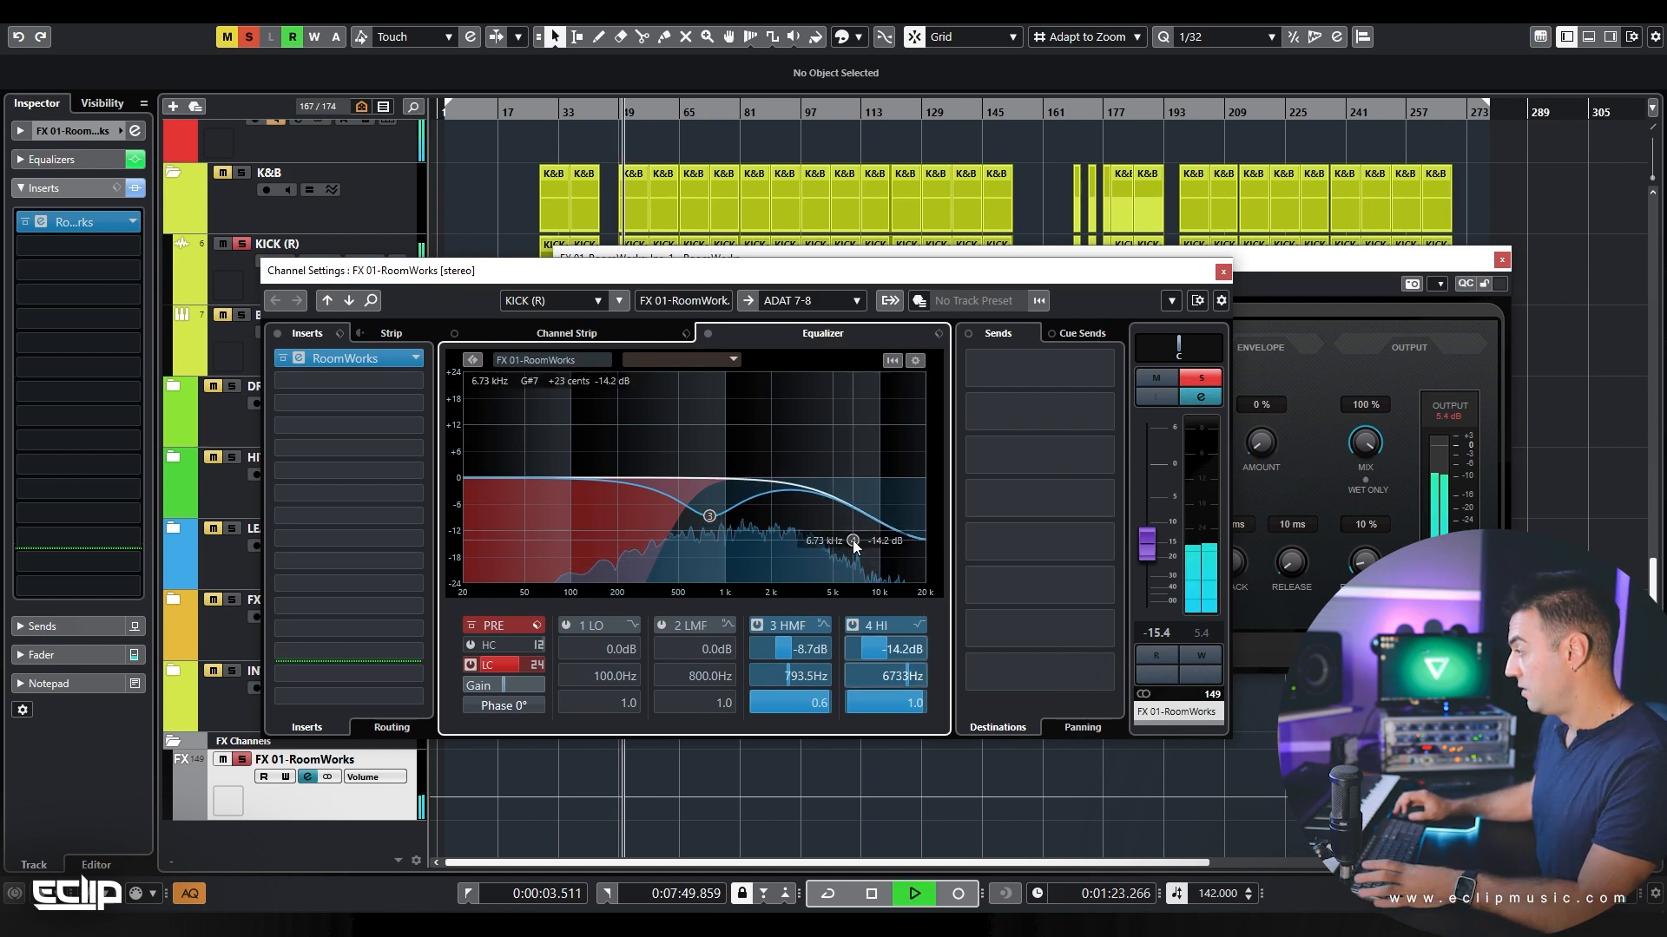
Step: Compare the kick with the reverb channel muted and soloed, and set the FX 01-RoomWorks volume to -14.4 dB
key("s")
key("m")
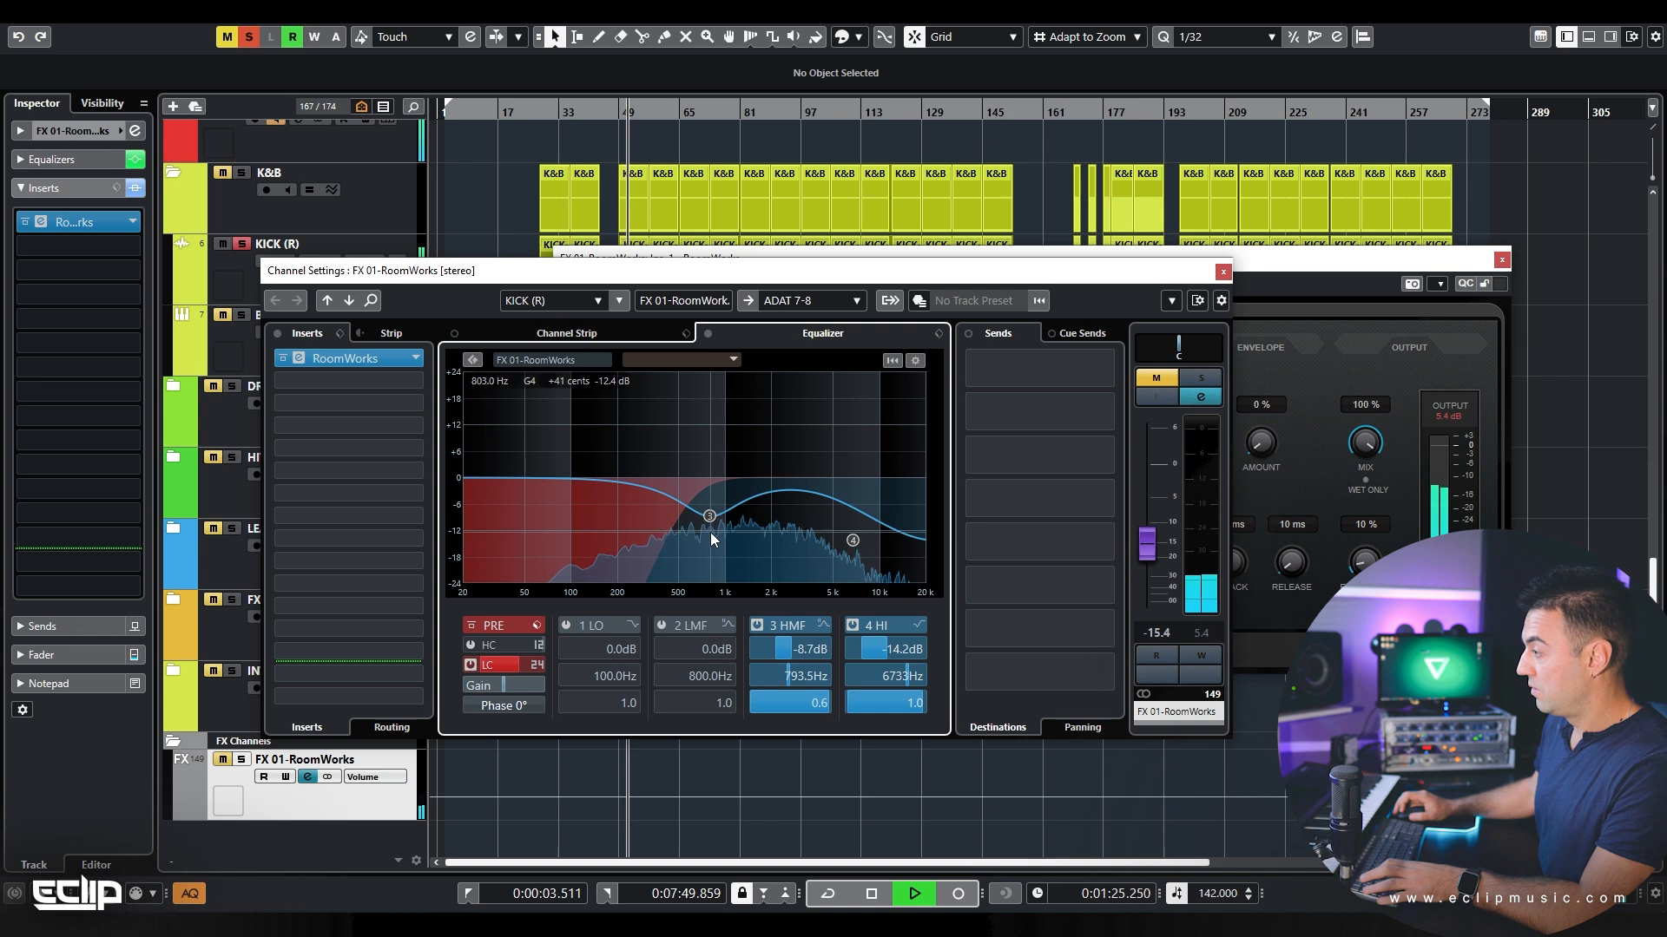
key("m")
key("s")
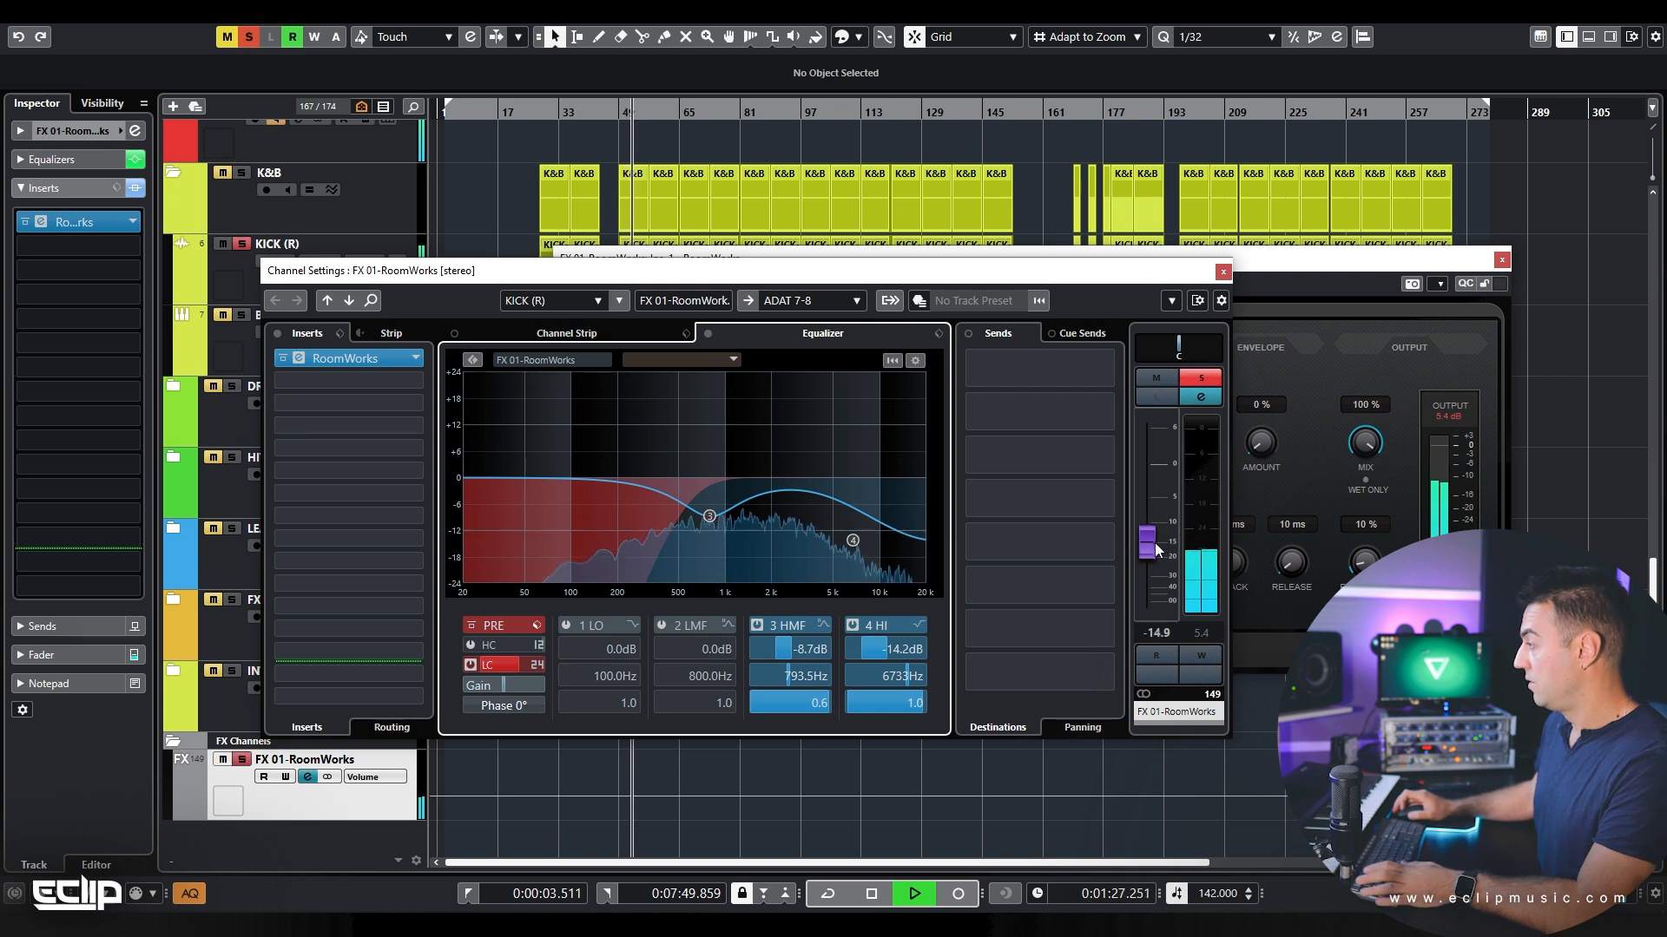
left_click_drag(1155, 535, 1155, 531)
key("space")
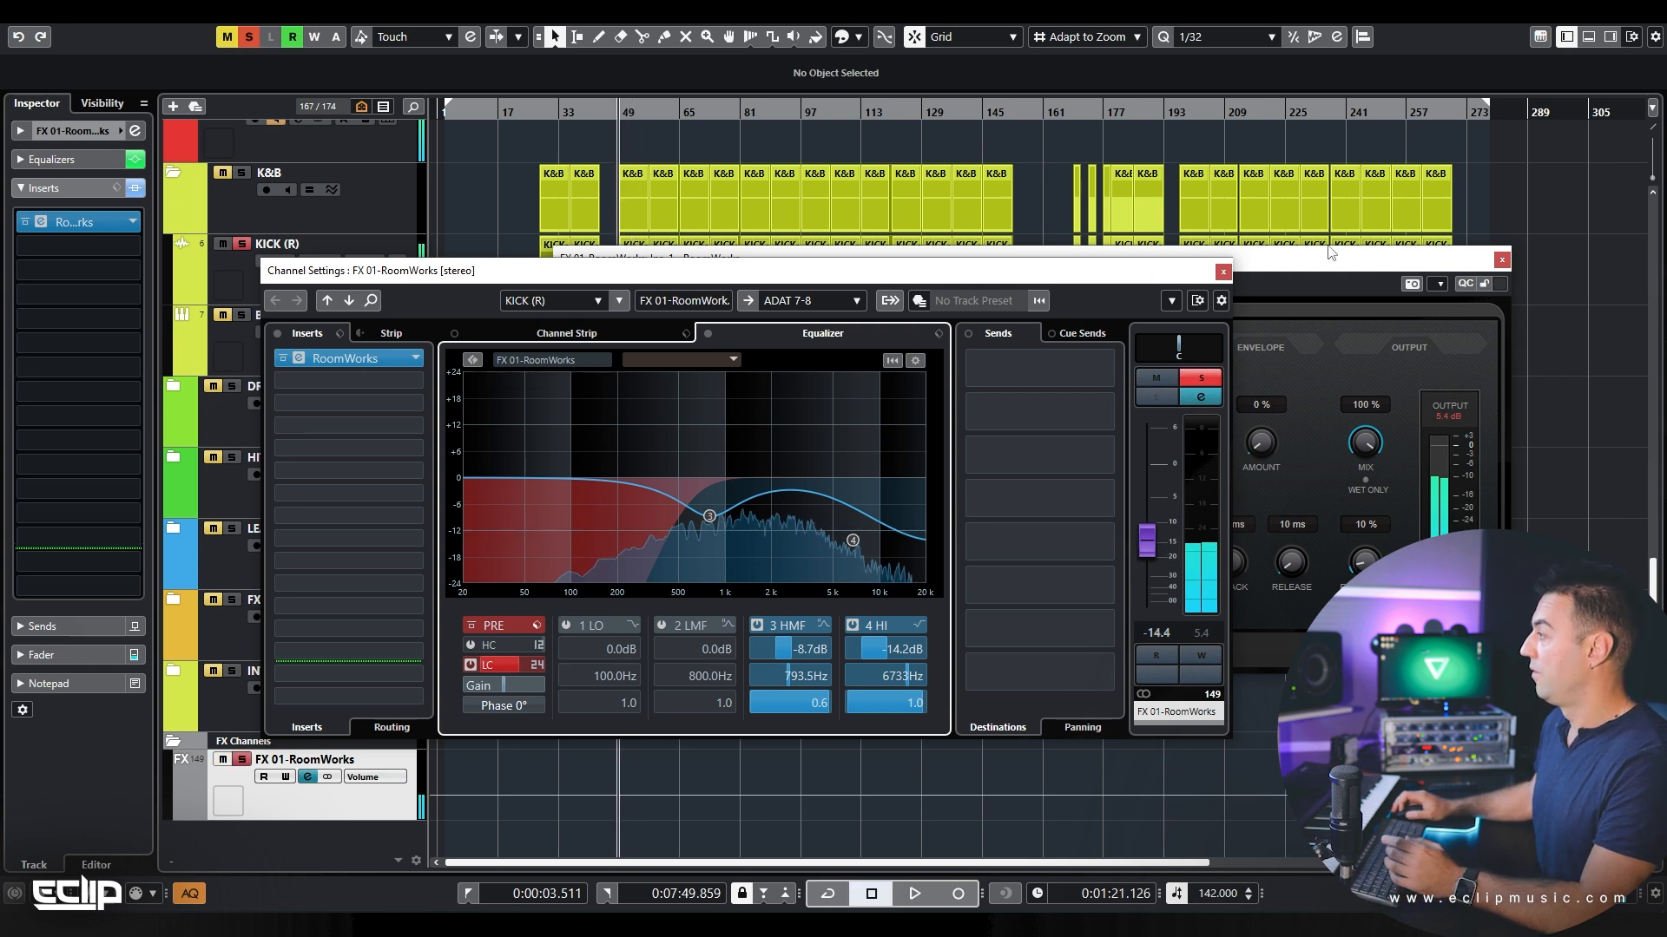
Step: Raise the RoomWorks reverb time to 0.39 s while the kick plays
left_click(1239, 358)
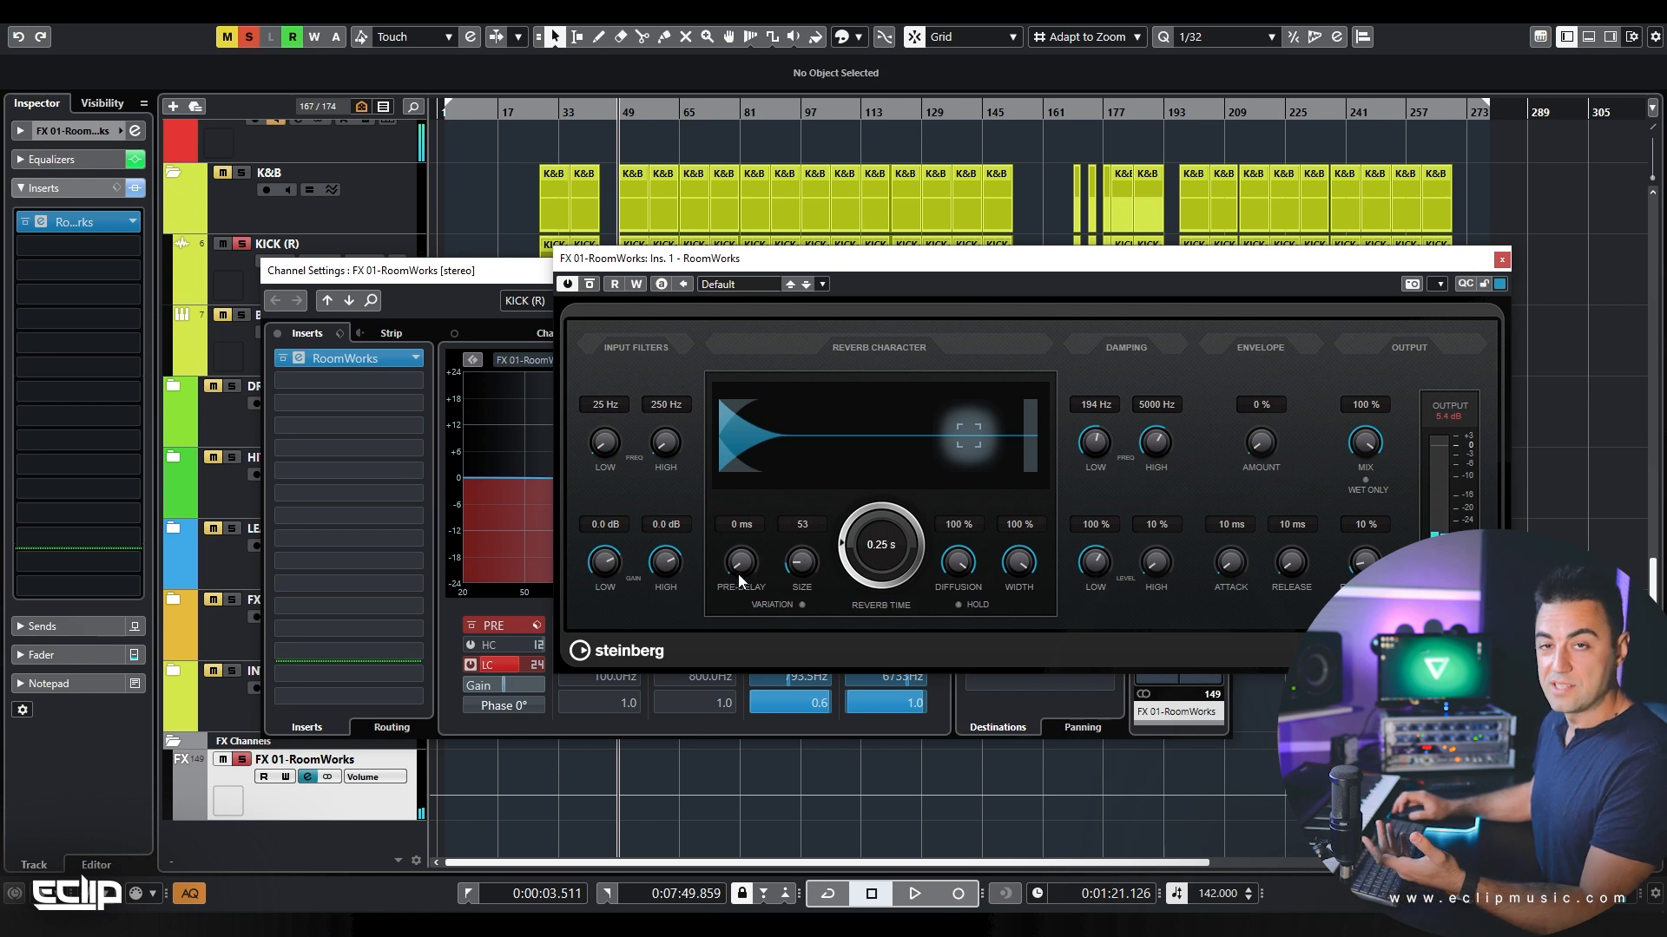
key("space")
left_click_drag(842, 550, 842, 537)
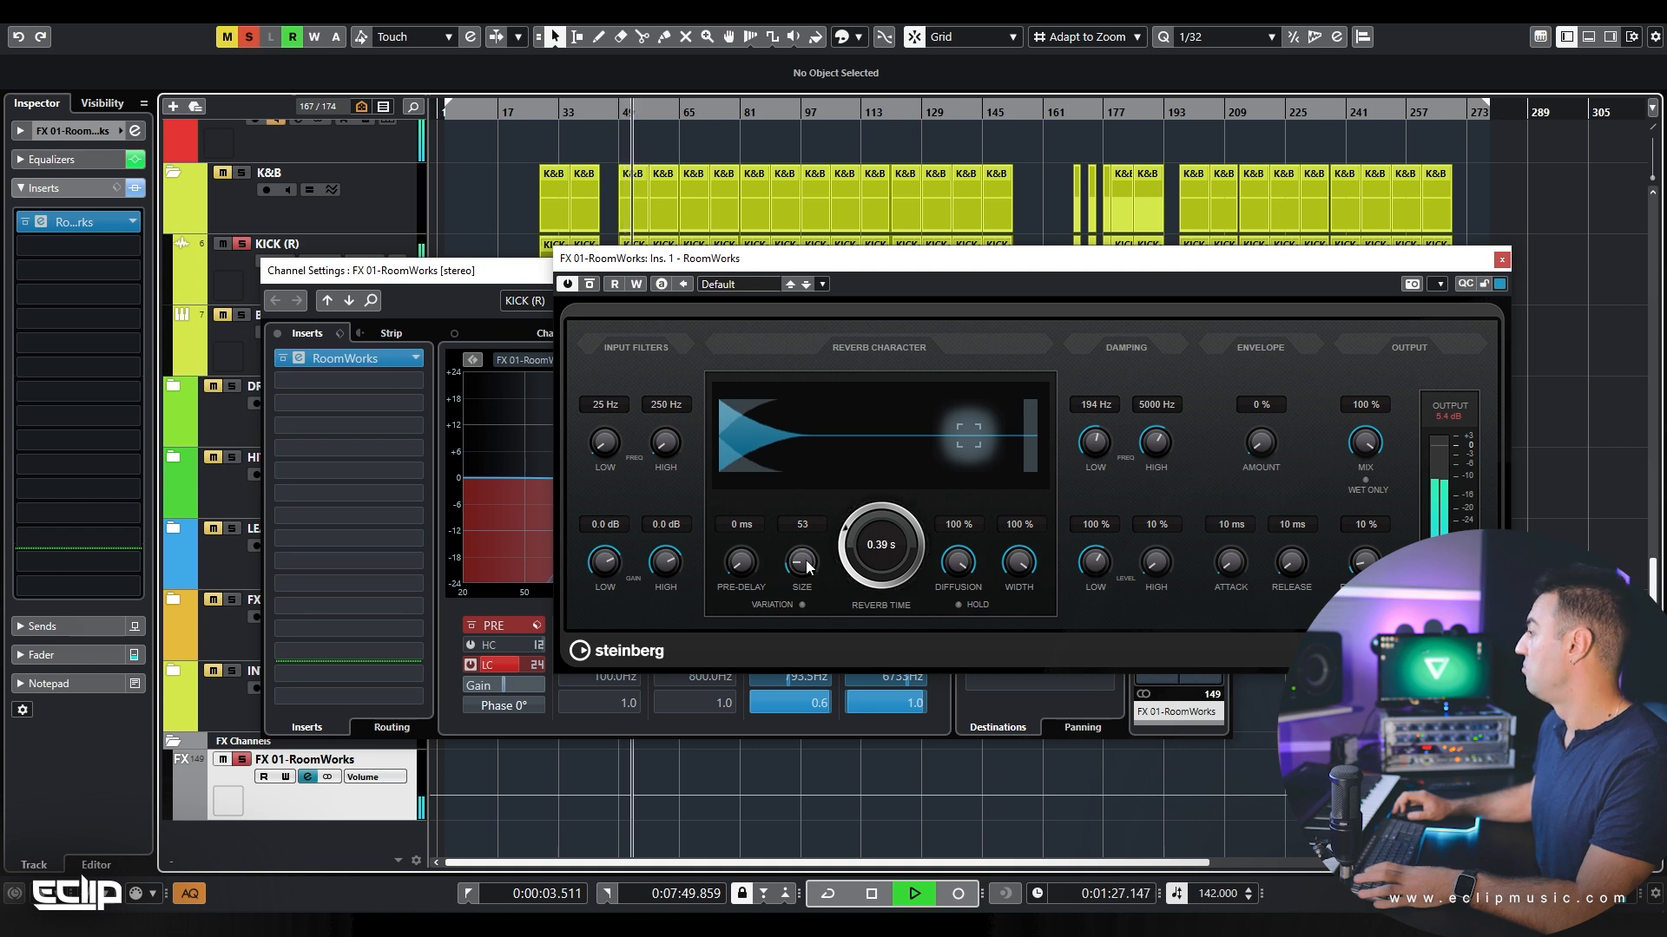
Step: Lower the FX 01-RoomWorks channel volume to -20.3 dB, close its channel settings and stop playback
left_click(1080, 705)
left_click_drag(1155, 549, 1154, 566)
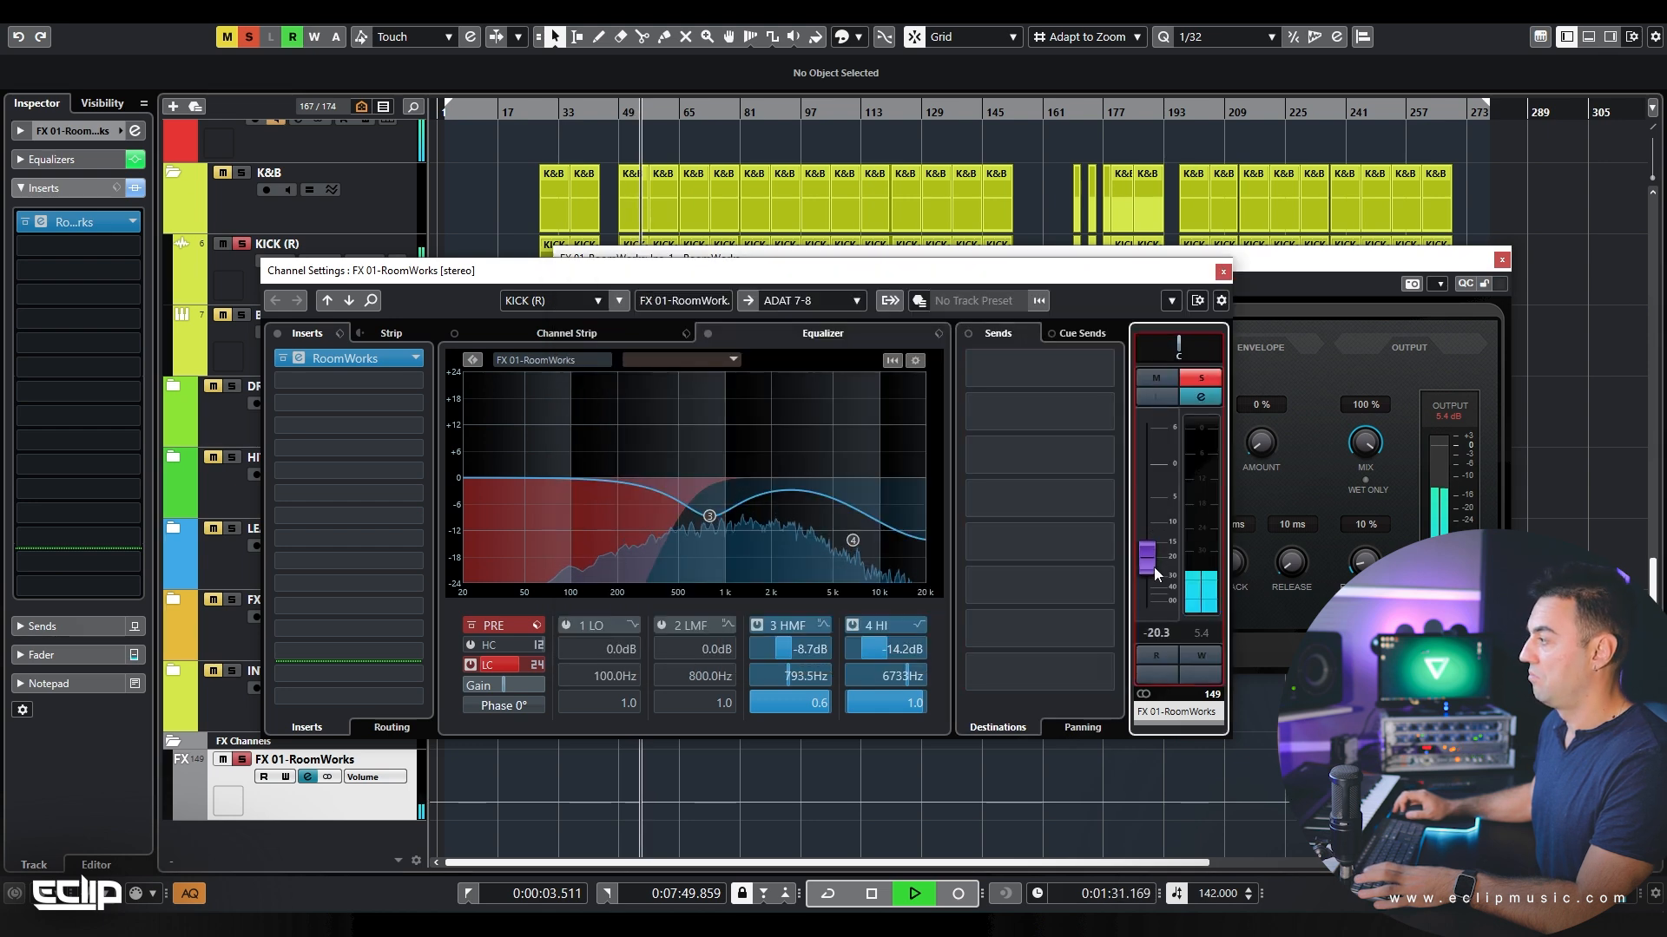
key("Escape")
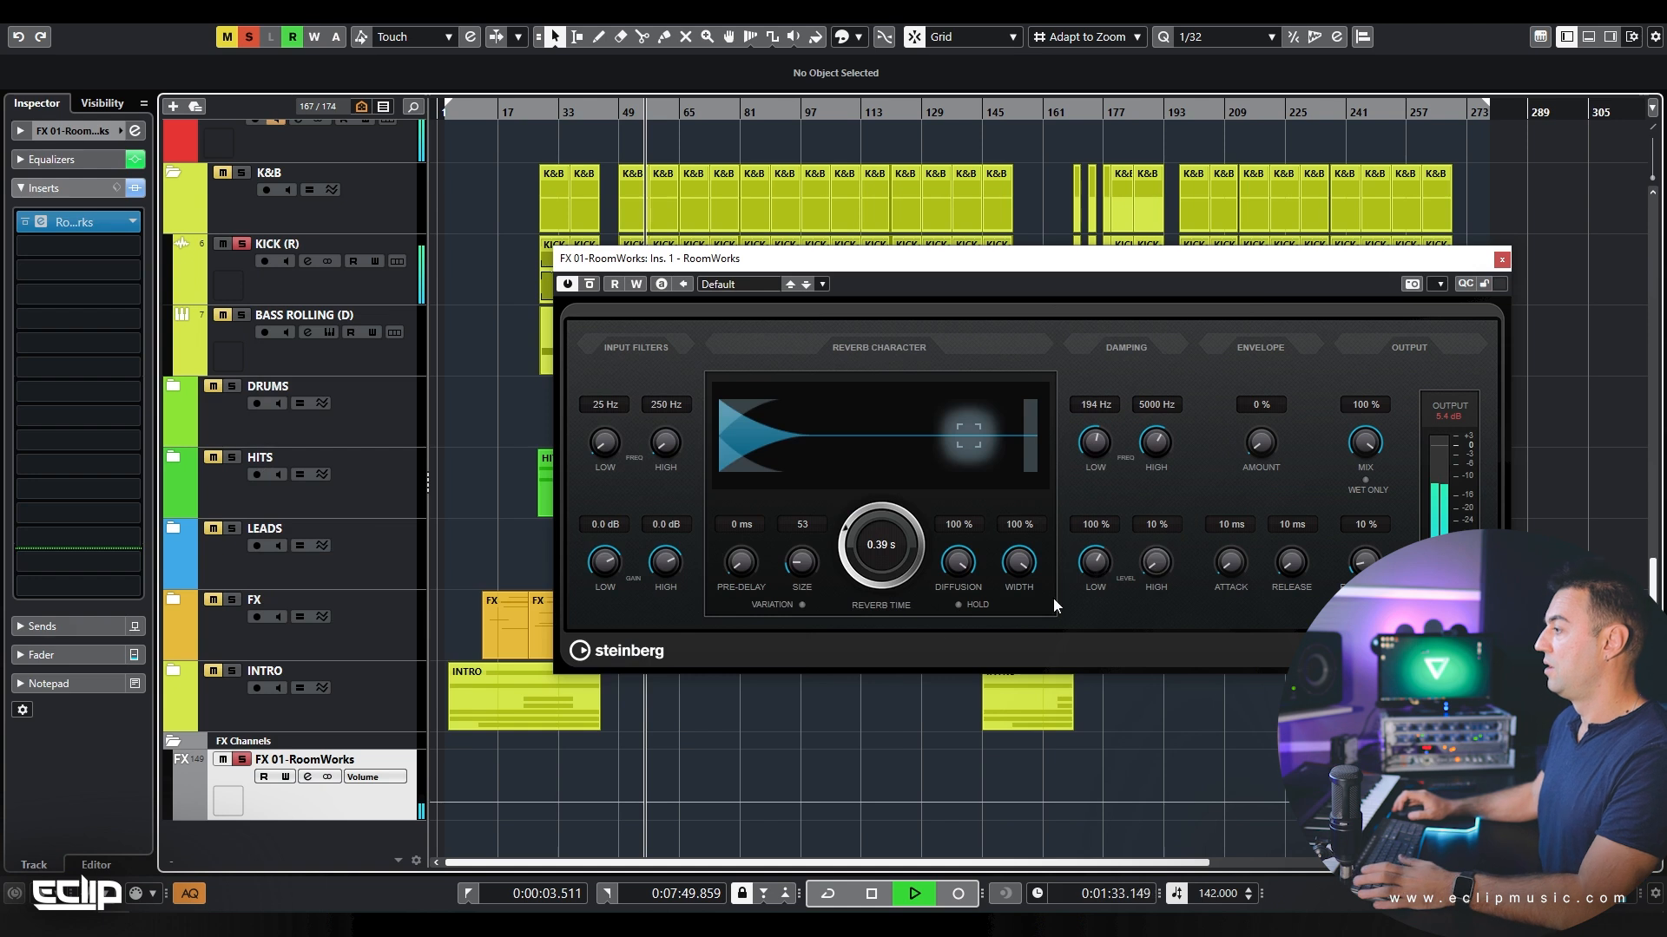
key("space")
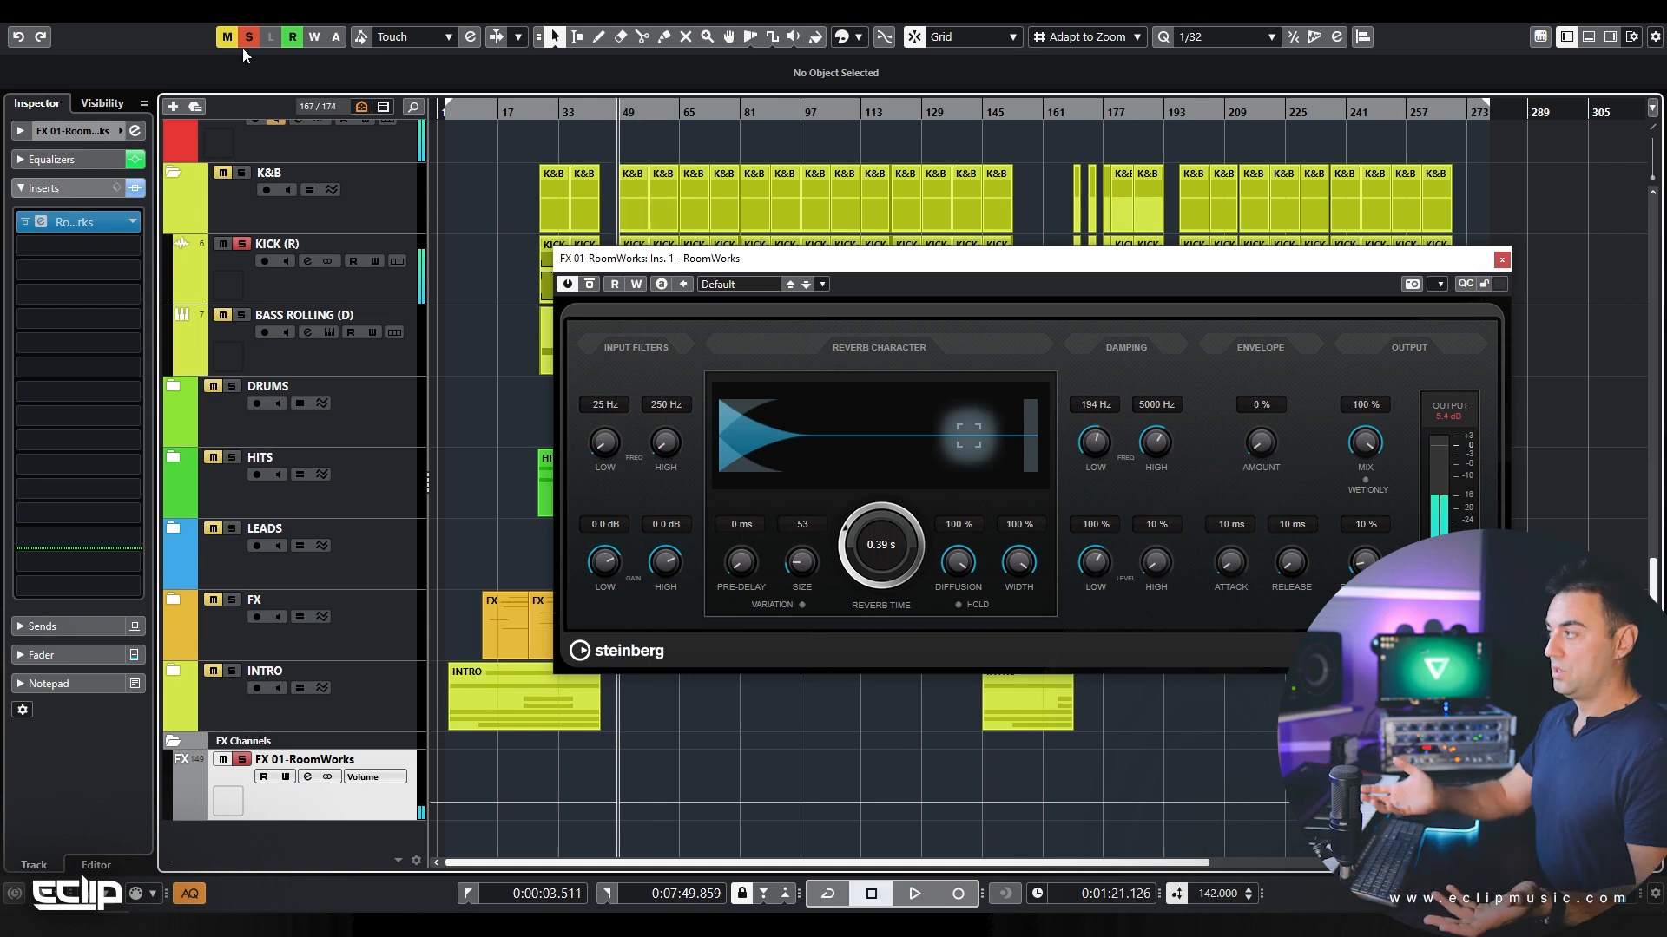